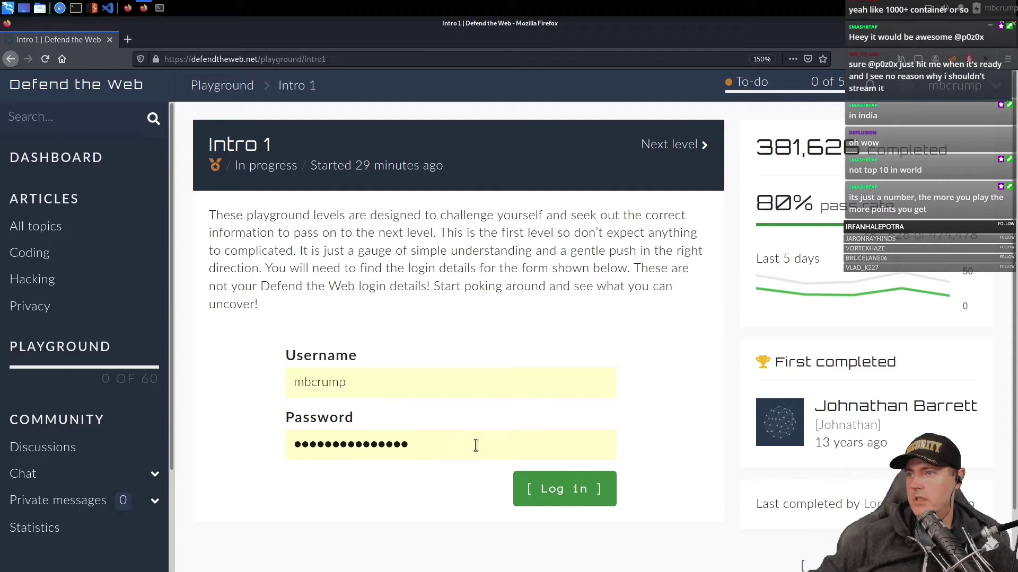
- Open the Intro 1 page source and copy the password from the credentials comment
scroll(345, 424, down, 1)
right_click(343, 424)
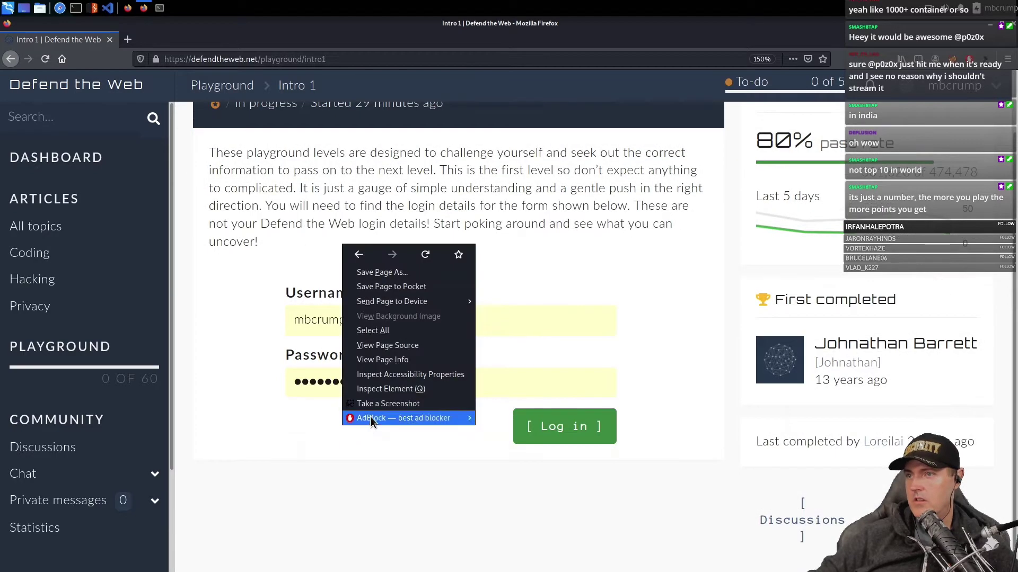
click(394, 346)
scroll(448, 415, down, 1)
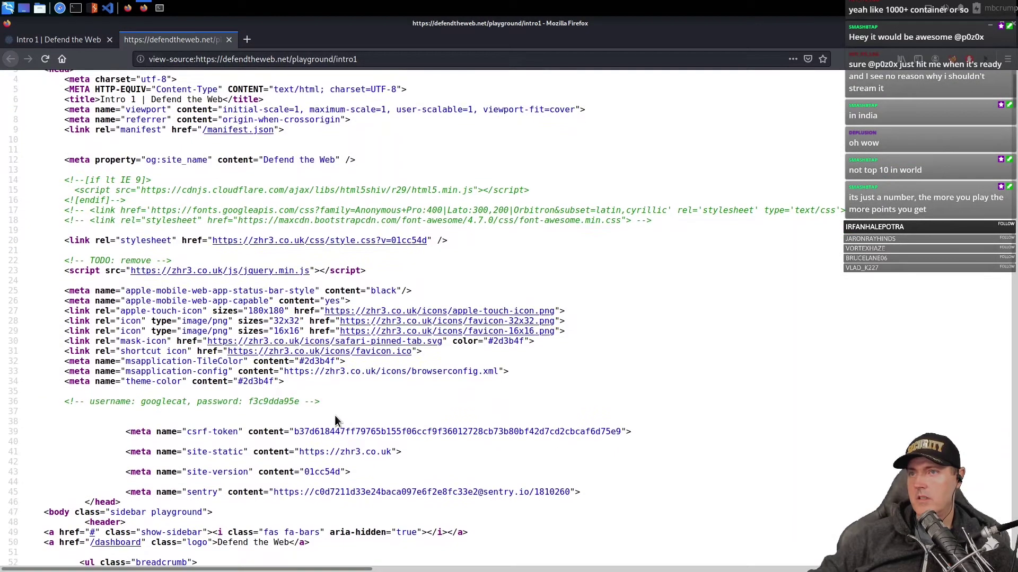
double_click(265, 401)
right_click(271, 403)
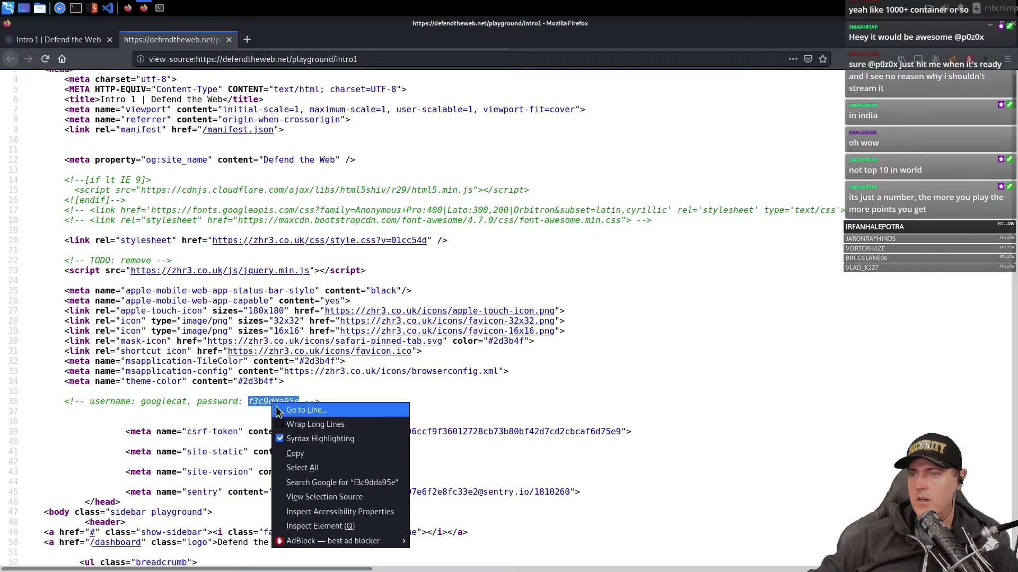
click(294, 455)
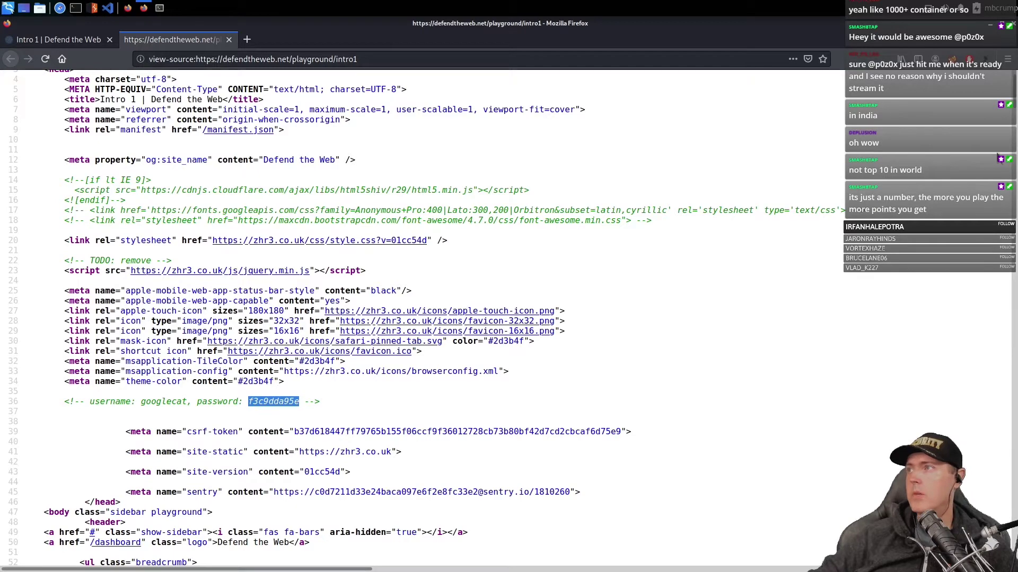
- Zoom the source view in two steps through the Firefox menu
click(1008, 60)
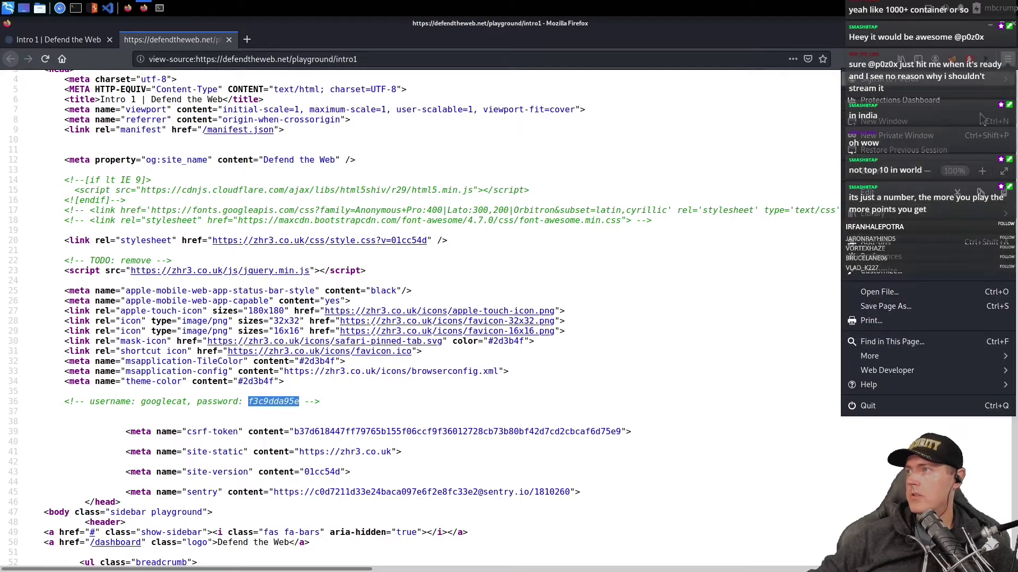
click(981, 171)
click(981, 172)
scroll(205, 402, down, 3)
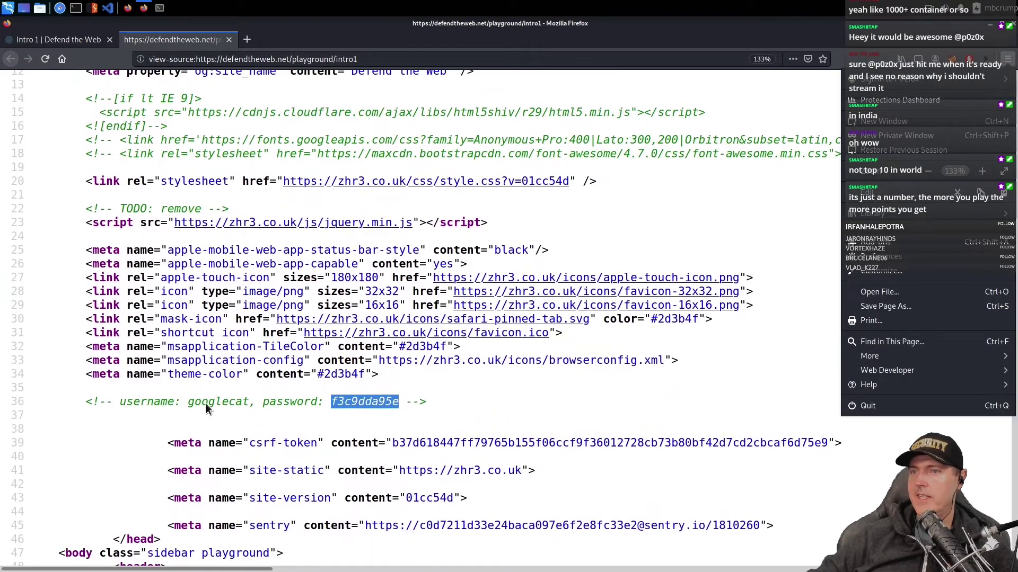
click(201, 404)
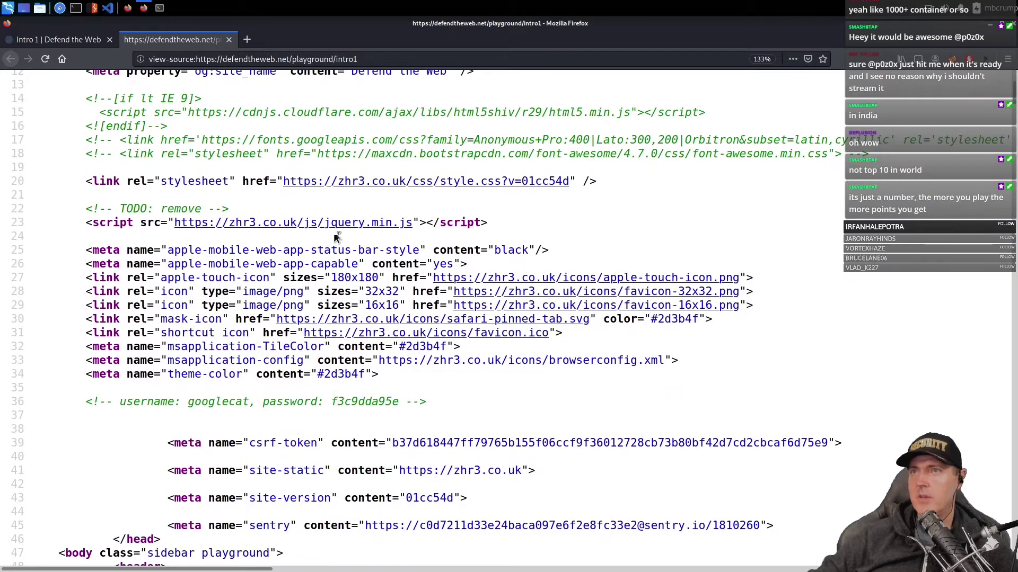
- Log in to Intro 1 with the copied password and username 'googlecat', declining to save the login
click(62, 40)
drag(450, 390, 184, 386)
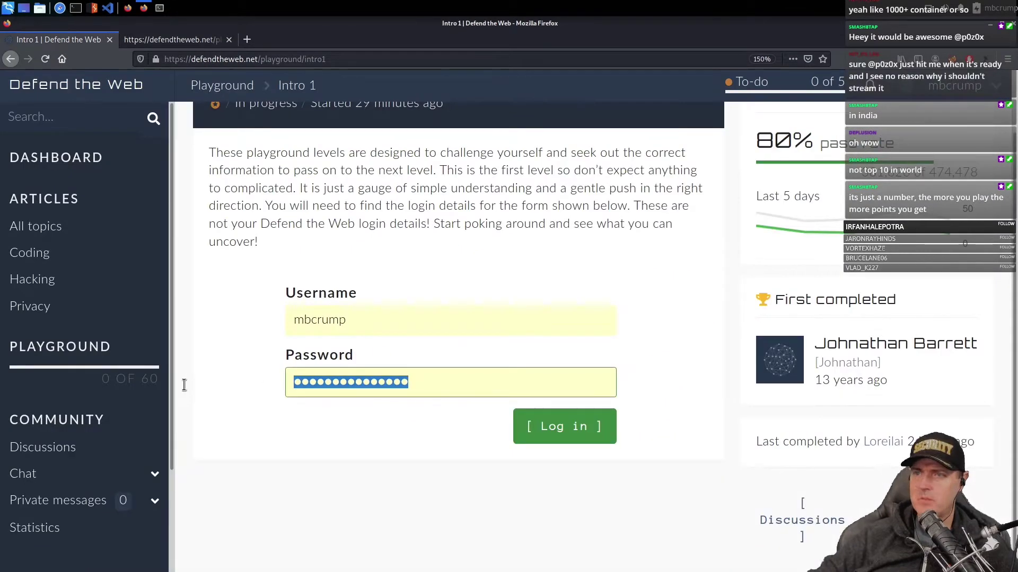
key(shift+Tab)
text(googlecat)
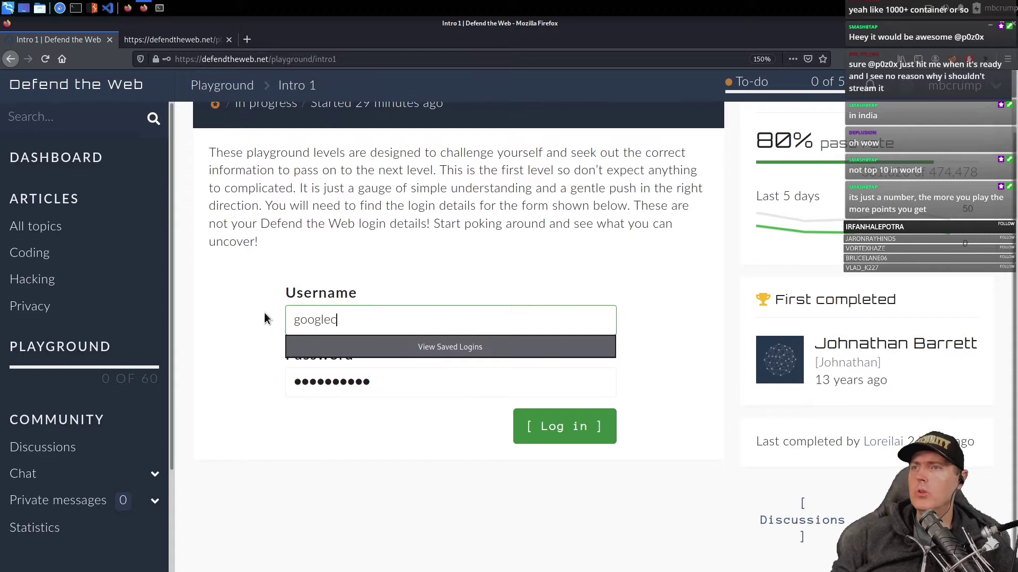
click(569, 435)
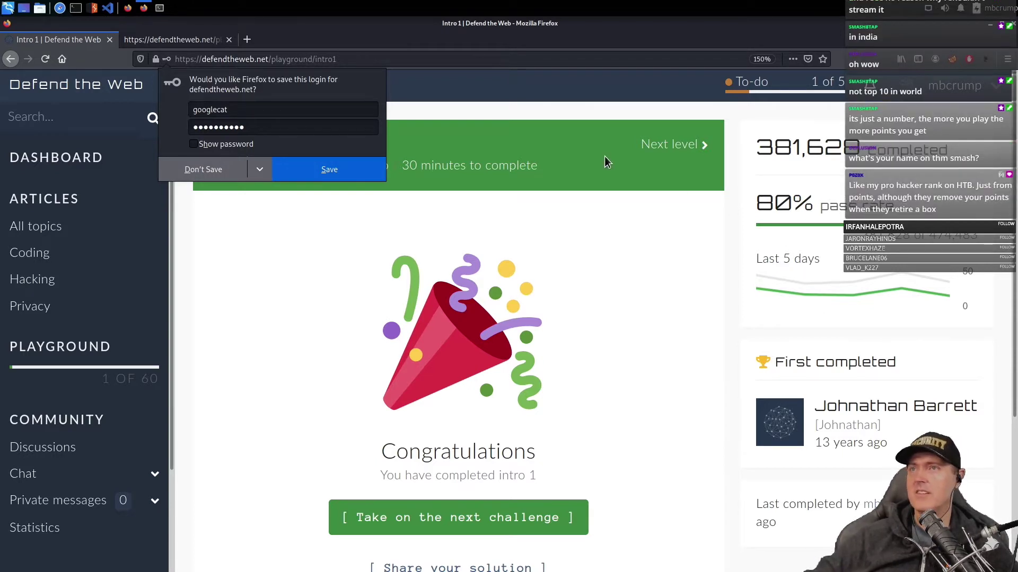
click(202, 169)
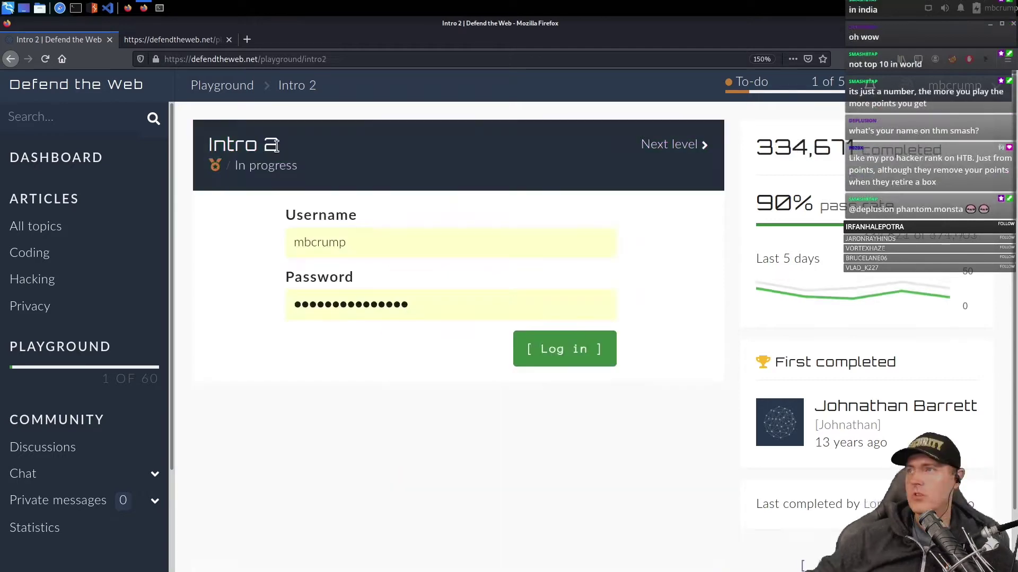
- Open the Intro 2 page source and scroll down to the login form's hidden labels
right_click(322, 448)
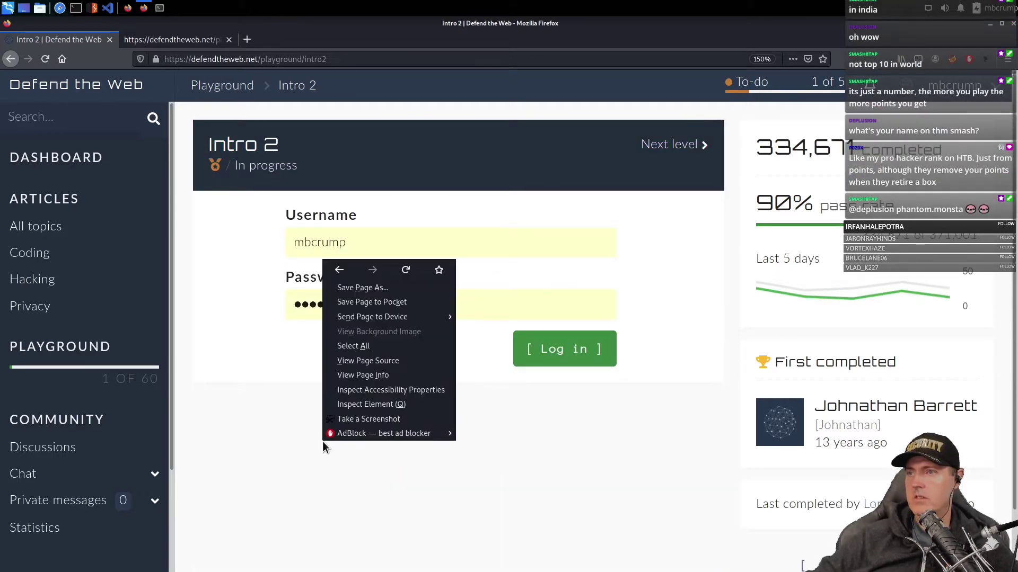
click(368, 356)
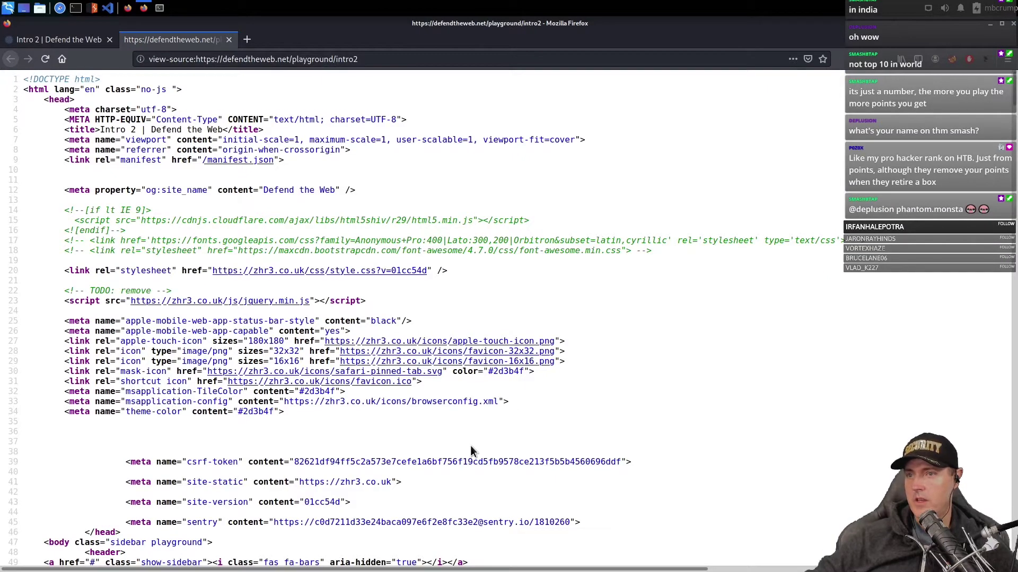
scroll(470, 445, down, 1)
drag(121, 403, 517, 413)
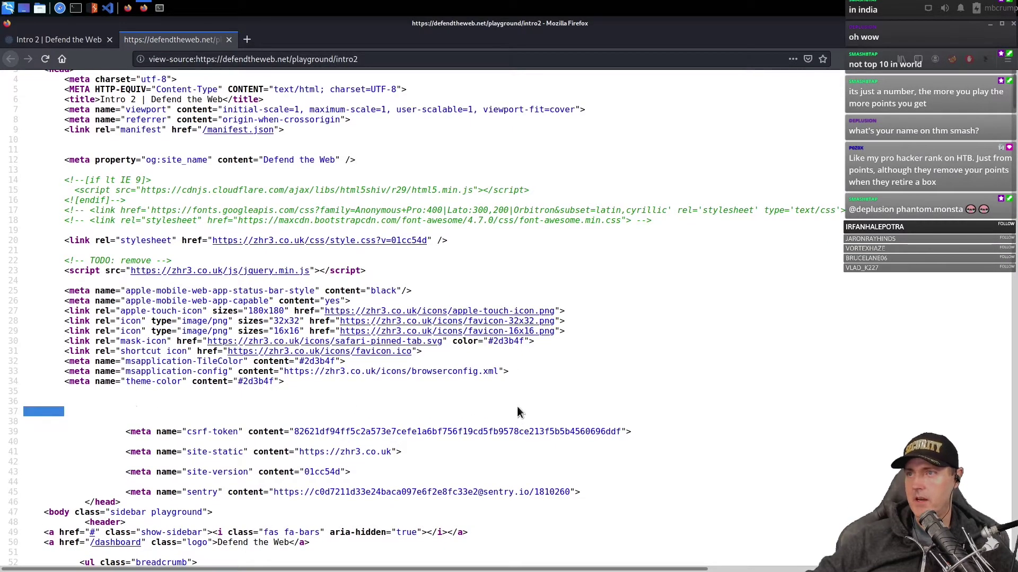
click(517, 408)
scroll(533, 405, down, 20)
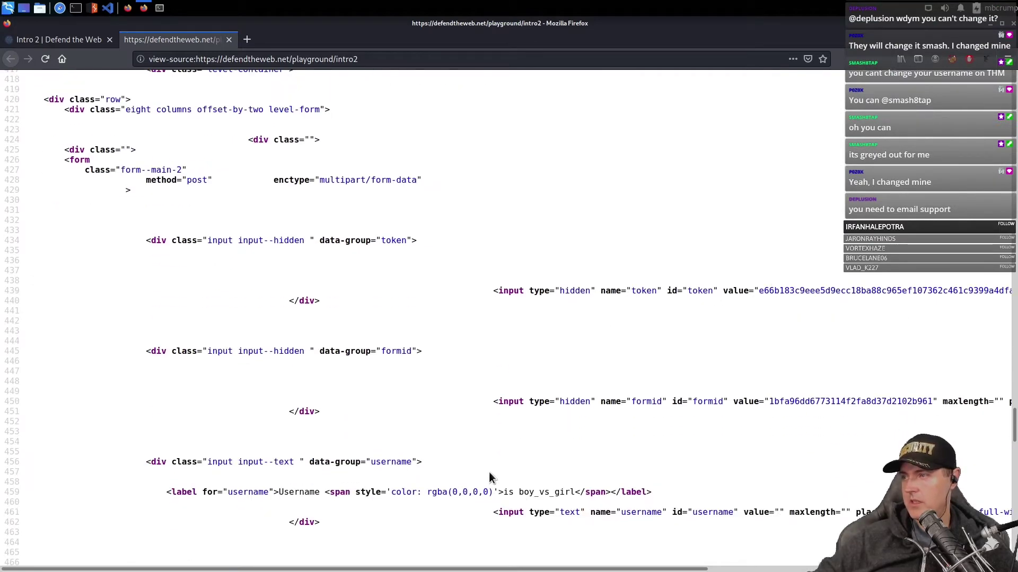
scroll(379, 482, down, 5)
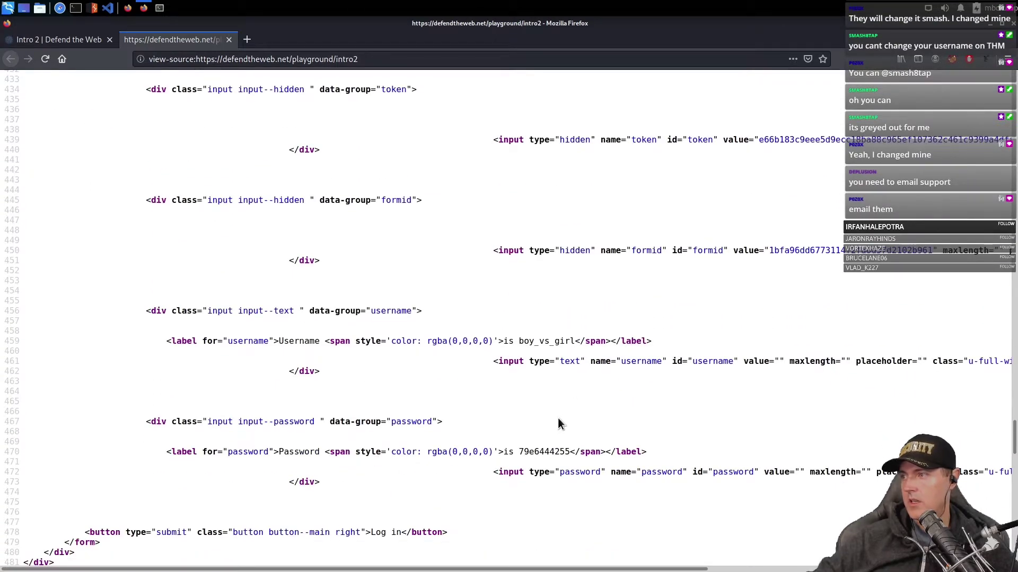
scroll(557, 418, down, 2)
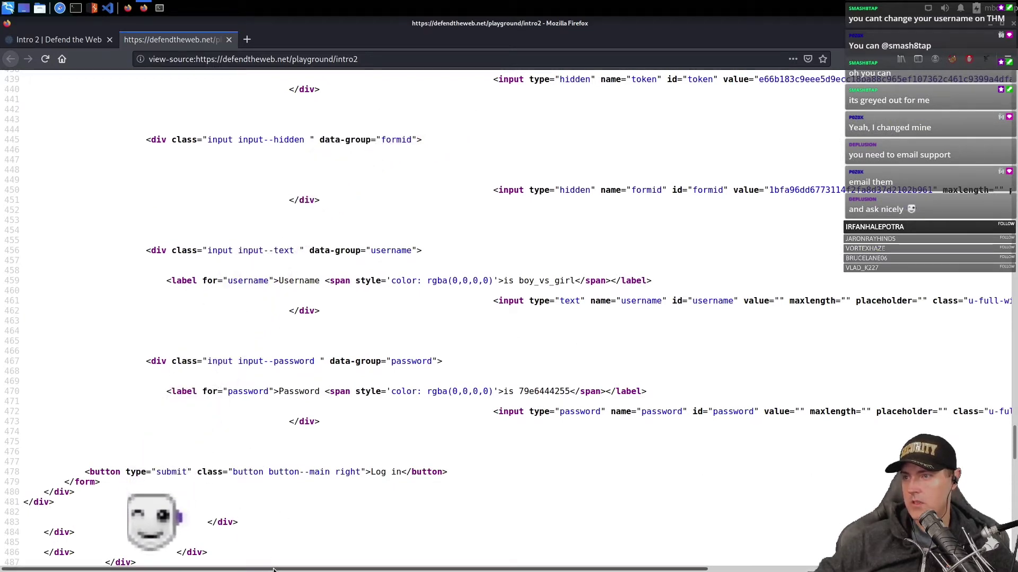
- Copy the hidden password, select the hidden username text, and close the source tab
double_click(535, 390)
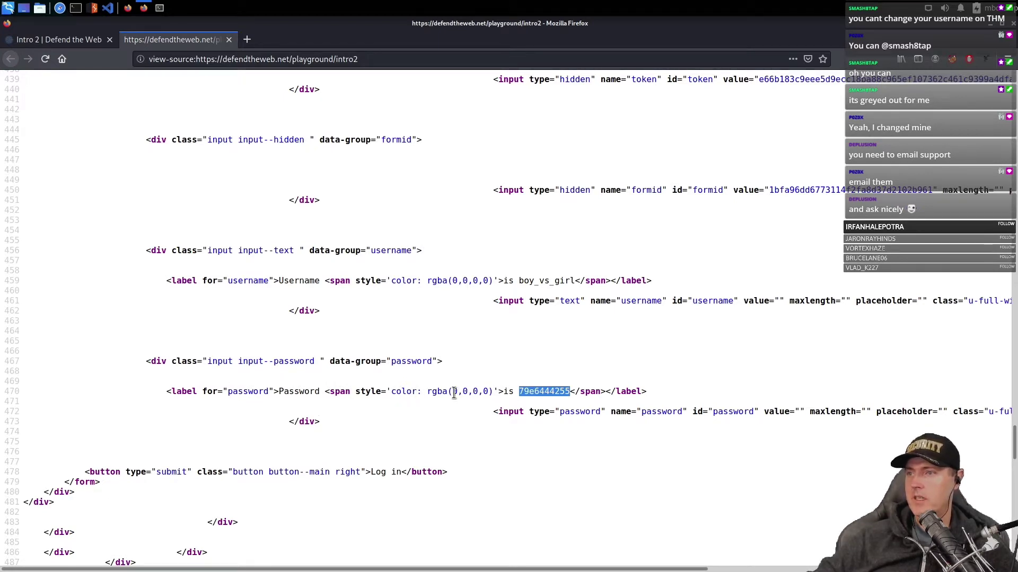
right_click(556, 392)
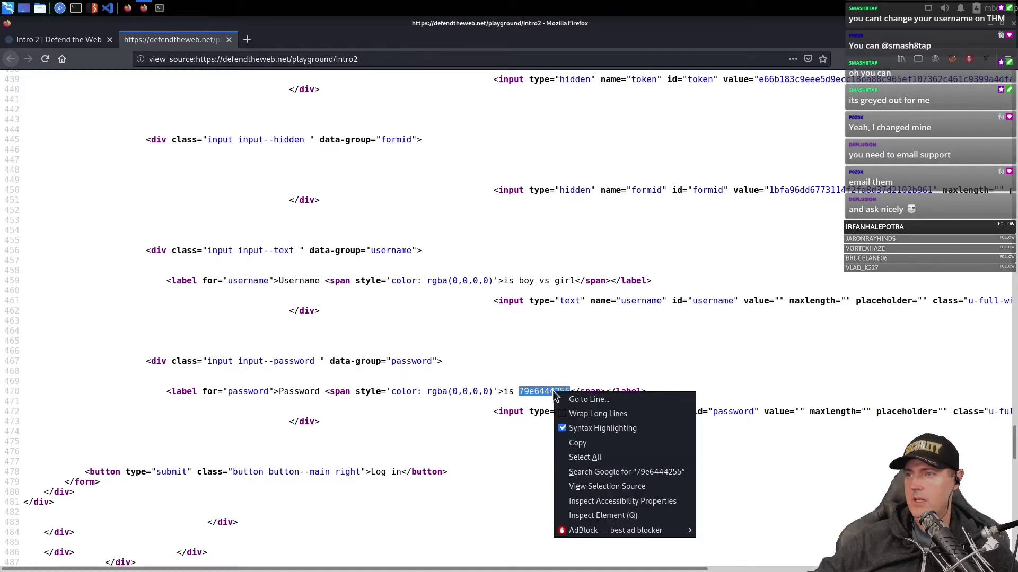
click(579, 444)
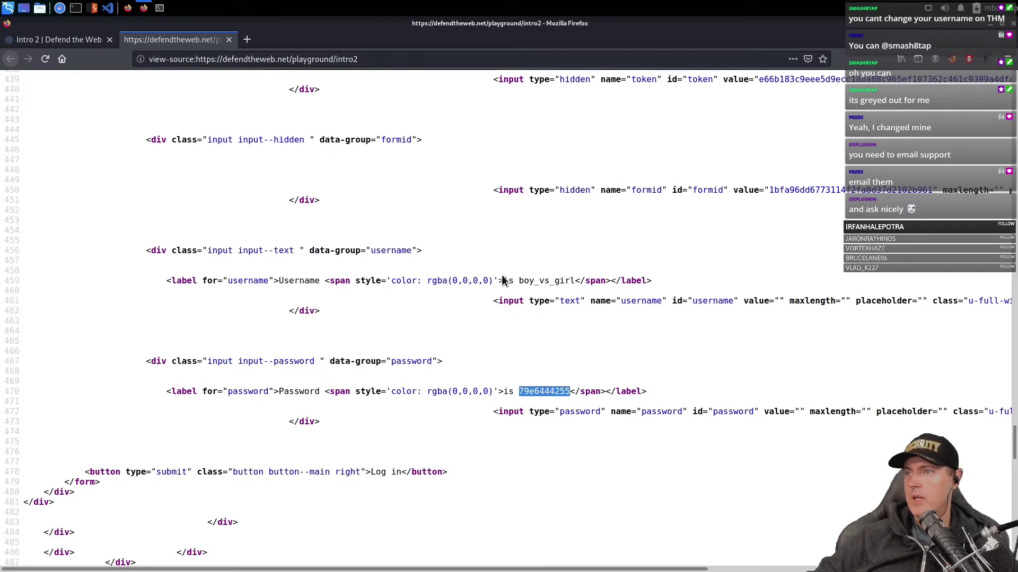
drag(504, 281, 576, 281)
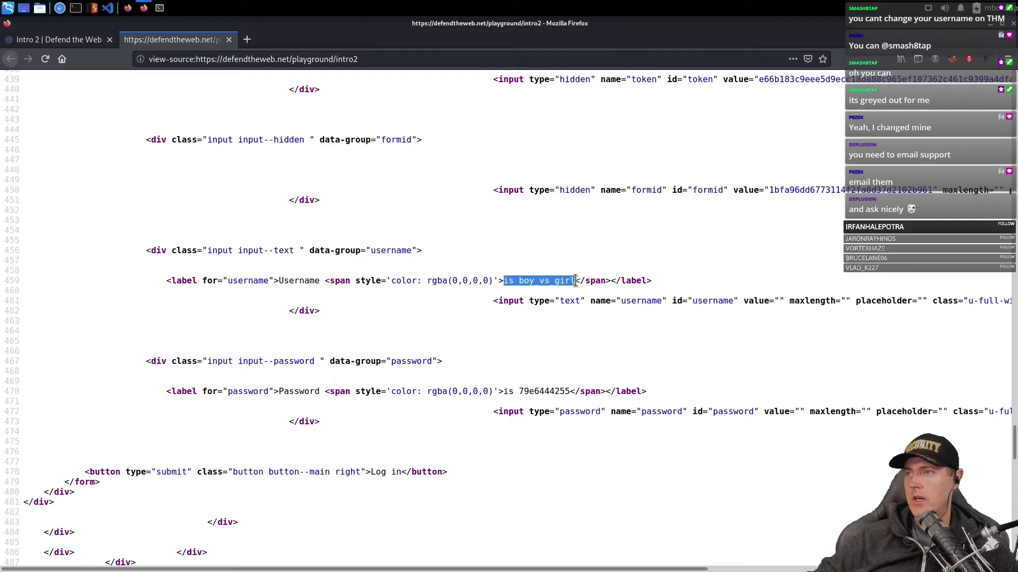
key(ctrl+w)
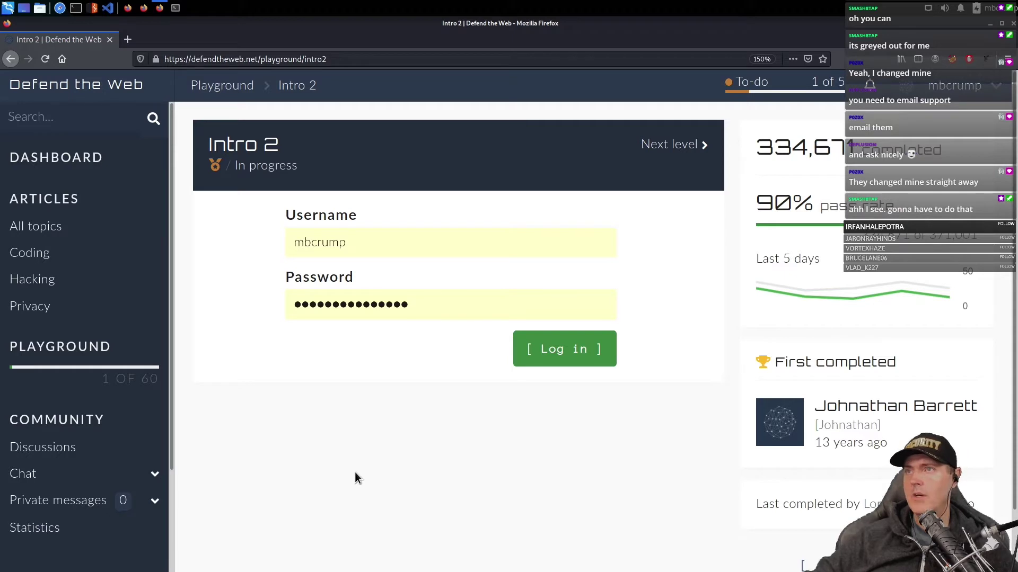
- Reveal Intro 2's hidden text with select-all, fill in the copied password and the username, and log in
key(ctrl+a)
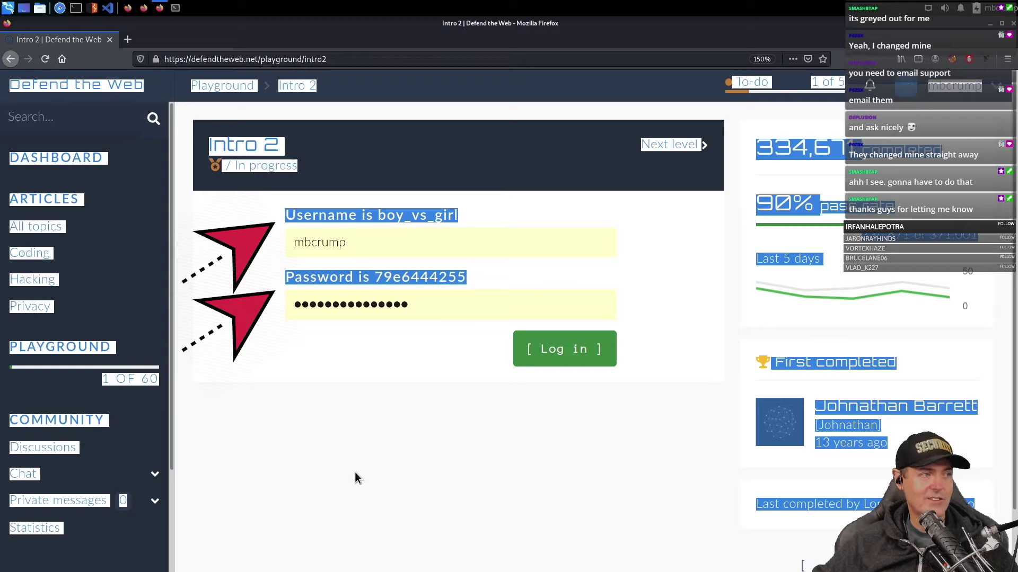
click(412, 295)
drag(411, 295, 378, 300)
key(ctrl+a)
key(BackSpace)
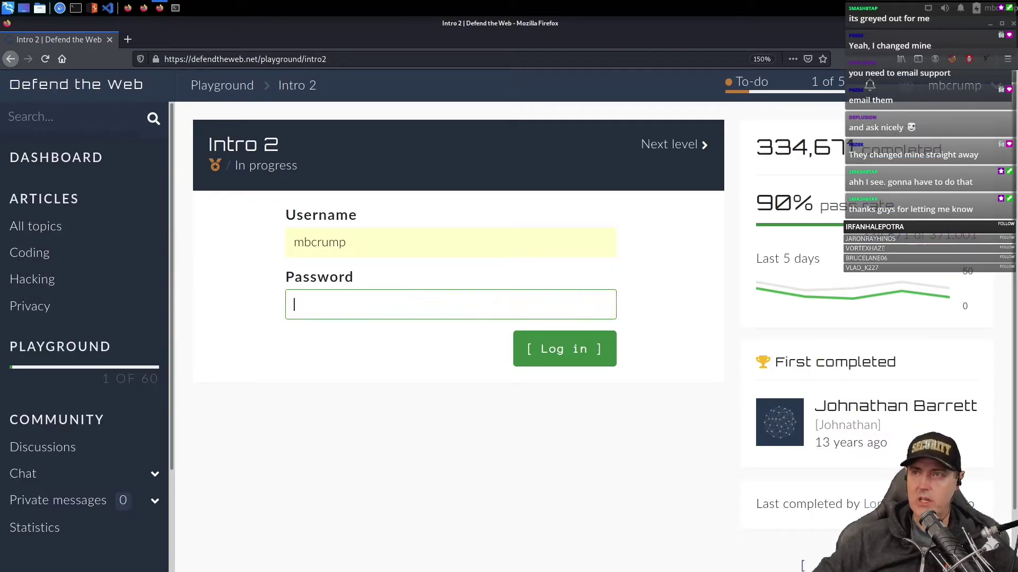
click(370, 330)
text(_vs_girl)
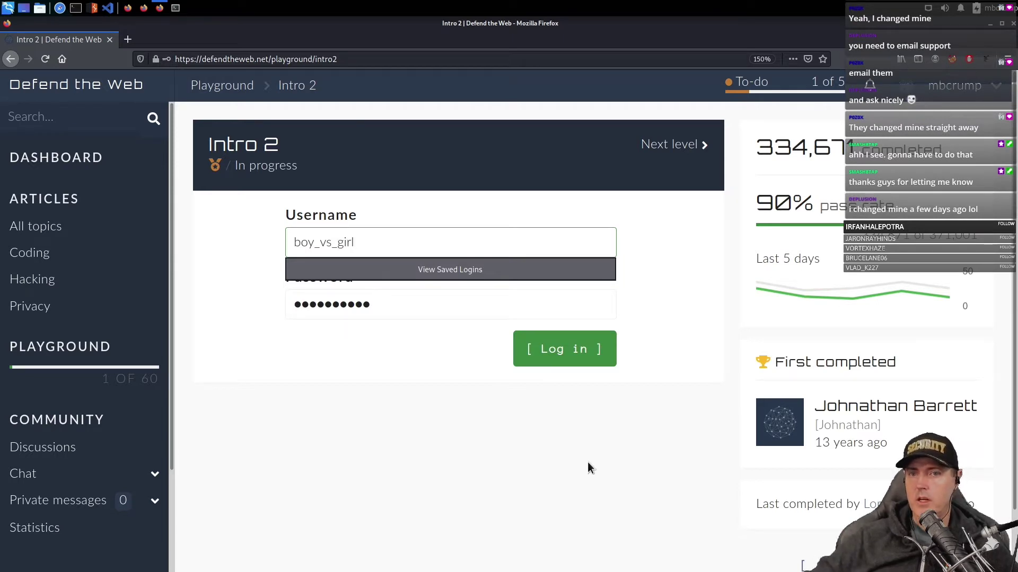
click(565, 348)
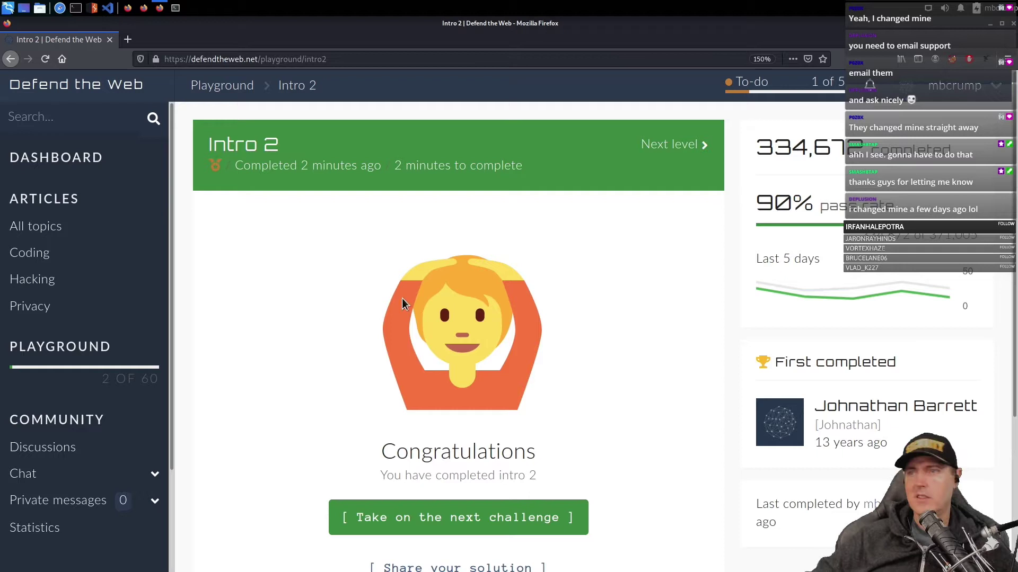
scroll(324, 333, down, 2)
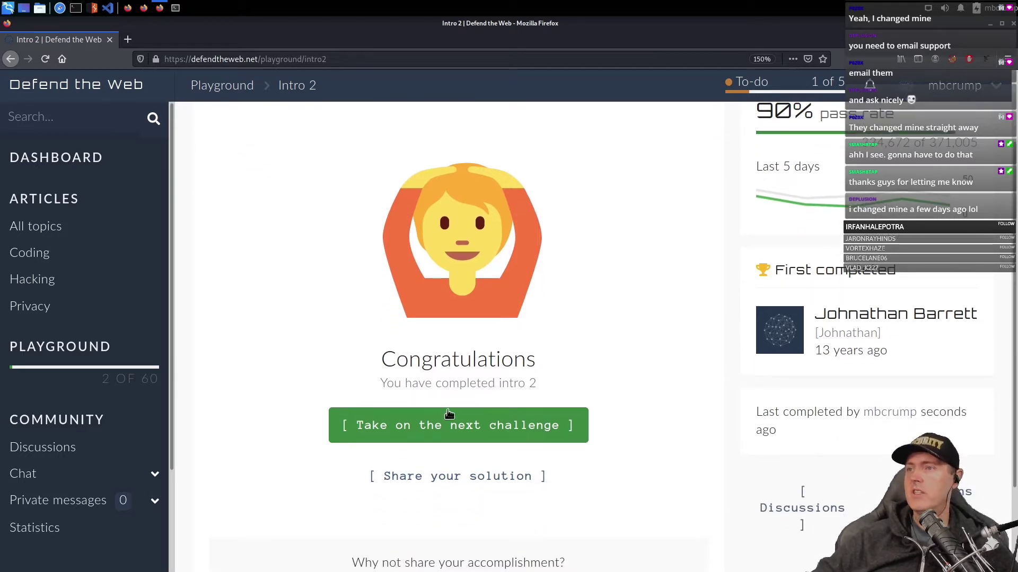
- Advance to Intro 4 and open its page source at the hidden password file field
click(448, 413)
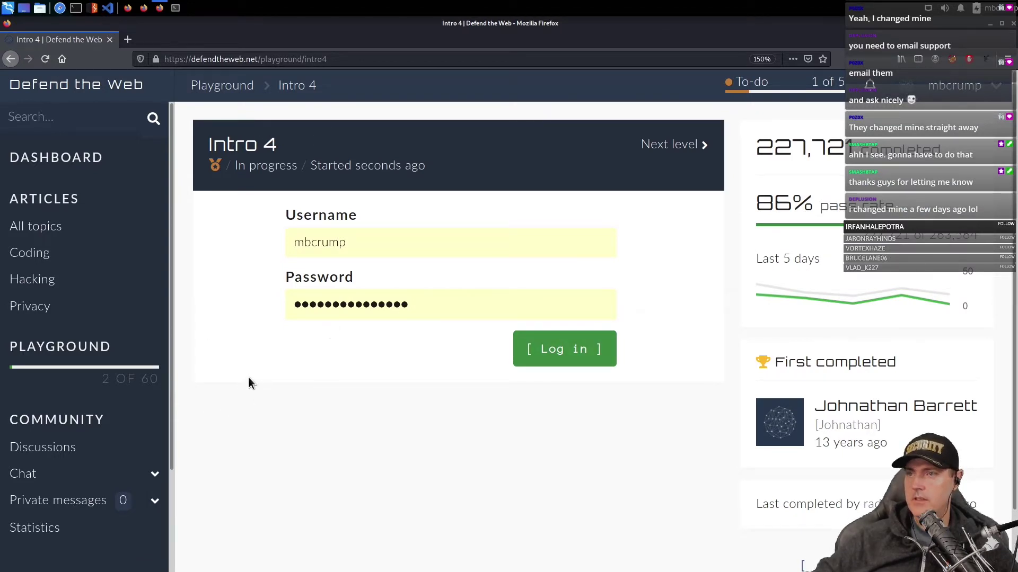
right_click(268, 335)
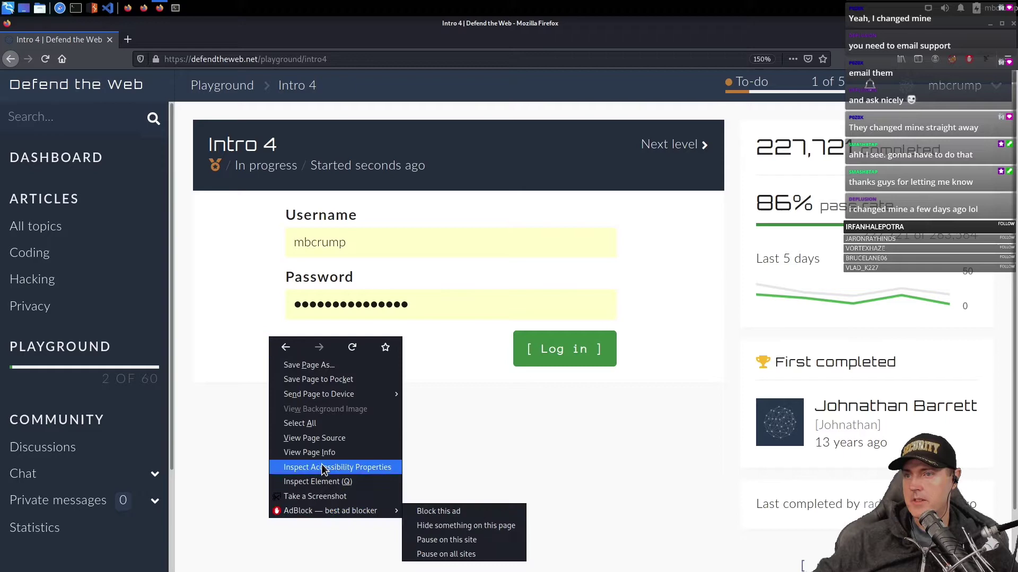
click(323, 438)
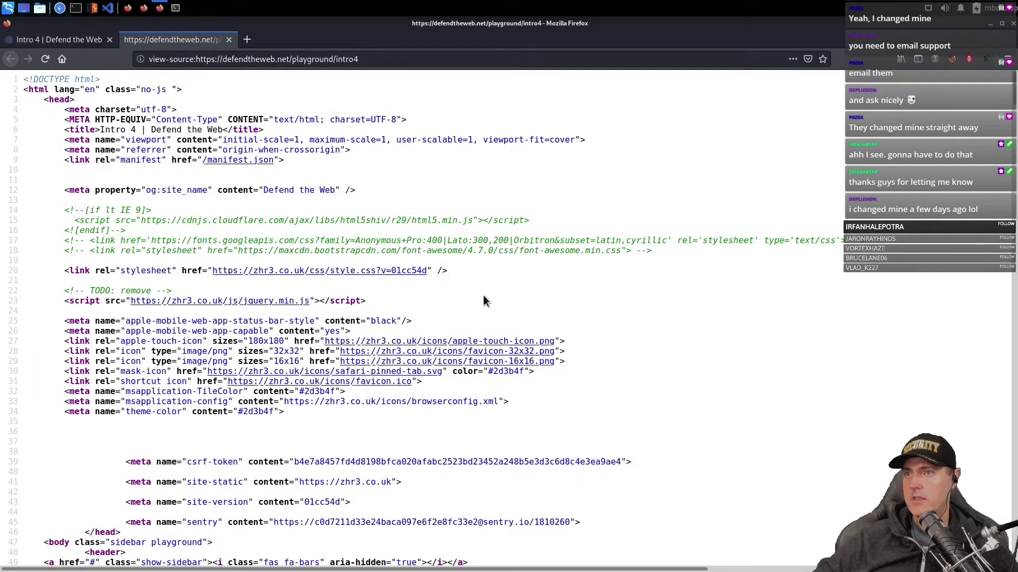
scroll(482, 295, down, 15)
scroll(483, 294, right, 5)
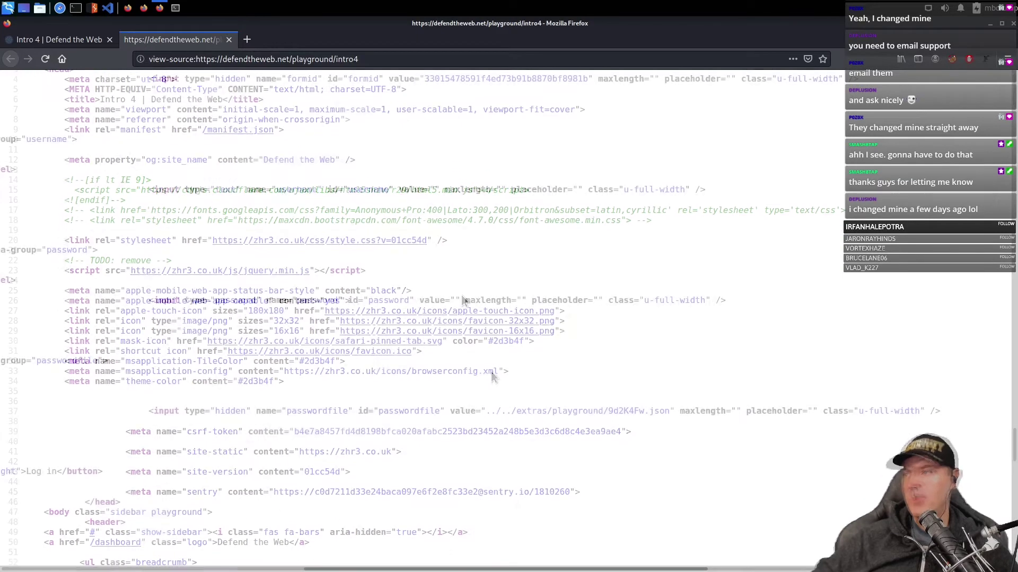
- Copy the path extras/playground/9d2K4Fw.json from the passwordfile value
drag(487, 412, 518, 415)
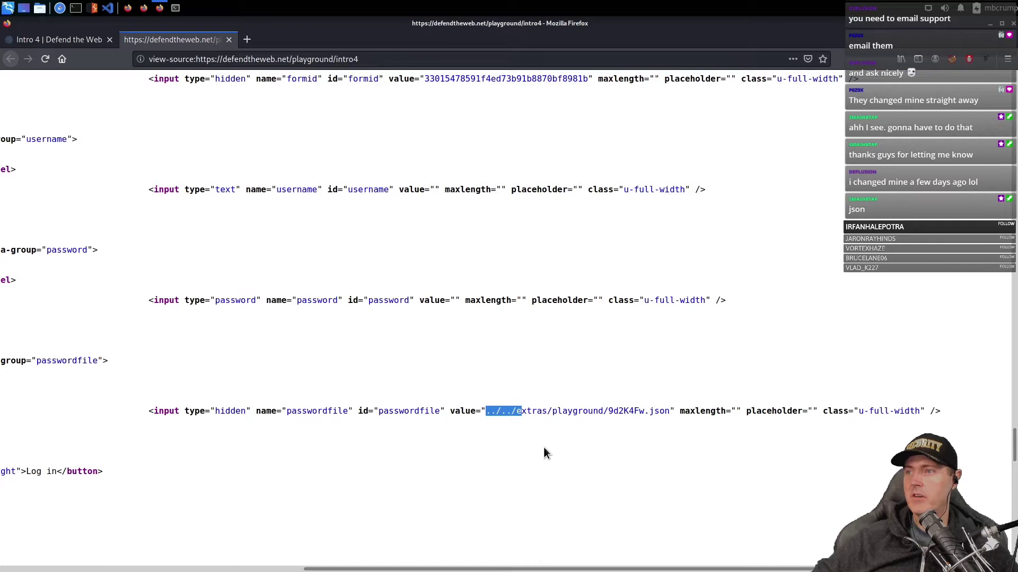
click(517, 411)
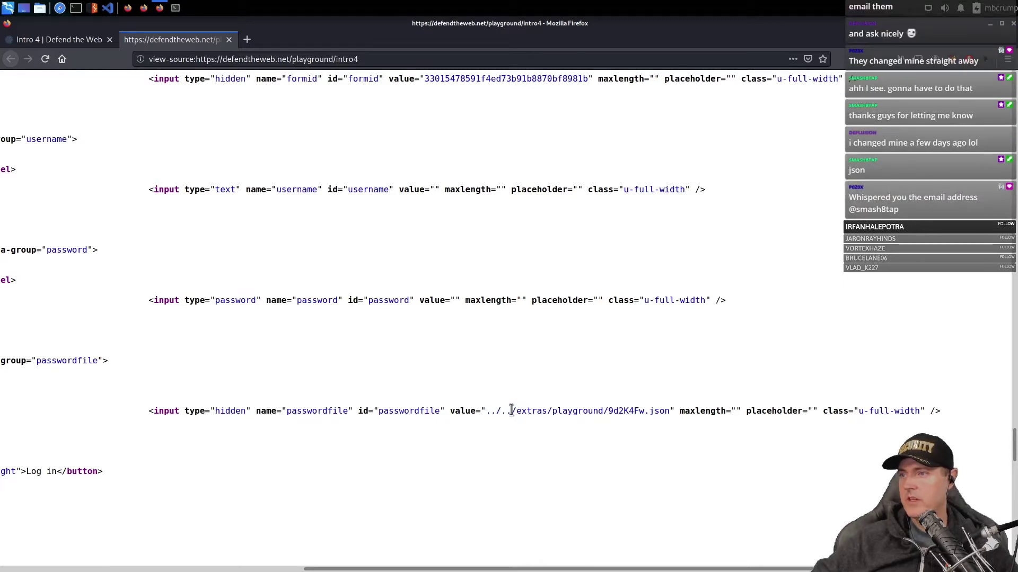
drag(515, 411, 669, 414)
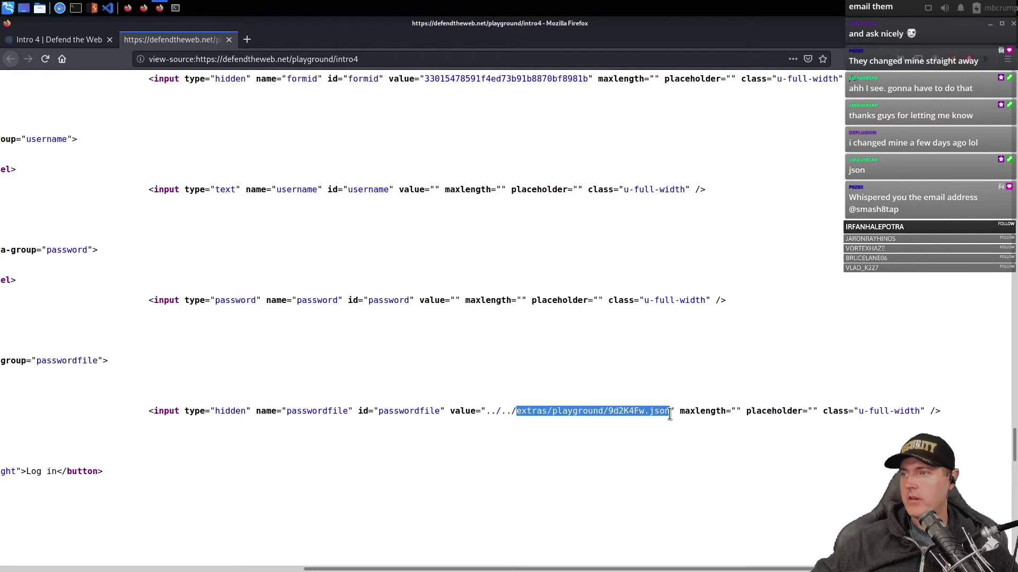
right_click(634, 414)
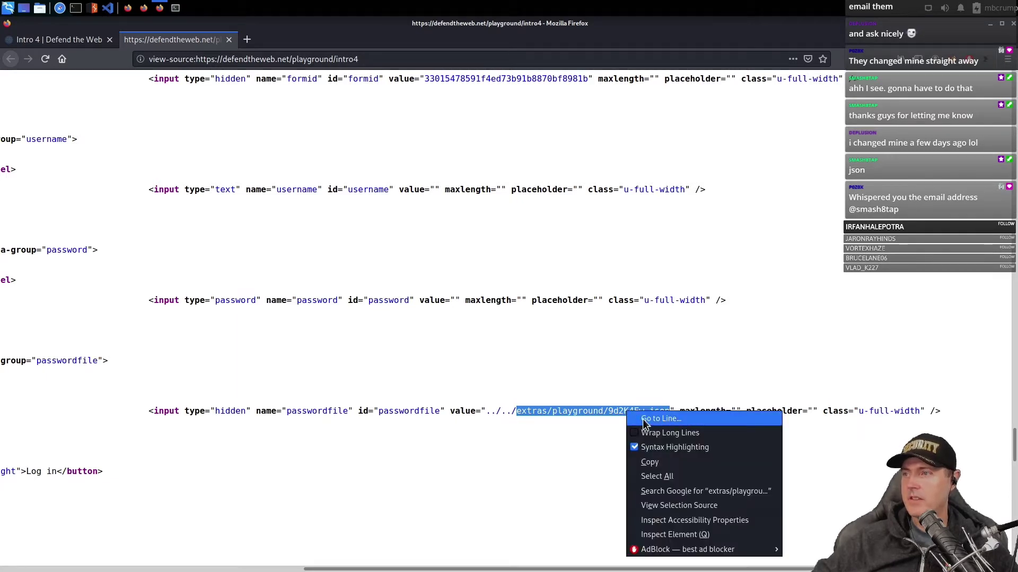
click(649, 462)
click(318, 260)
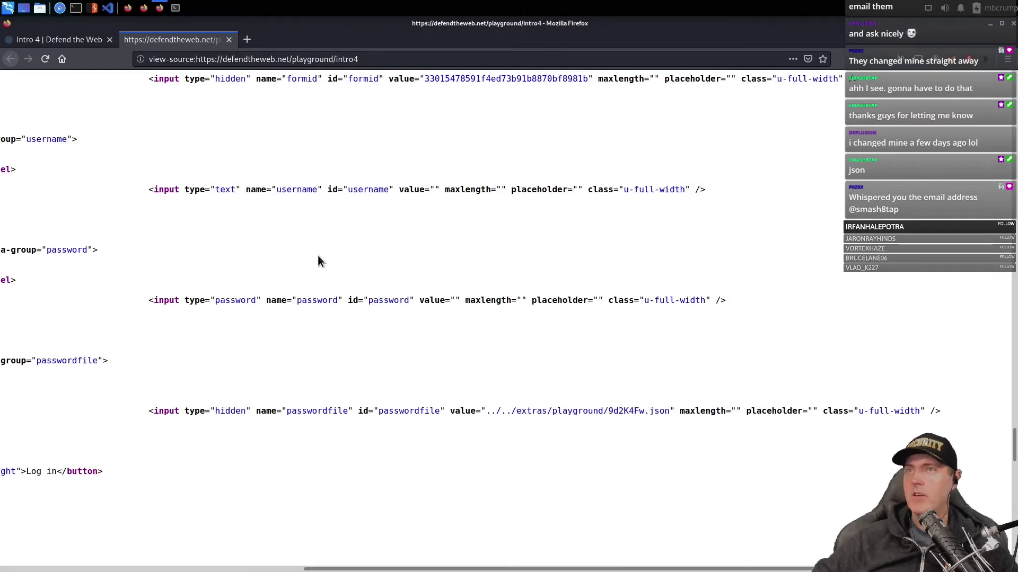
- Open extras/playground/9d2K4Fw.json in a duplicated Intro 4 tab and log in with its credentials
click(61, 40)
right_click(62, 41)
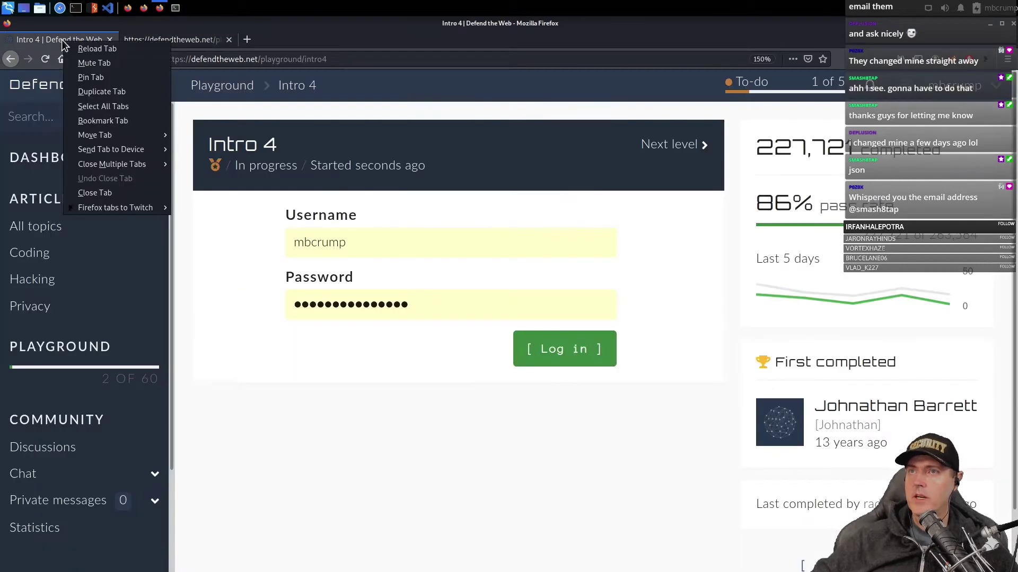
click(101, 91)
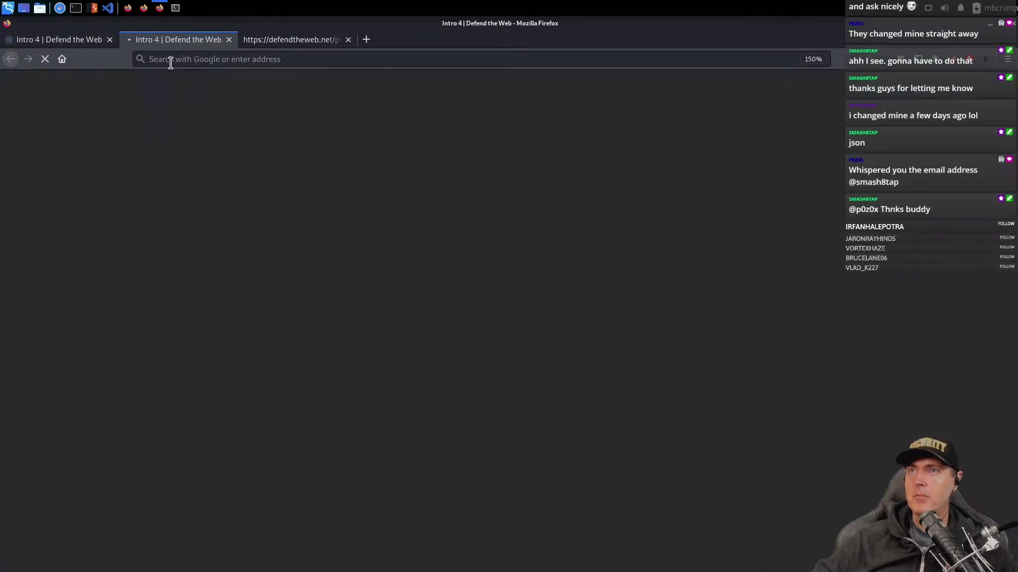
click(451, 63)
key(ctrl+BackSpace)
key(ctrl+BackSpace)
key(ctrl+v)
key(Return)
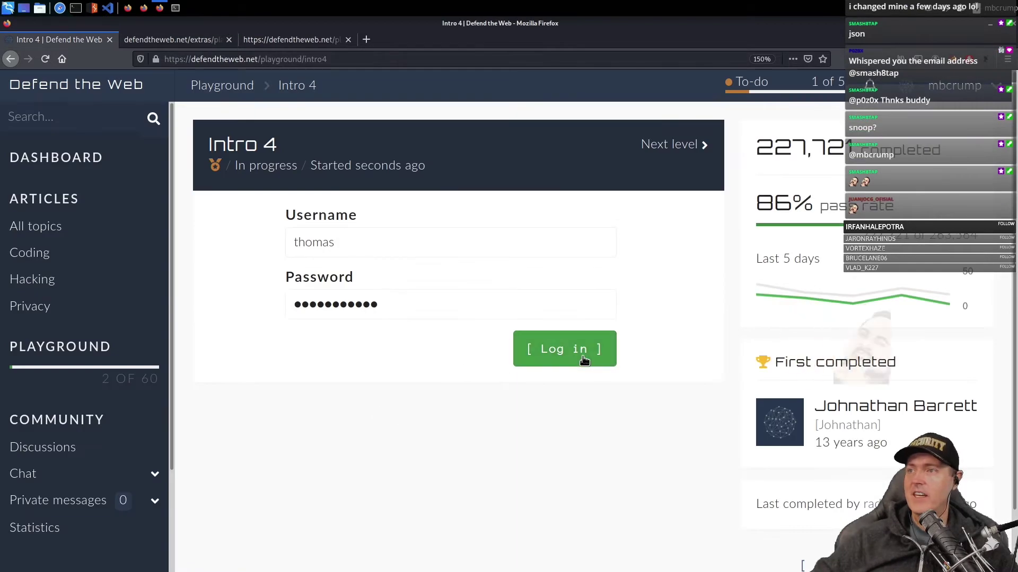
click(583, 356)
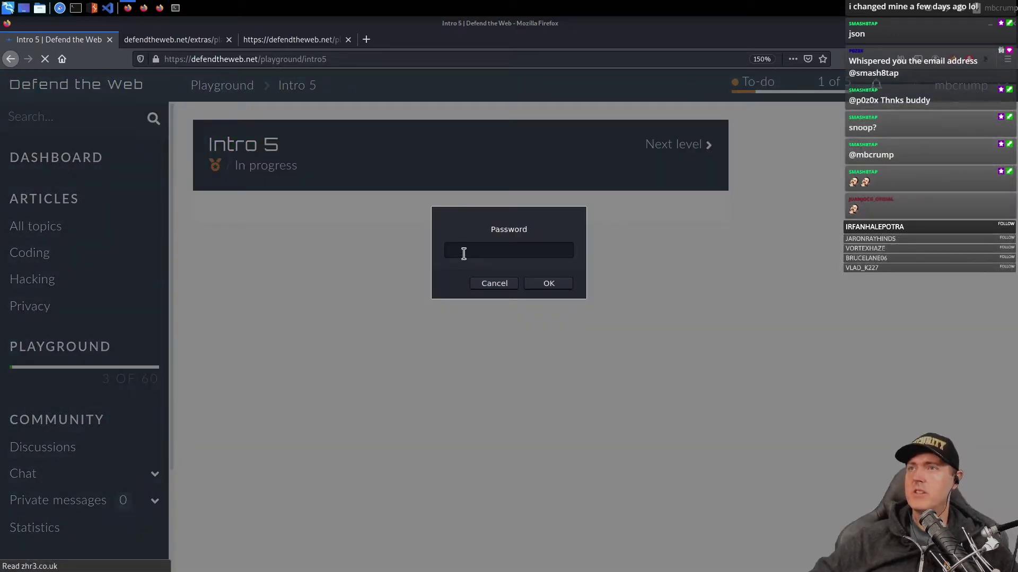
- Submit a guessed password to the Intro 5 prompt, then bring up the page's context menu
click(465, 251)
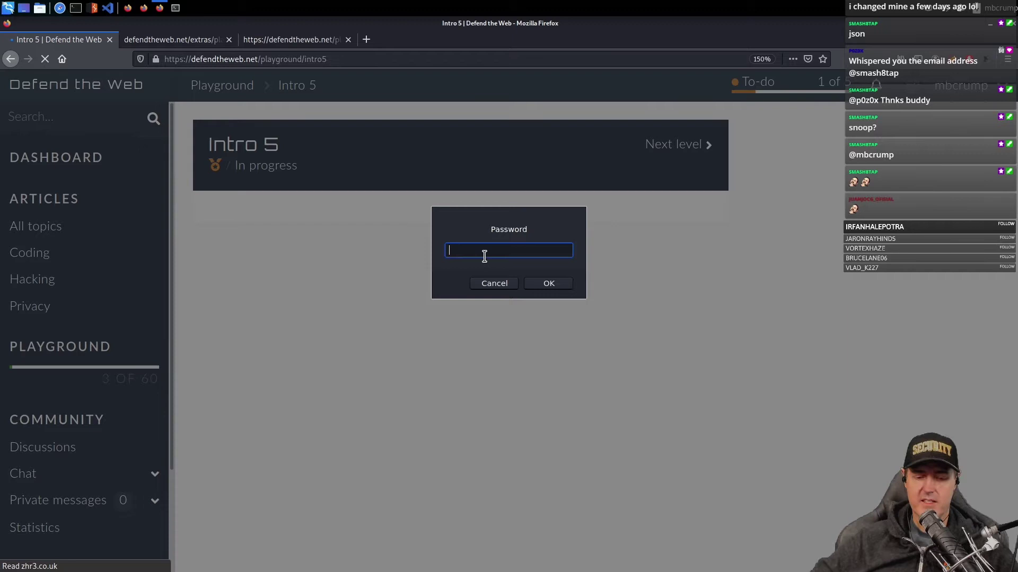
text(asdf)
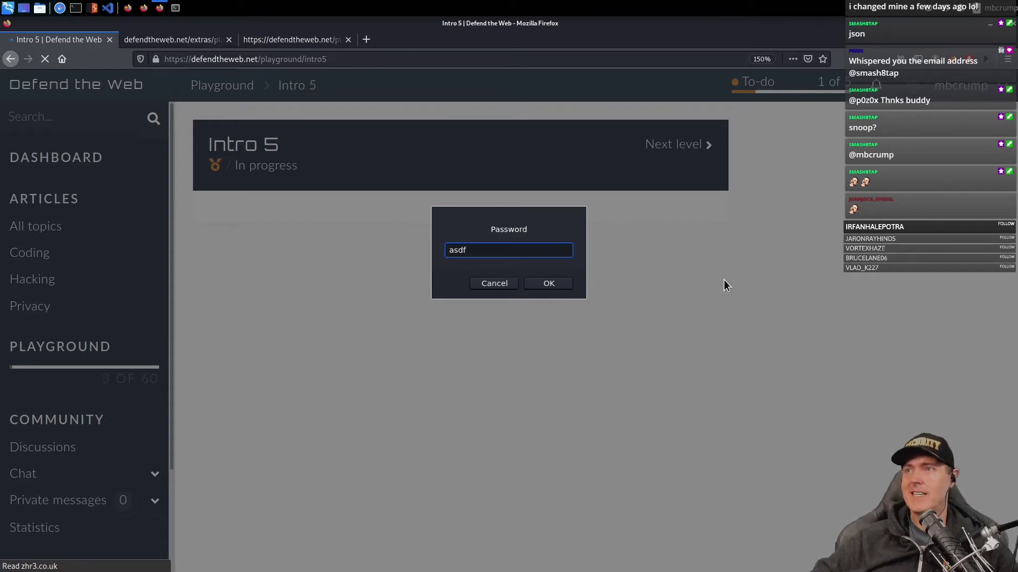
click(543, 284)
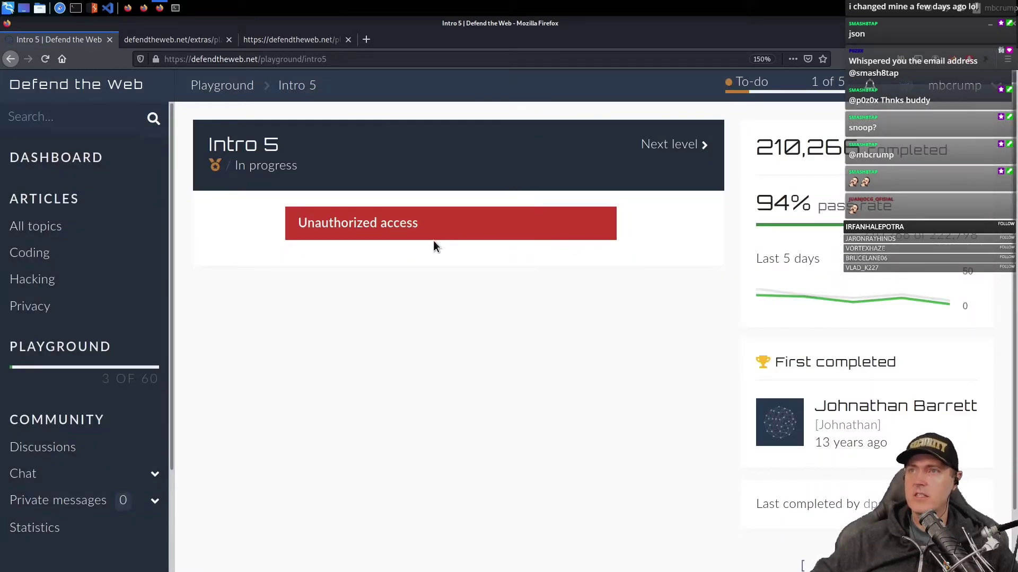
right_click(309, 296)
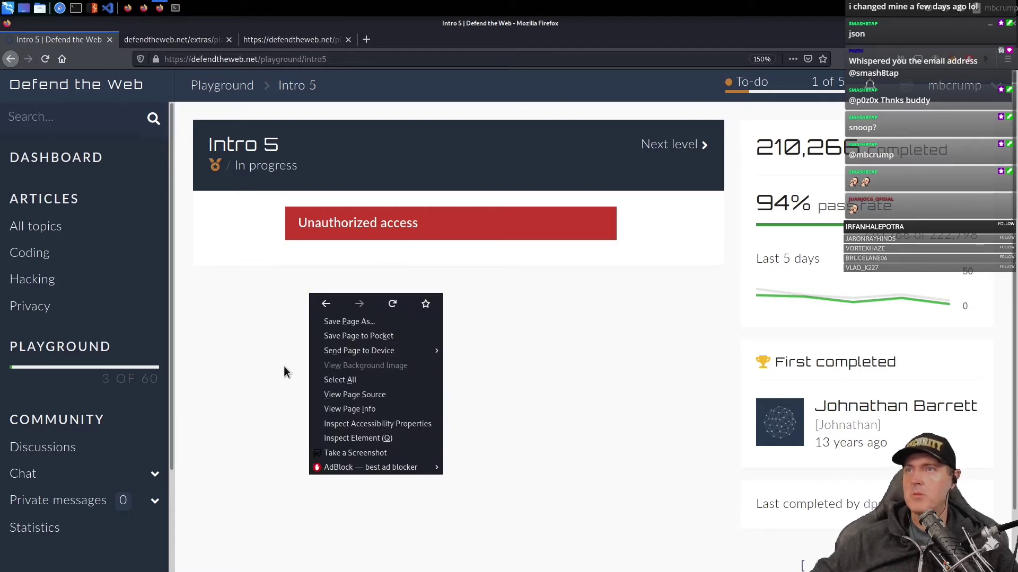
- Open the Intro 5 page source and scroll through it to find the password script
click(385, 395)
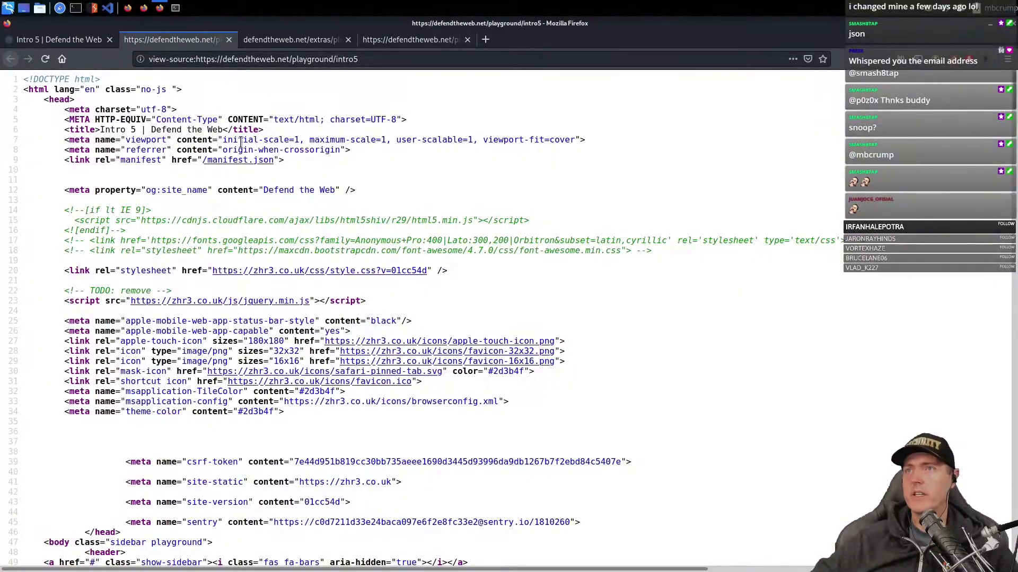
drag(101, 129, 175, 130)
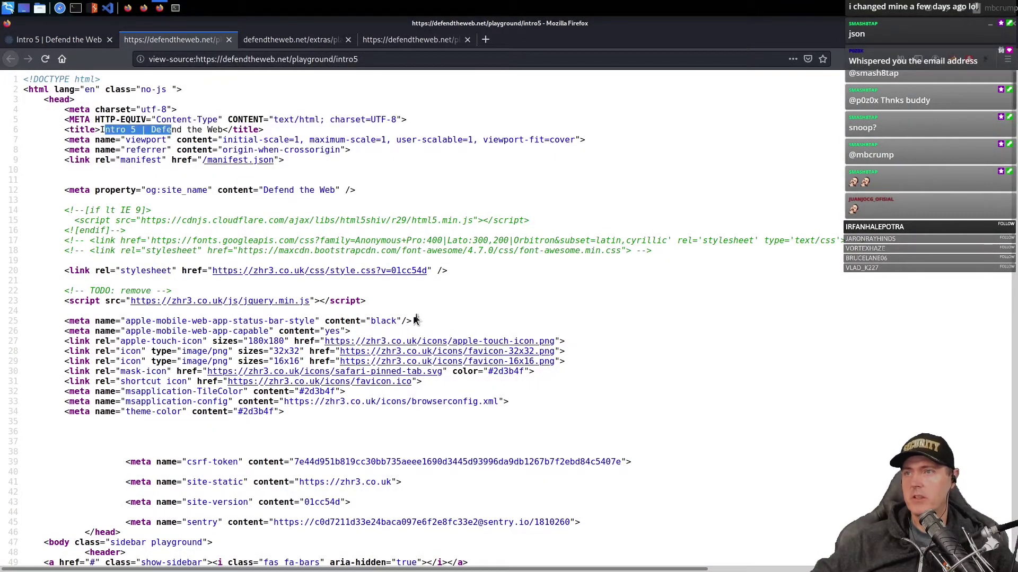
scroll(430, 393, down, 11)
scroll(438, 389, down, 9)
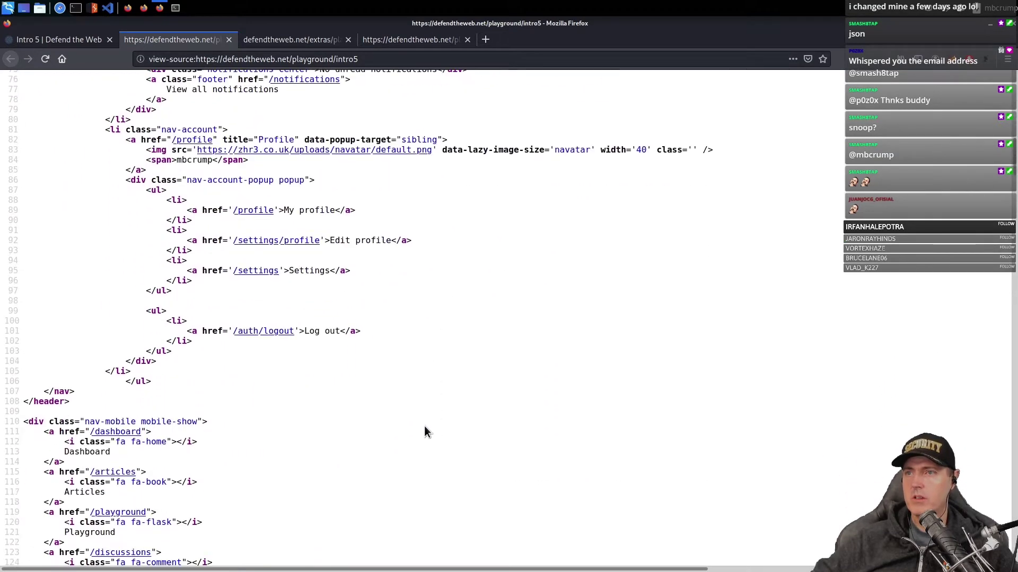
scroll(424, 430, down, 15)
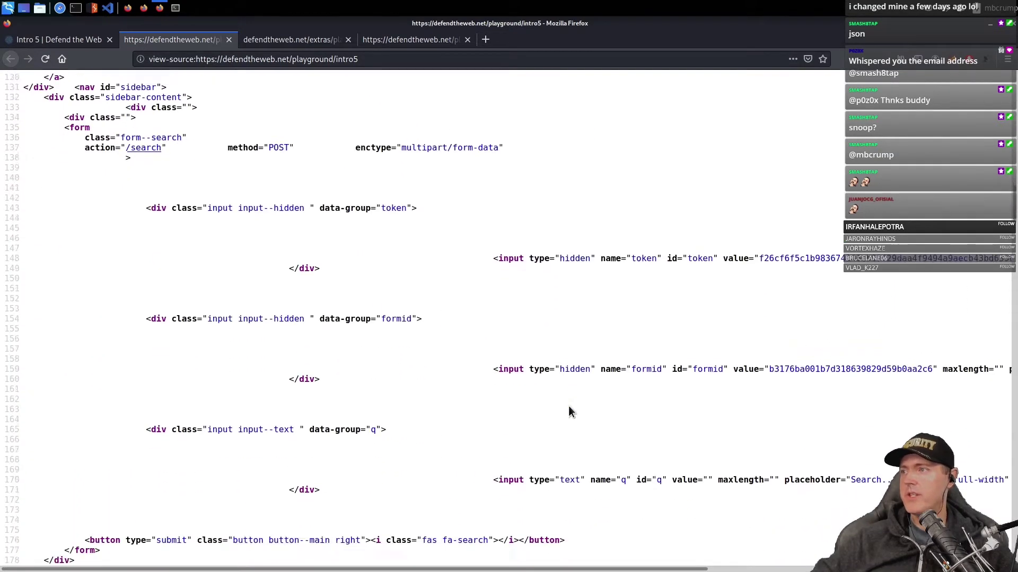
scroll(568, 411, down, 15)
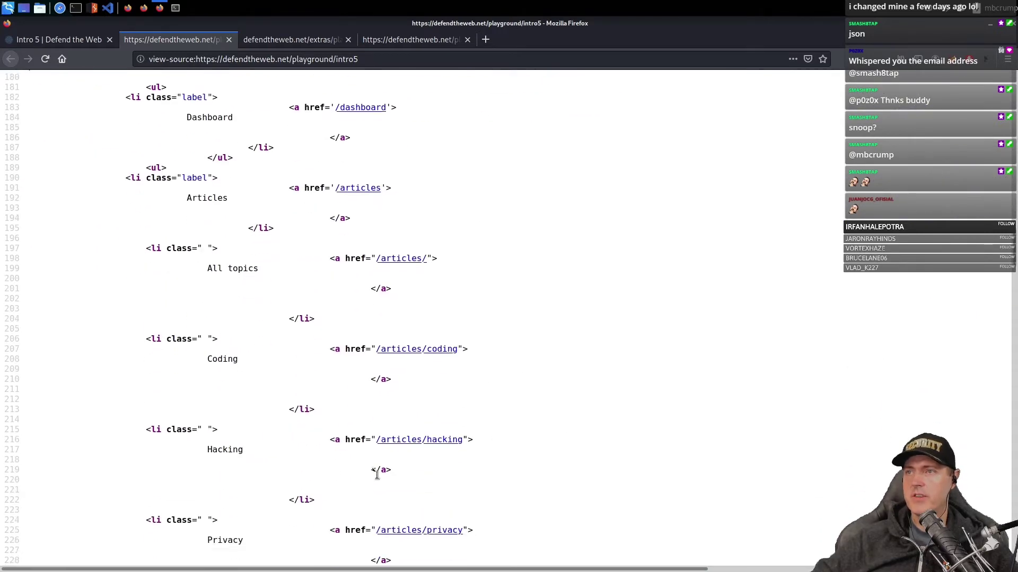
scroll(377, 473, down, 20)
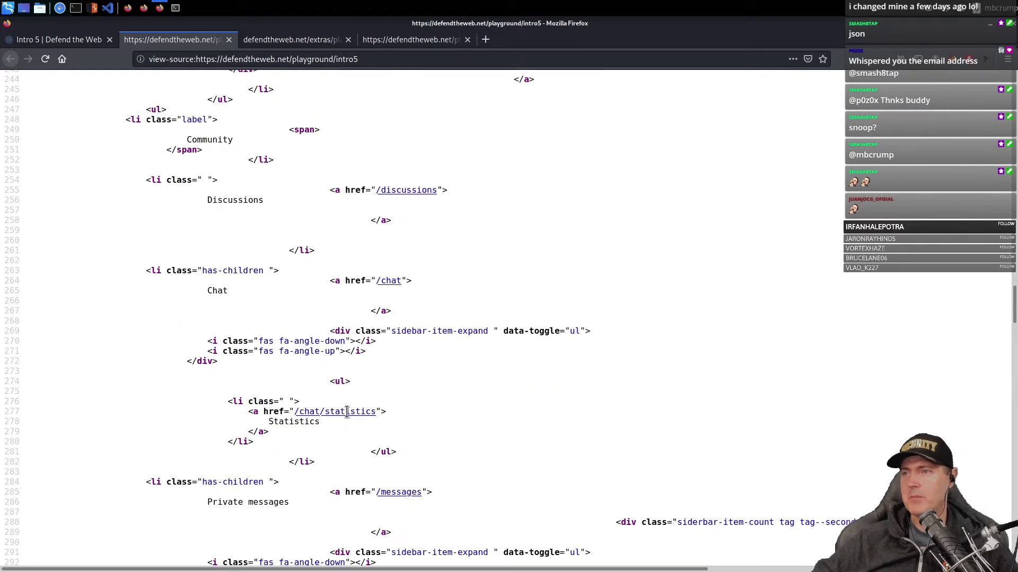
scroll(346, 412, down, 20)
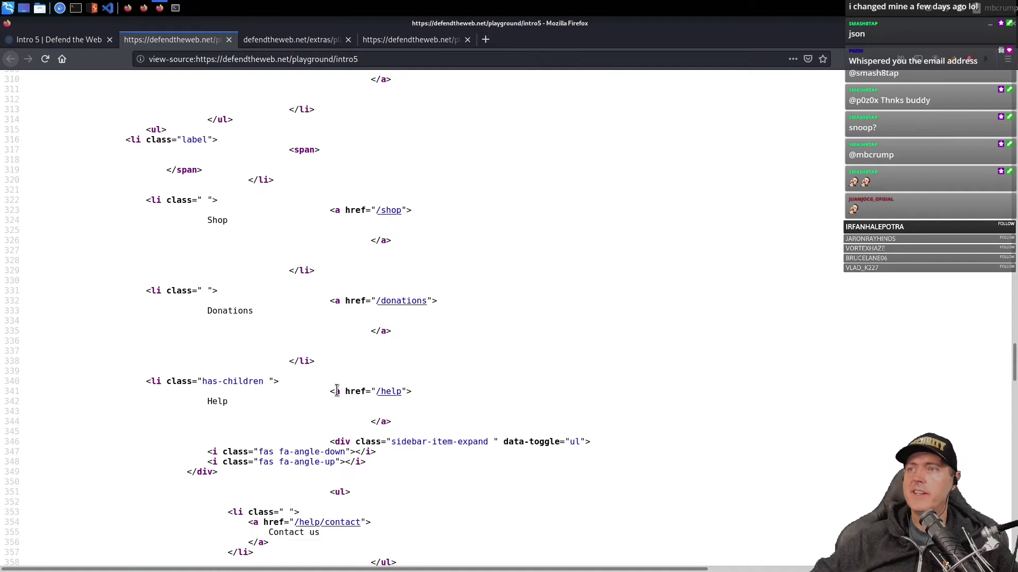
scroll(336, 391, down, 20)
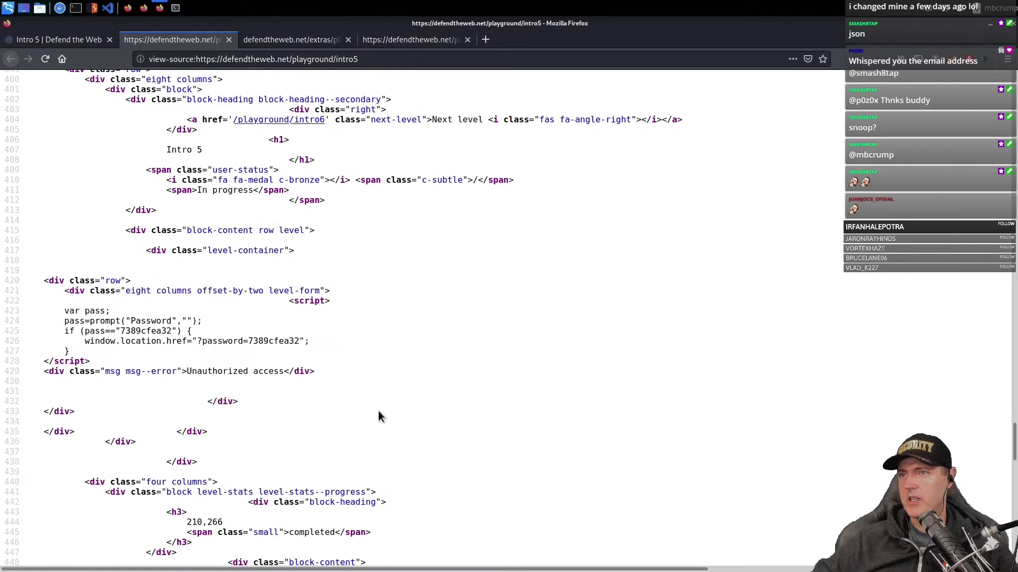
scroll(373, 413, down, 8)
scroll(339, 382, up, 4)
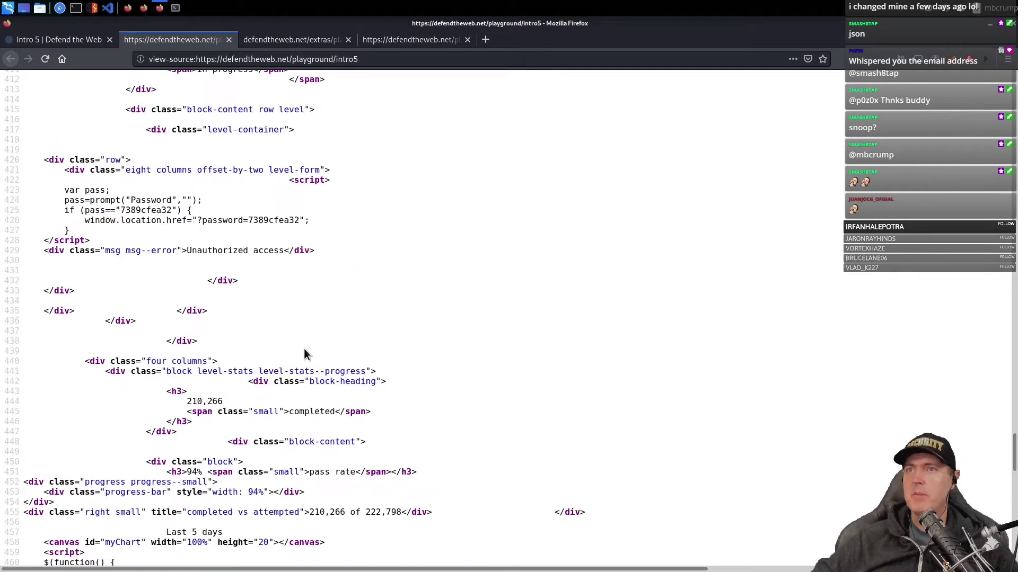
scroll(304, 348, up, 2)
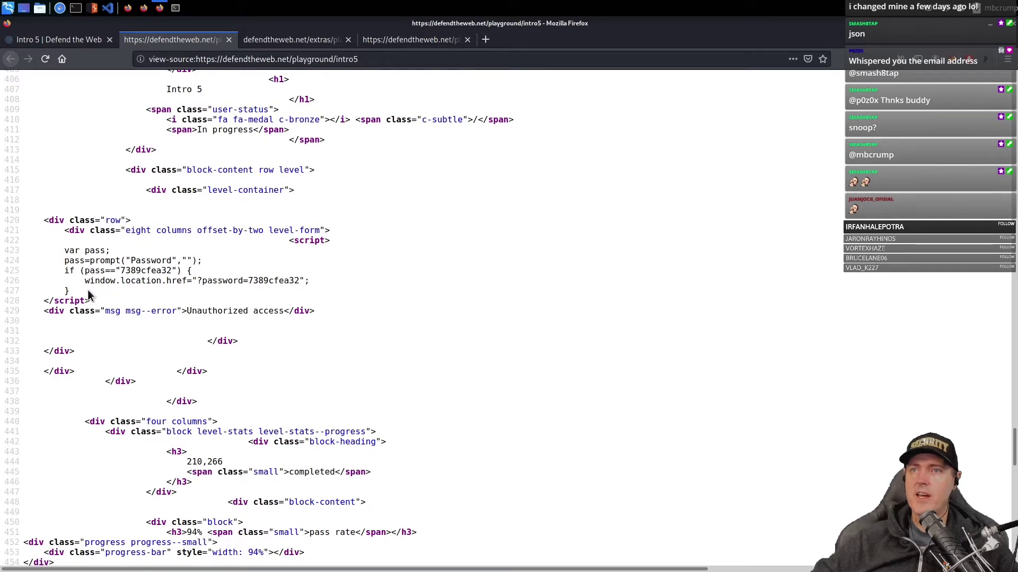
- Zoom the source view in several times to read the script
click(1009, 59)
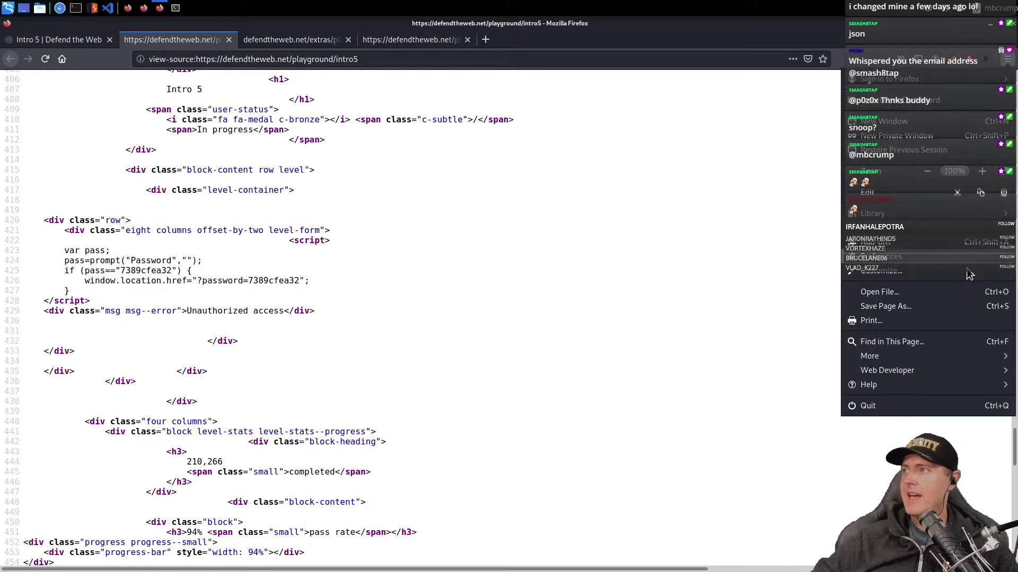
click(982, 172)
click(982, 172)
key(ctrl+plus)
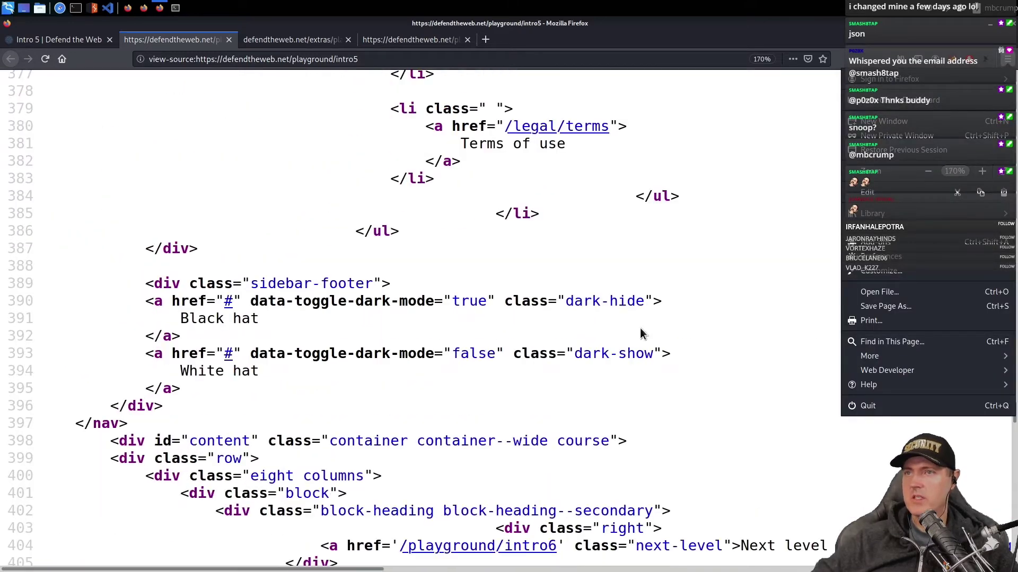
key(ctrl+plus)
scroll(587, 325, up, 1)
scroll(598, 294, down, 10)
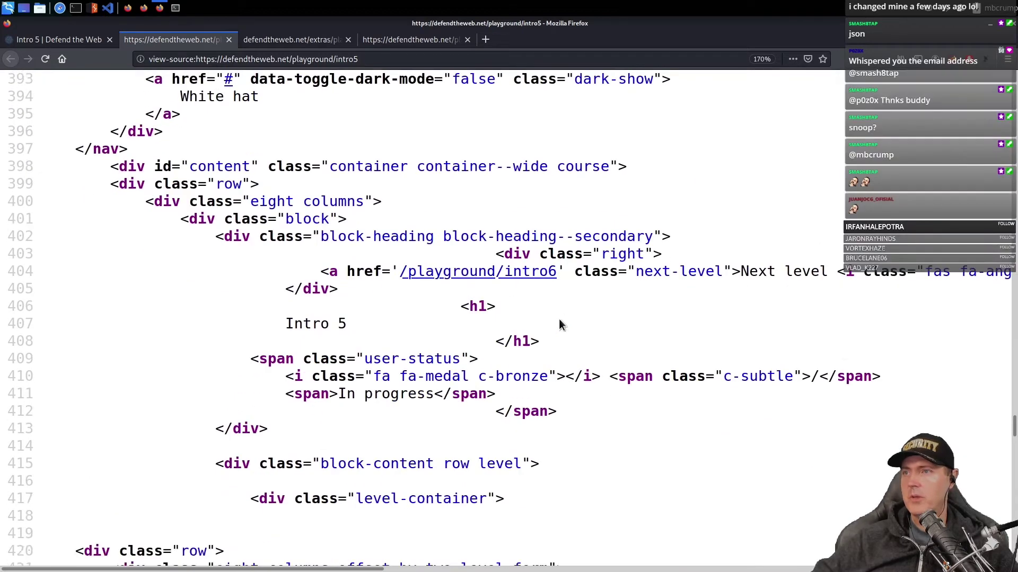
scroll(563, 316, up, 3)
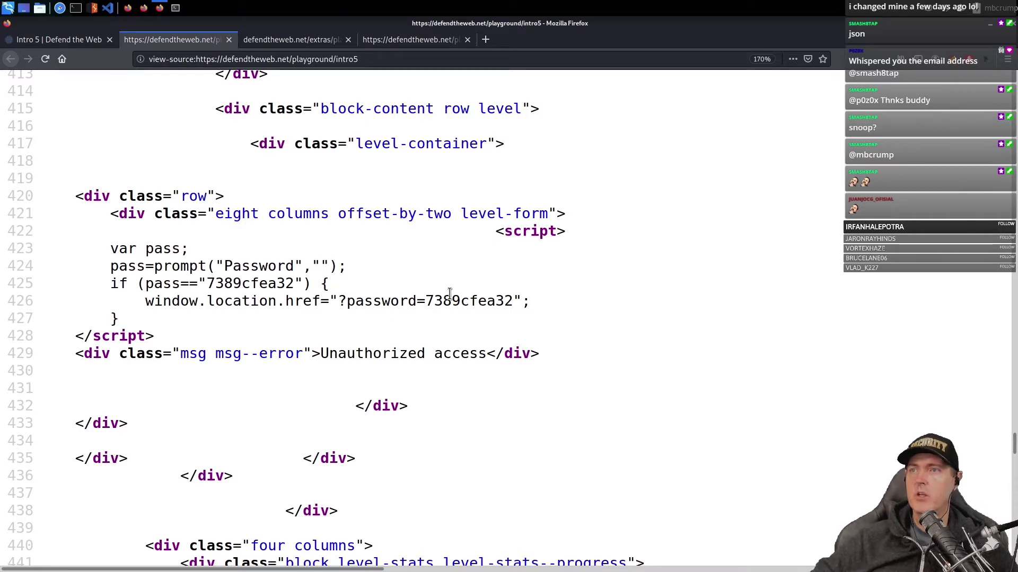
- Copy the hardcoded password from the script and return to the Intro 5 tab
double_click(254, 283)
right_click(254, 283)
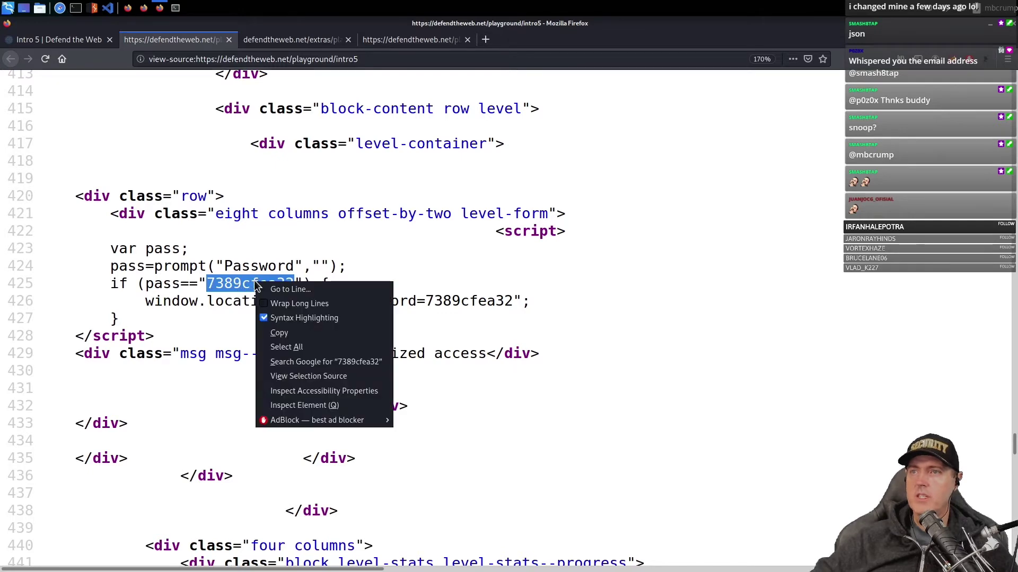
click(279, 333)
click(80, 40)
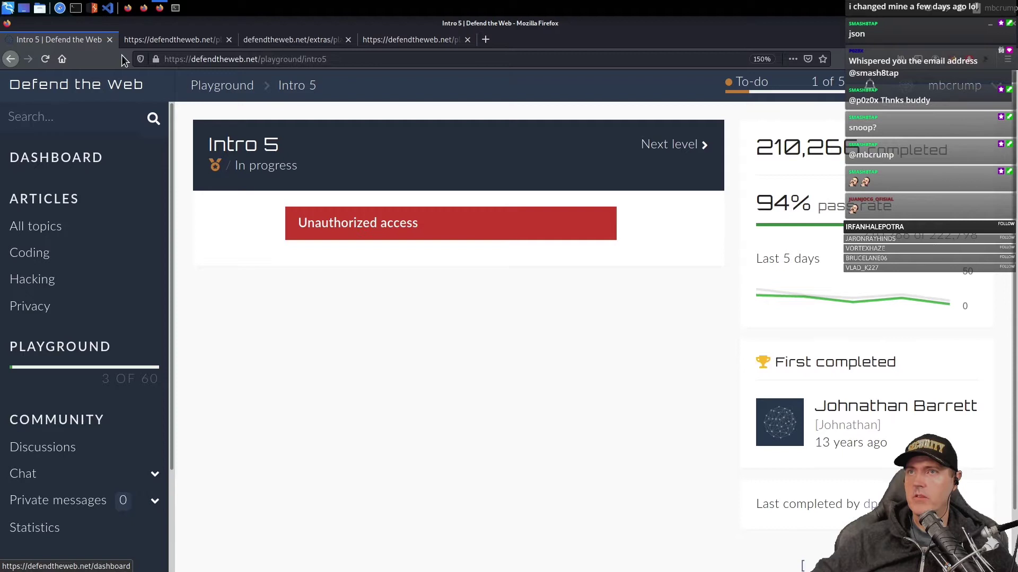
- Reload Intro 5, paste the copied password into the prompt, and submit it
click(47, 60)
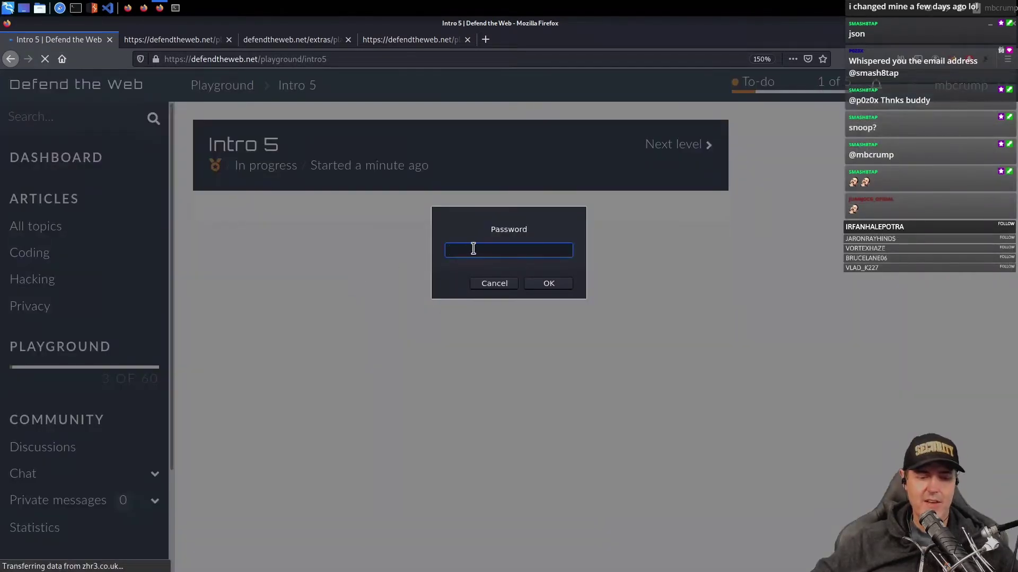
key(ctrl+v)
click(554, 285)
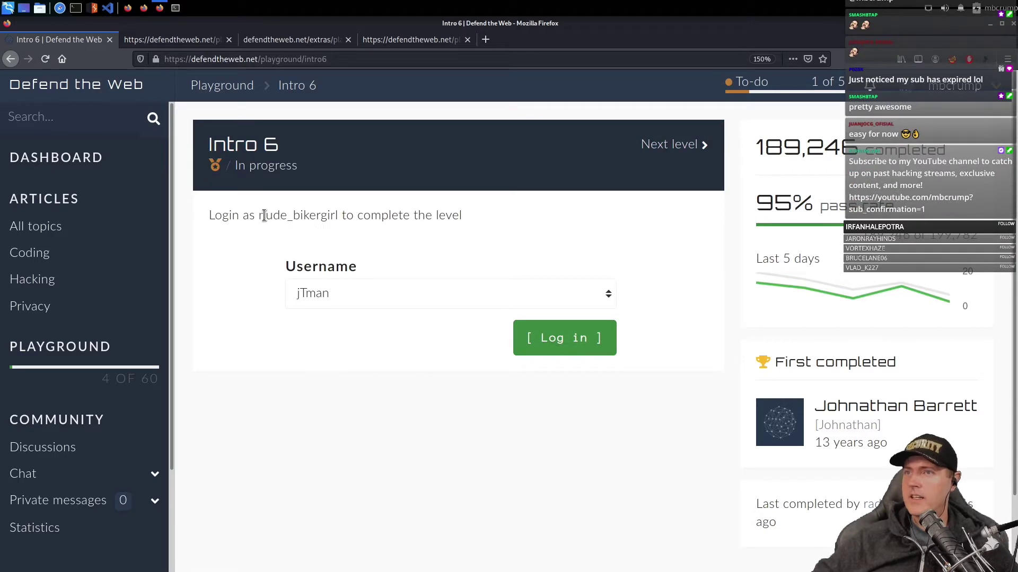
- Highlight the required username, check the Username dropdown options, and close all other tabs
drag(261, 215, 337, 215)
click(326, 296)
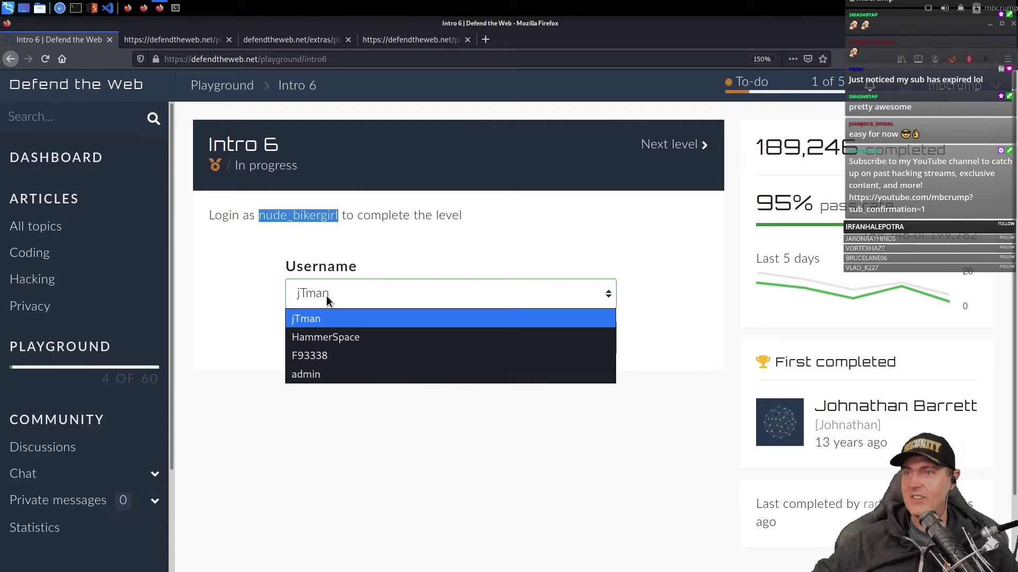
click(329, 300)
click(320, 295)
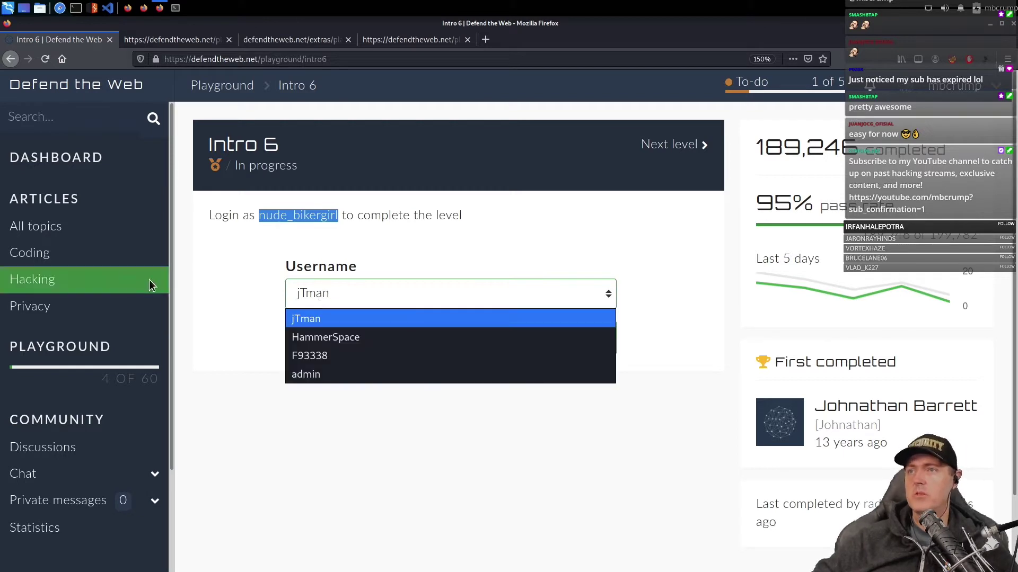
click(246, 286)
click(336, 305)
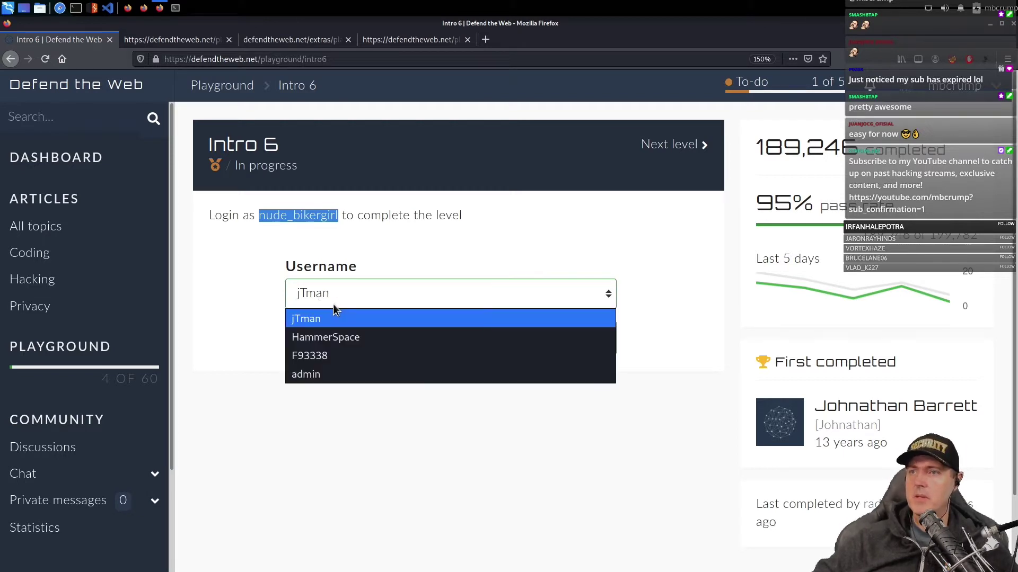
click(251, 279)
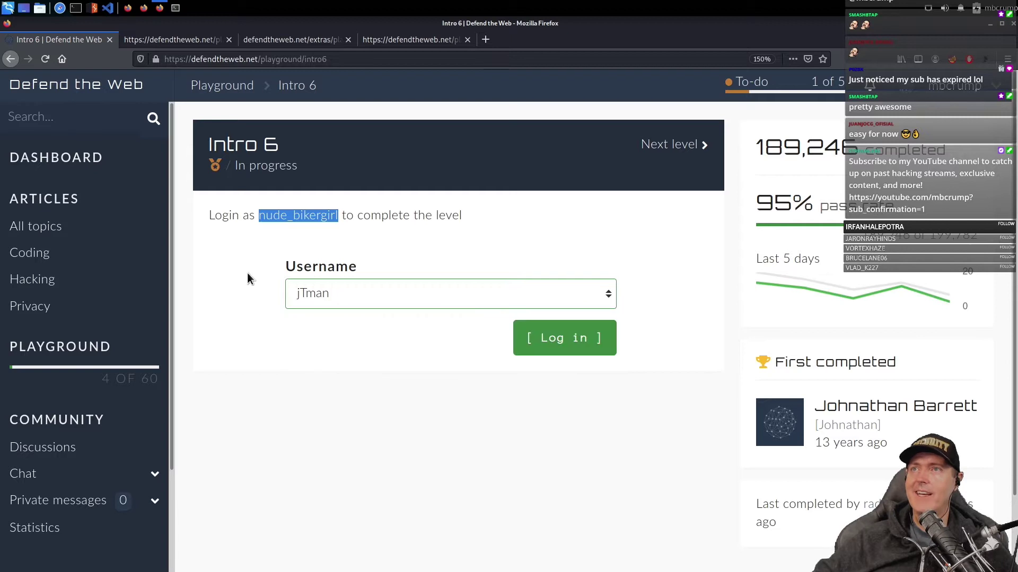
click(229, 39)
click(229, 39)
click(229, 39)
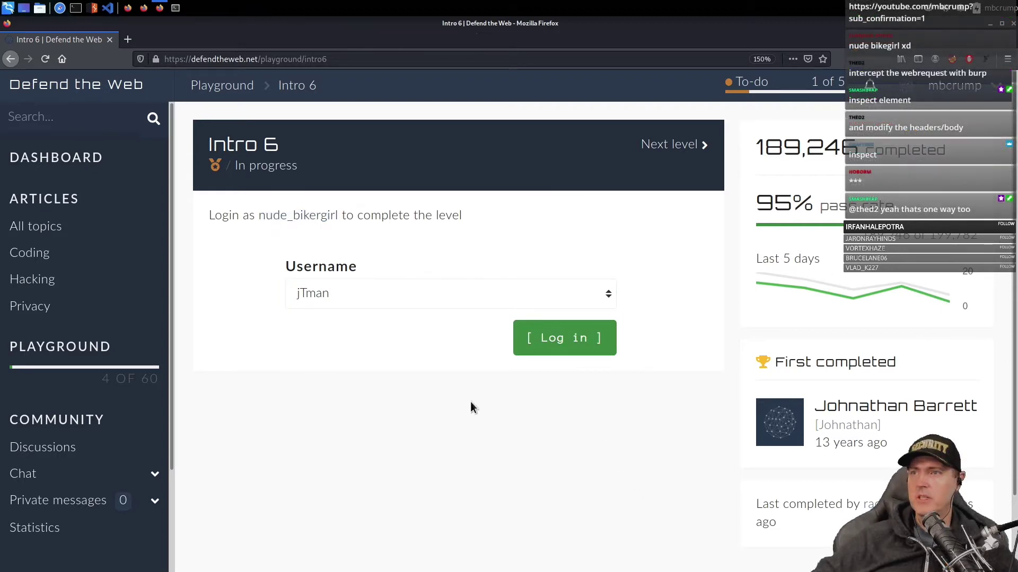
right_click(341, 295)
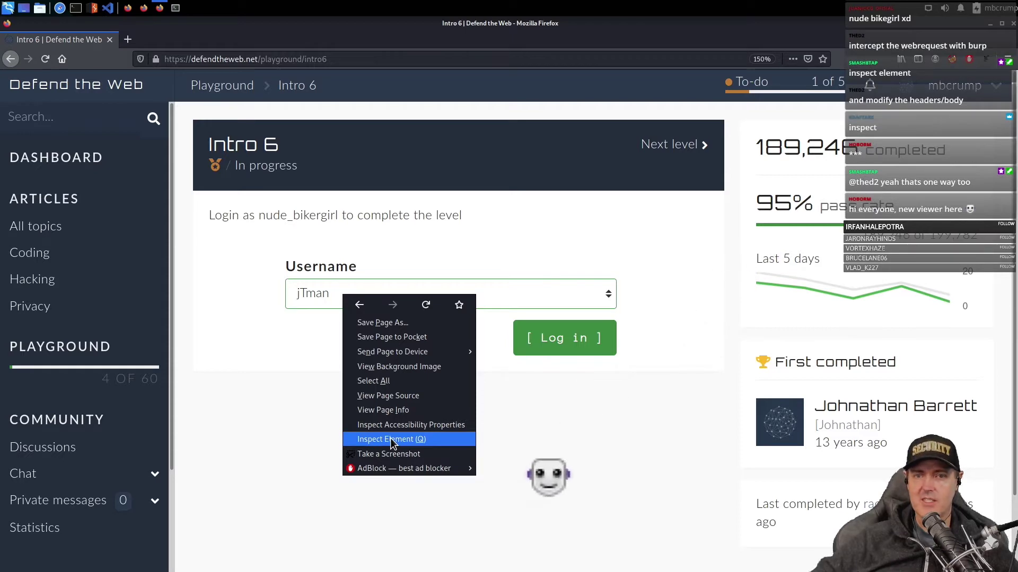
- Inspect the Username dropdown to show its option markup in the Inspector
click(390, 439)
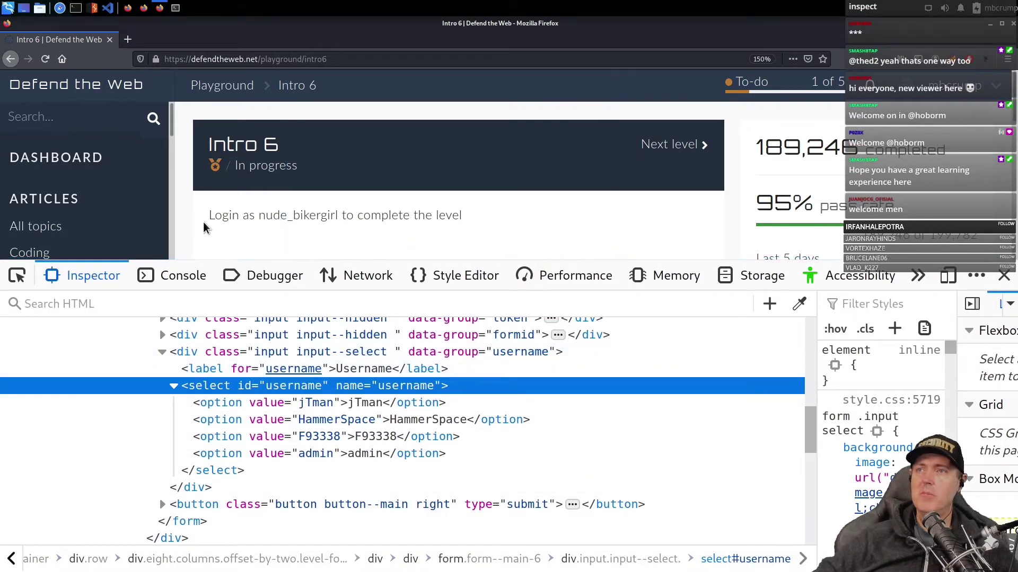
scroll(190, 215, down, 3)
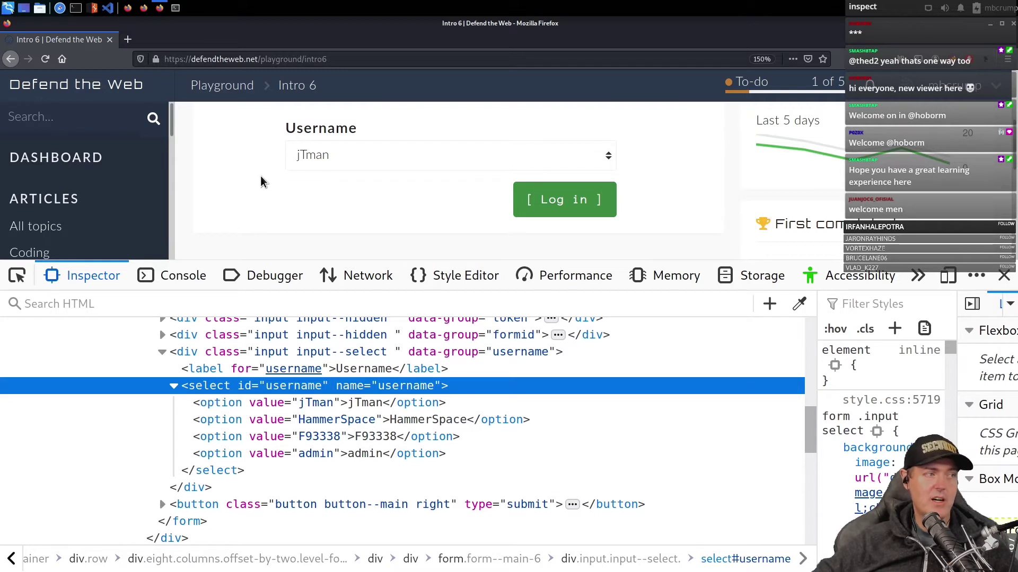
scroll(240, 170, up, 2)
scroll(241, 170, up, 1)
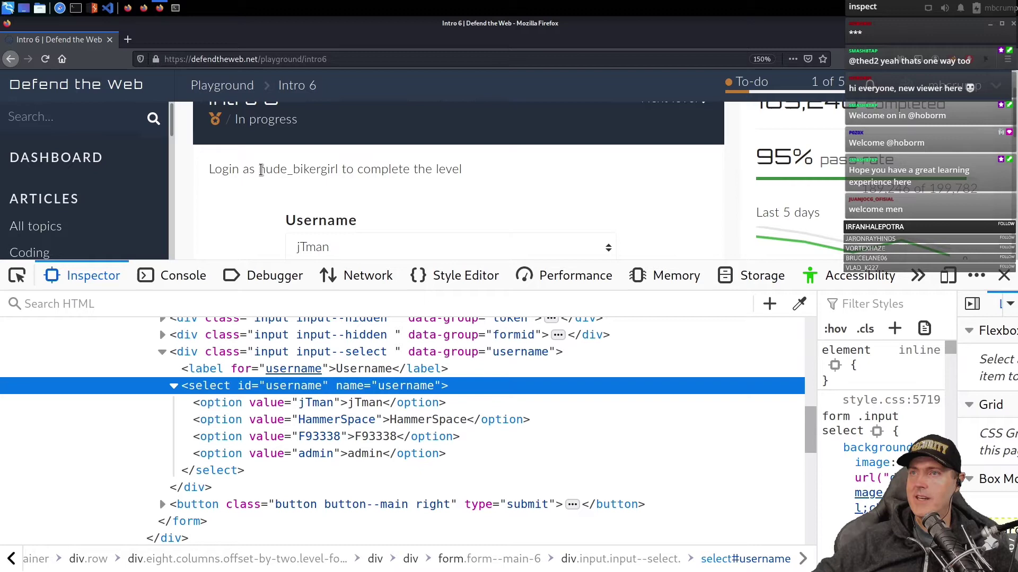
- Copy the username the level asks for from the level text
drag(260, 169, 341, 166)
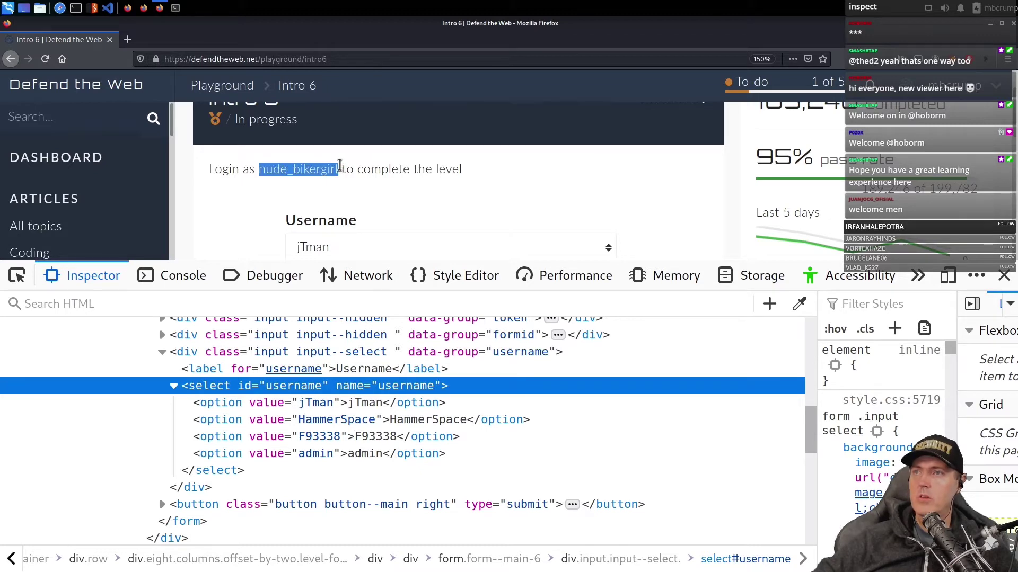
right_click(326, 170)
click(355, 175)
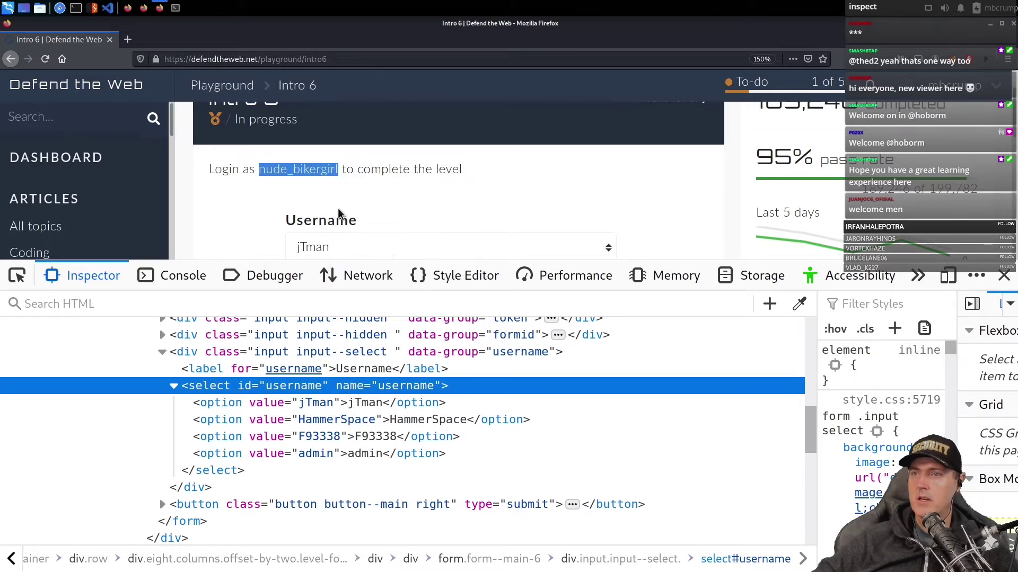
- Select the first <option> node (jTman) in the Inspector
click(303, 406)
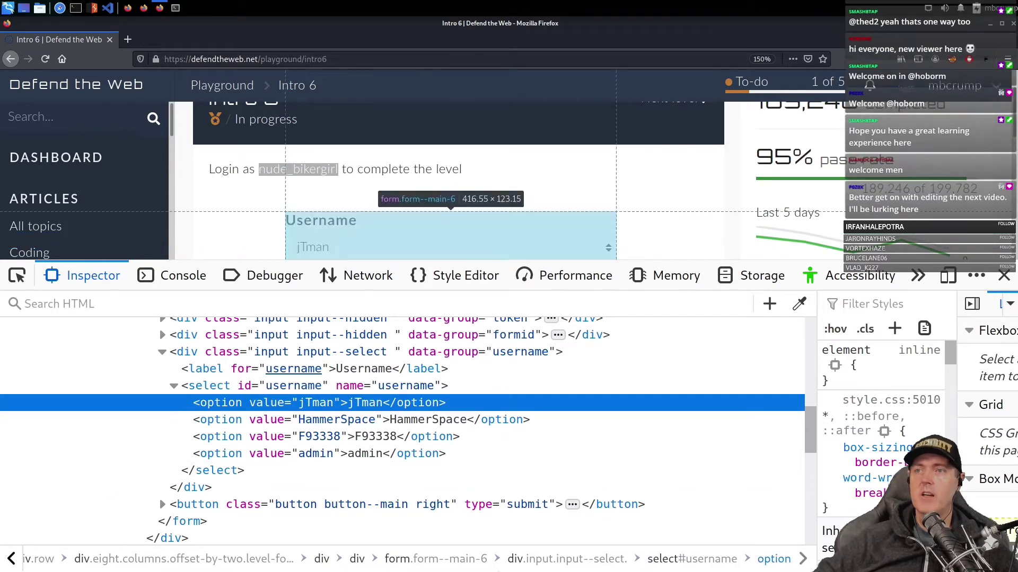
right_click(254, 405)
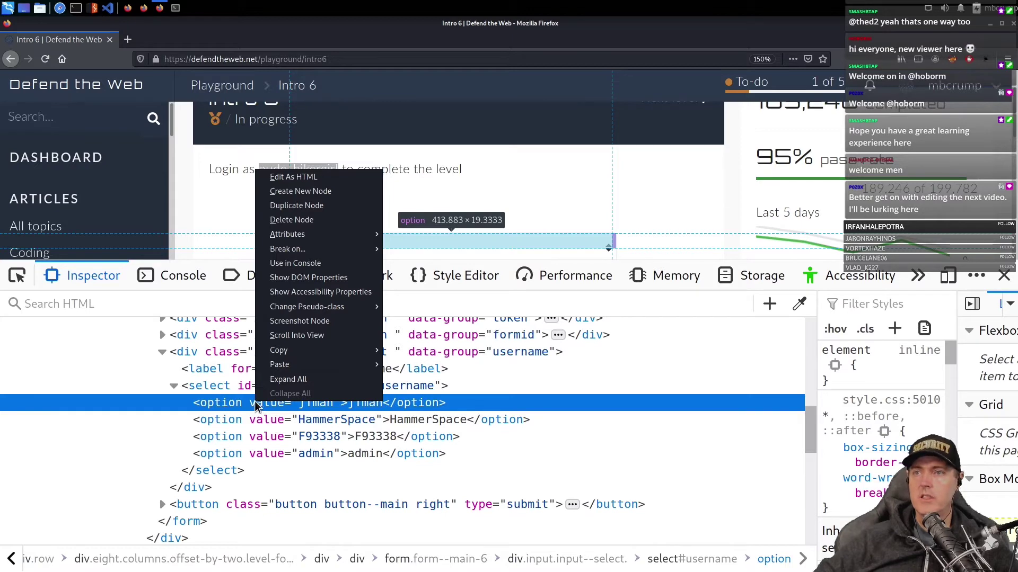
click(304, 422)
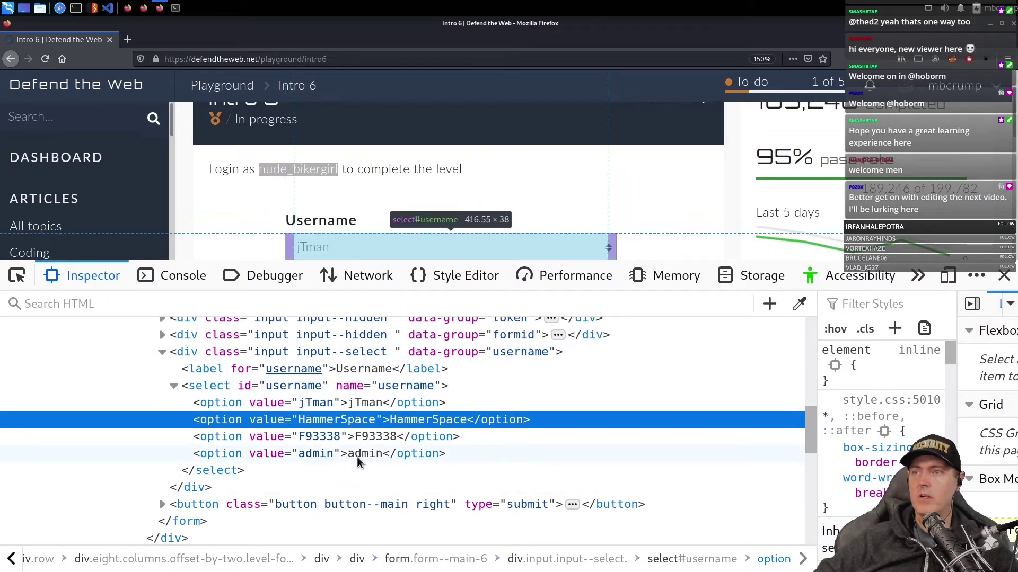
- Paste the copied username as the first option's displayed text and its value attribute
double_click(367, 403)
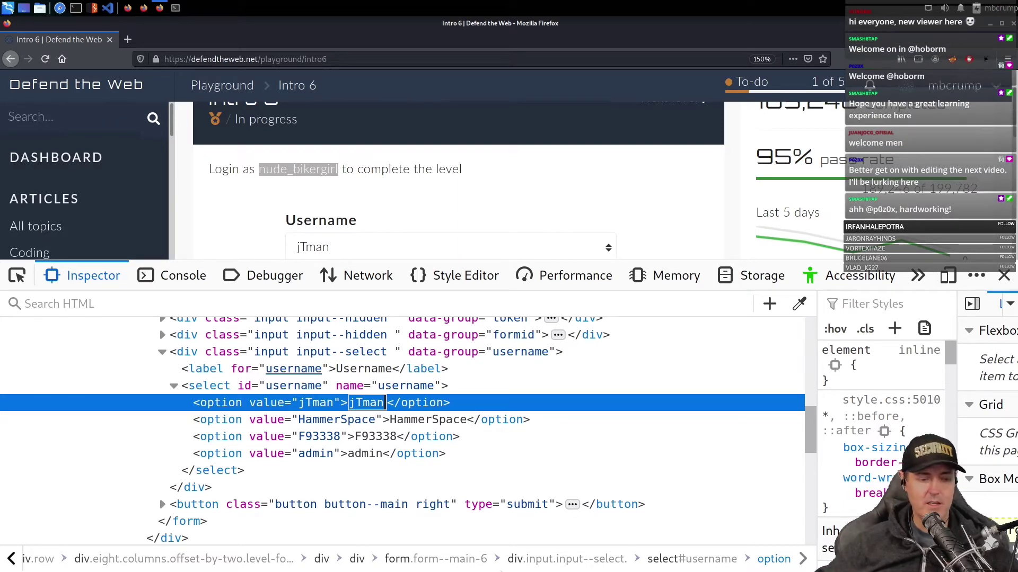
key(ctrl+v)
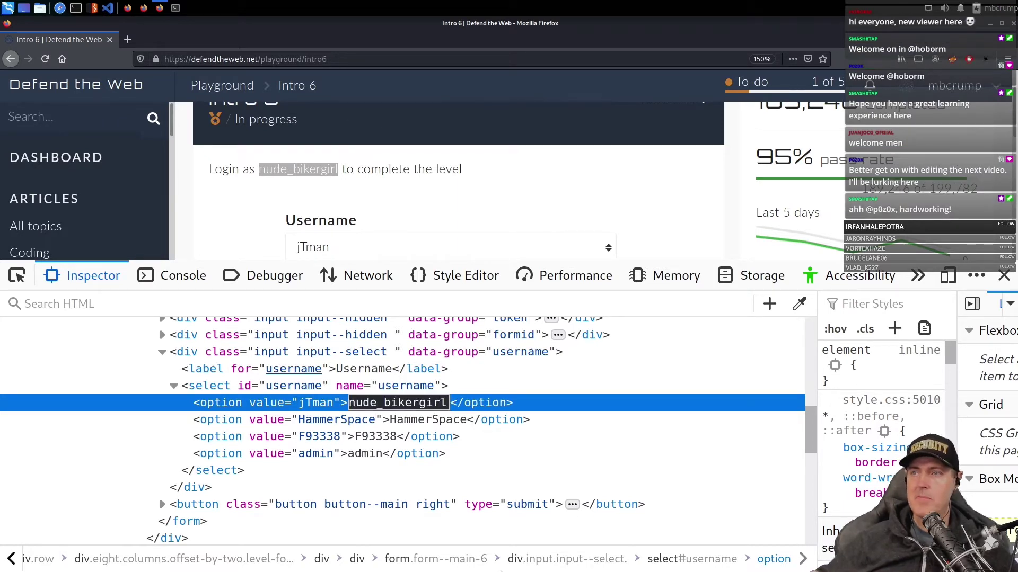
key(Return)
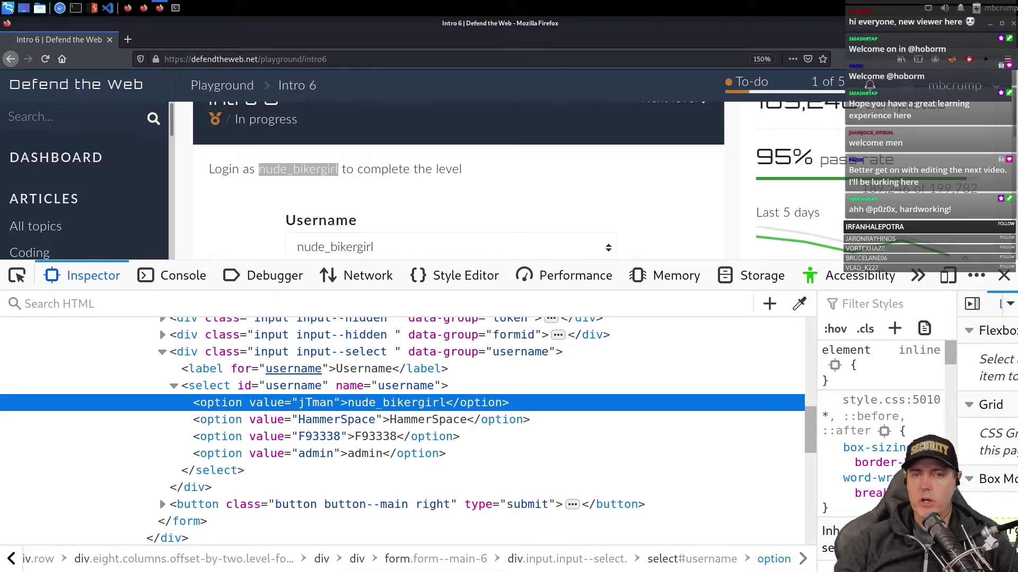
scroll(387, 223, down, 1)
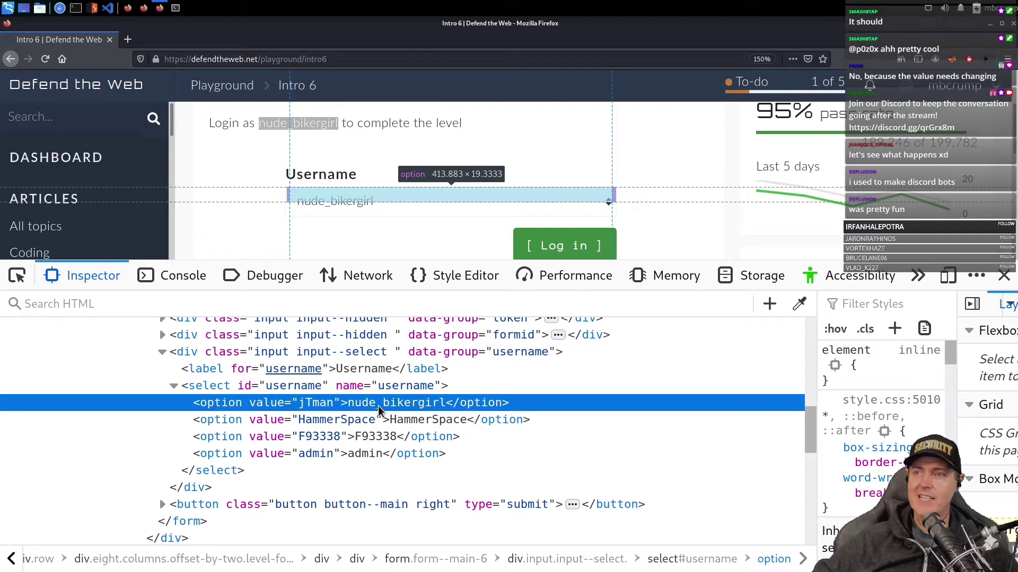
double_click(313, 405)
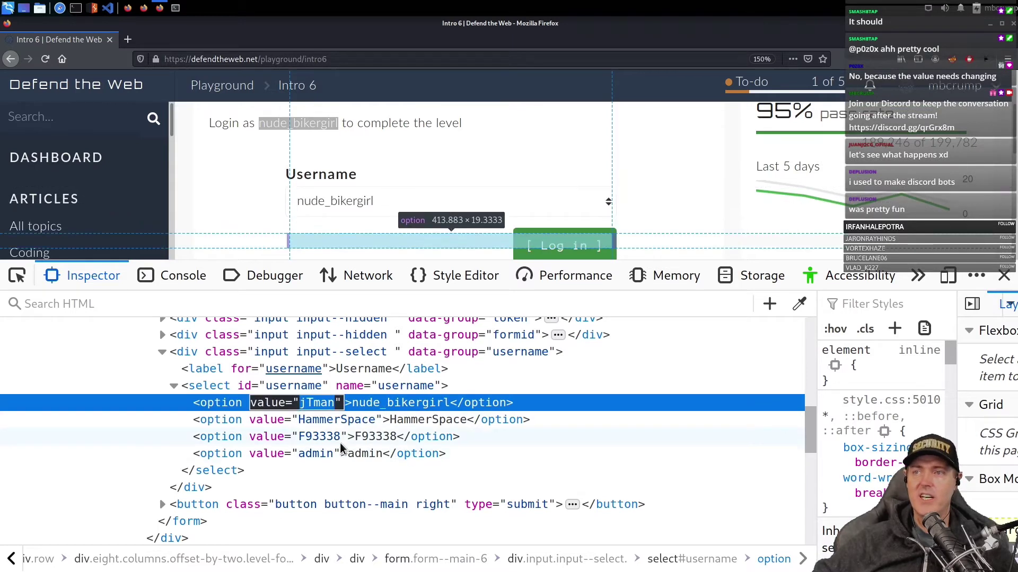
key(ctrl+v)
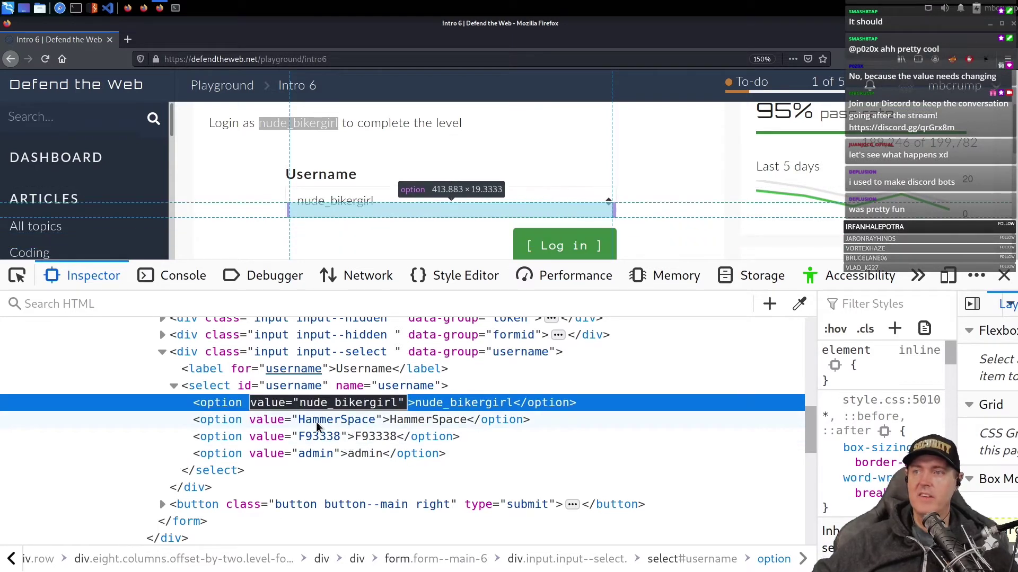
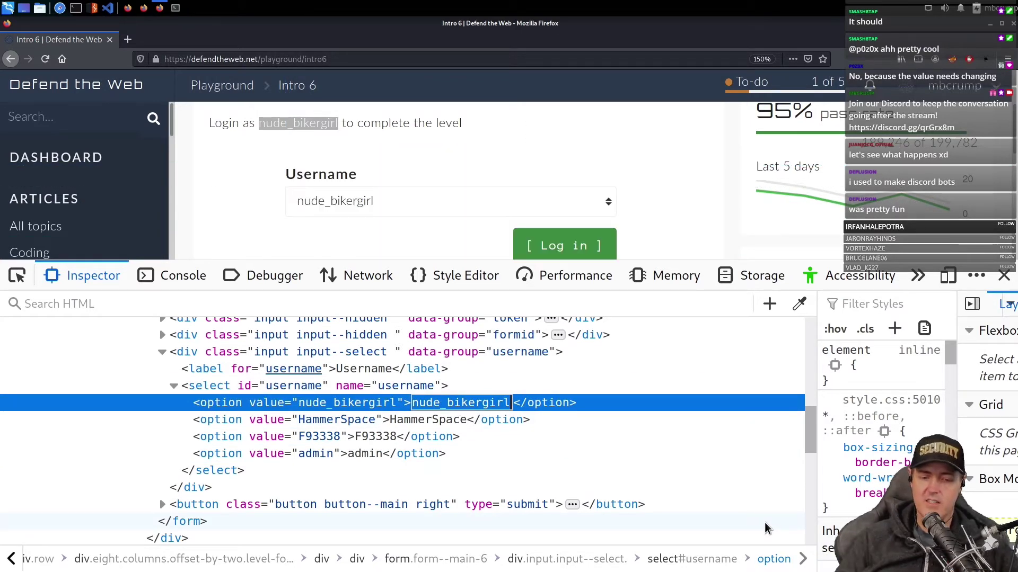
- Change the first option's display text to fullyclothed_bikergirl, keep value nude_bikergirl, and select that option element
text(fullyclothed_bikergirl)
click(615, 453)
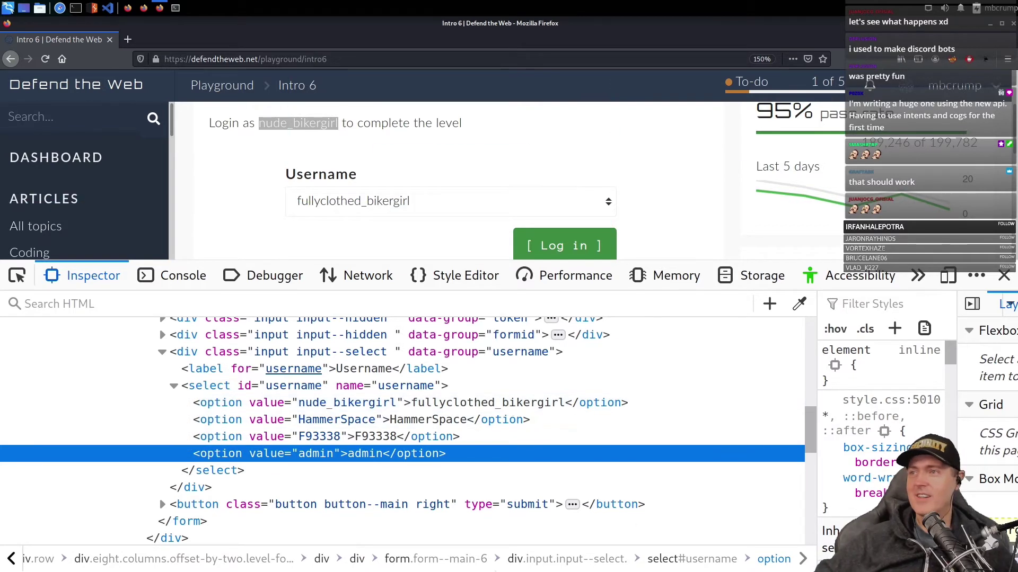
click(507, 402)
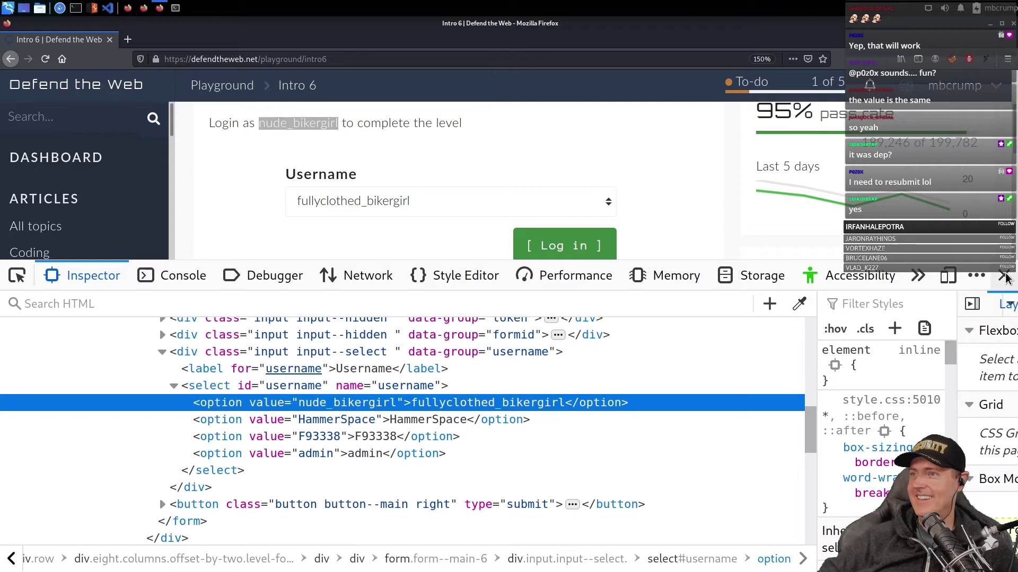
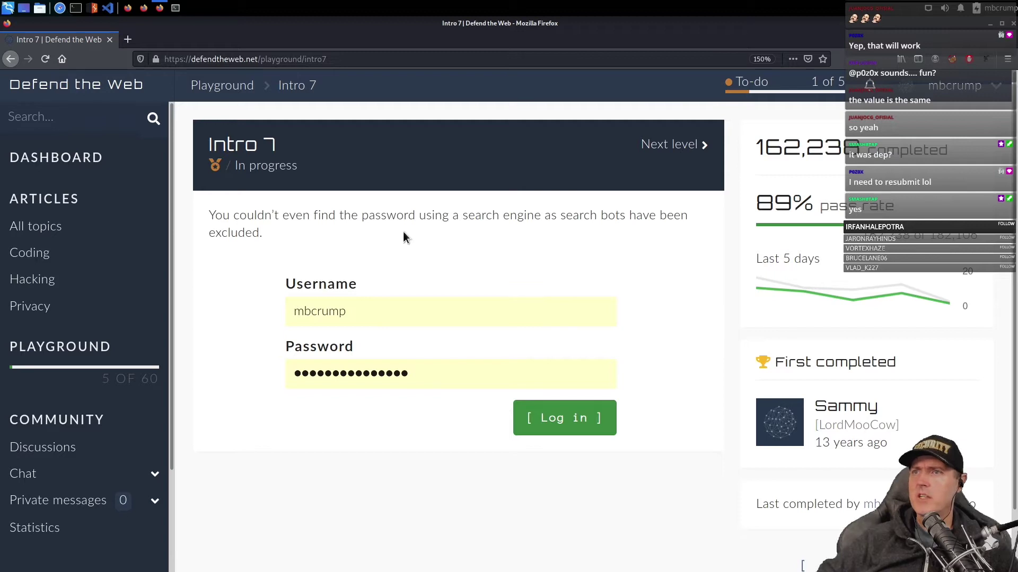
- Replace the Intro 7 address with defendtheweb.net/robots.txt and load it
click(273, 59)
double_click(274, 58)
shift+click(408, 56)
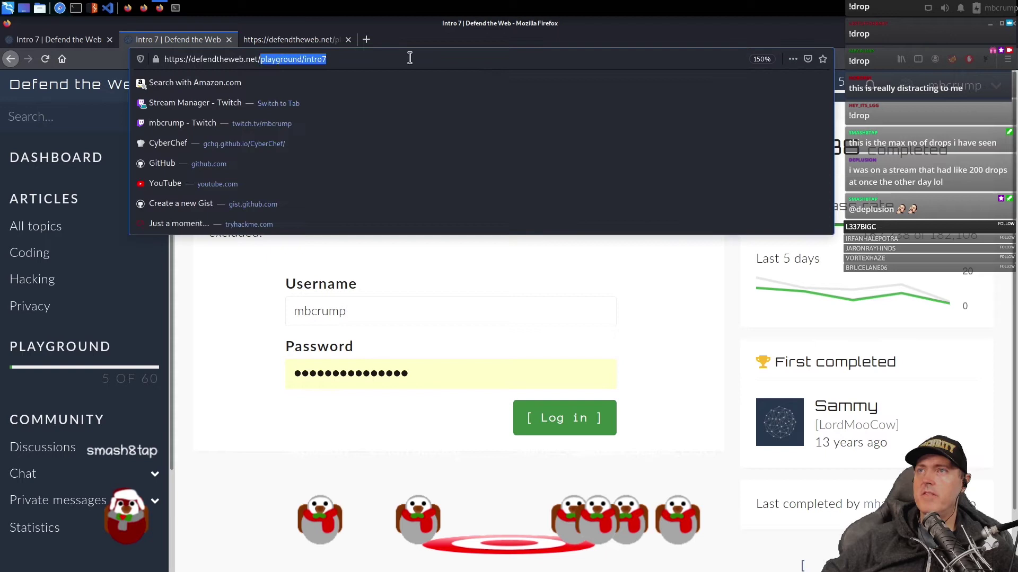
key(BackSpace)
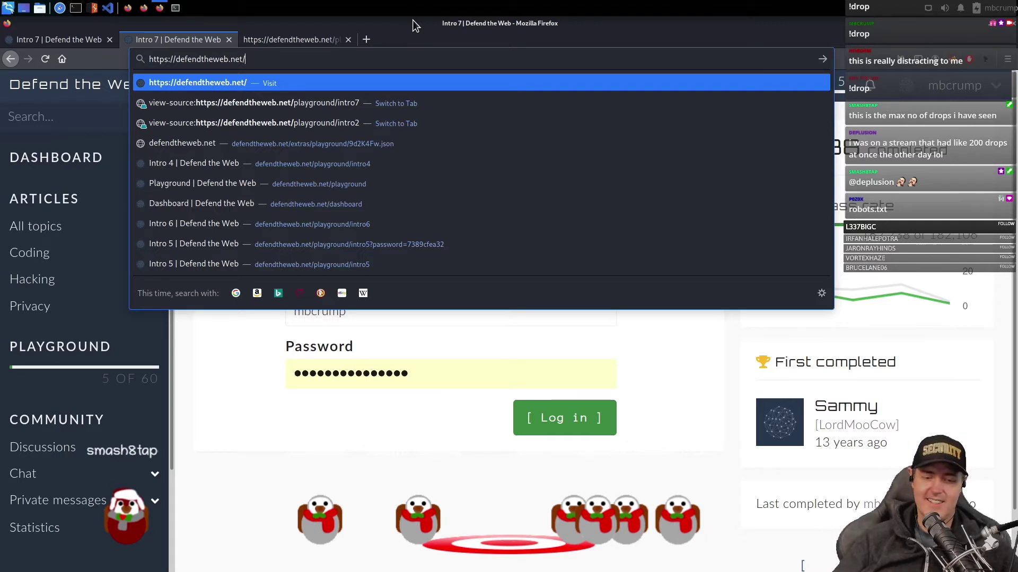
text(robots.)
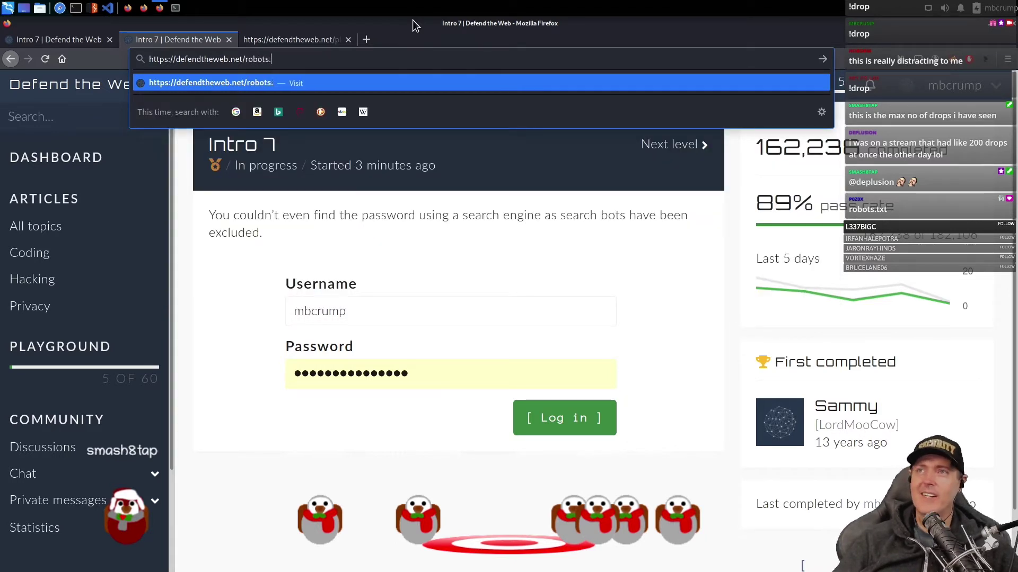
text(txt)
key(Return)
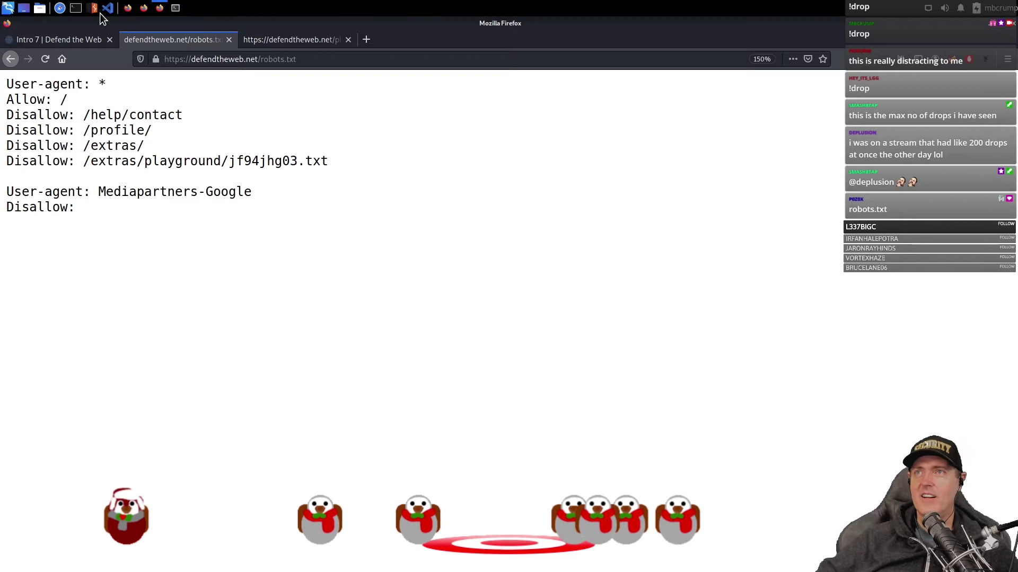
- Cross-check the Intro 7 page source, then highlight the hidden /extras/playground/jf94jhg03.txt Disallow path
click(68, 39)
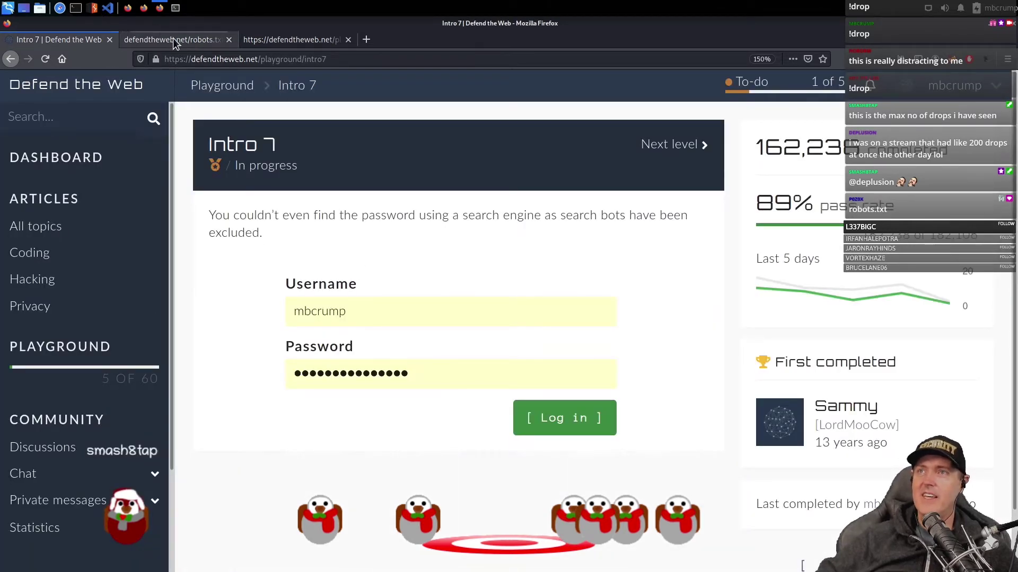
click(284, 40)
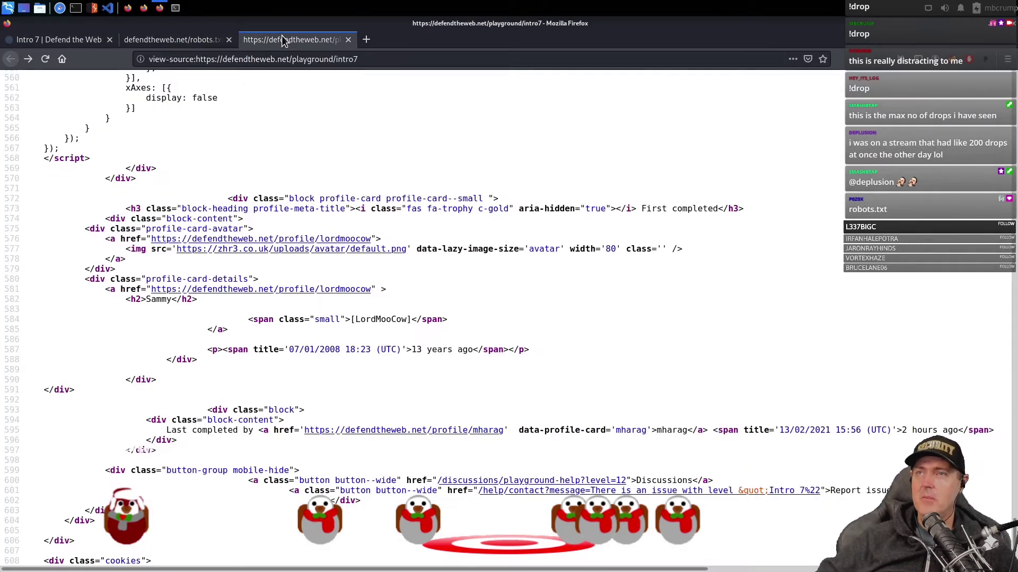
click(205, 40)
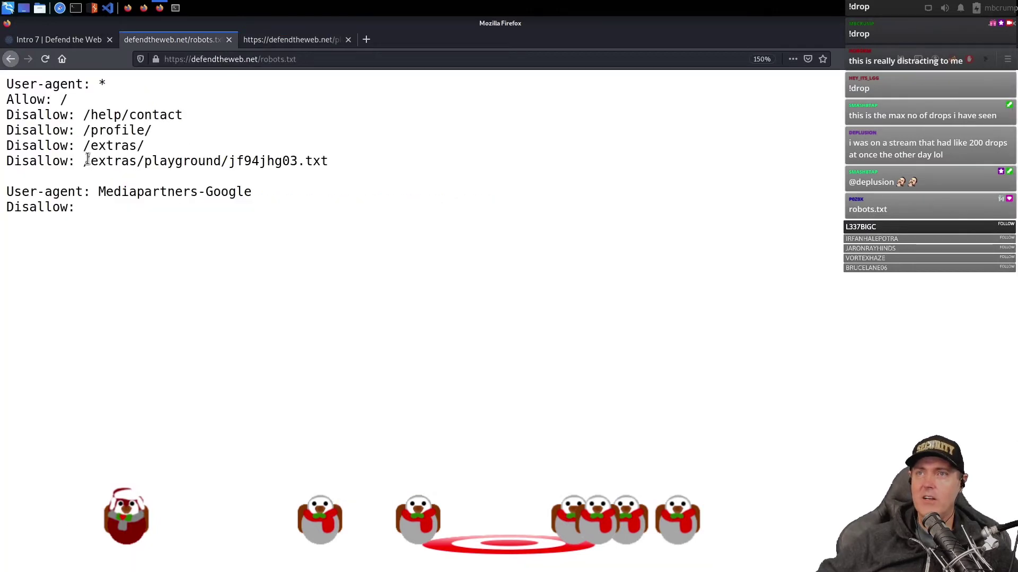
drag(84, 161, 335, 160)
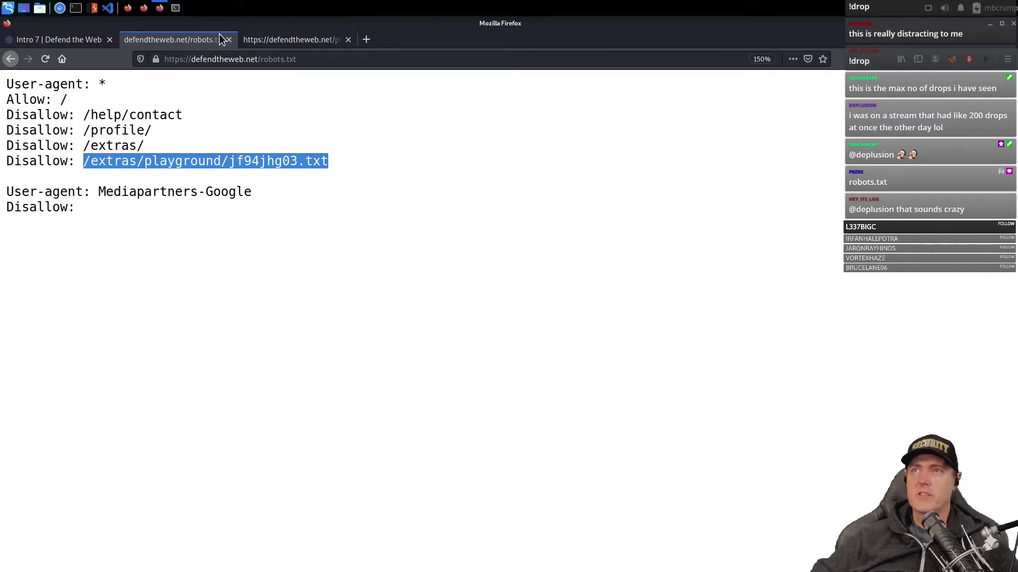
click(326, 39)
click(301, 59)
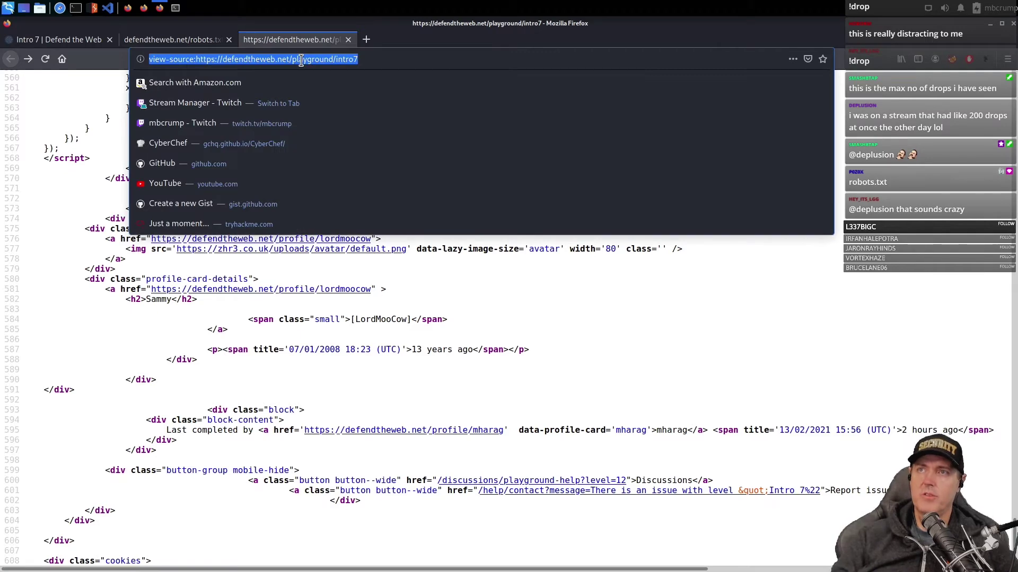
- Load yahoo.com/robots.txt in the new tab
text(yah)
key(BackSpace)
key(BackSpace)
key(BackSpace)
text(ah)
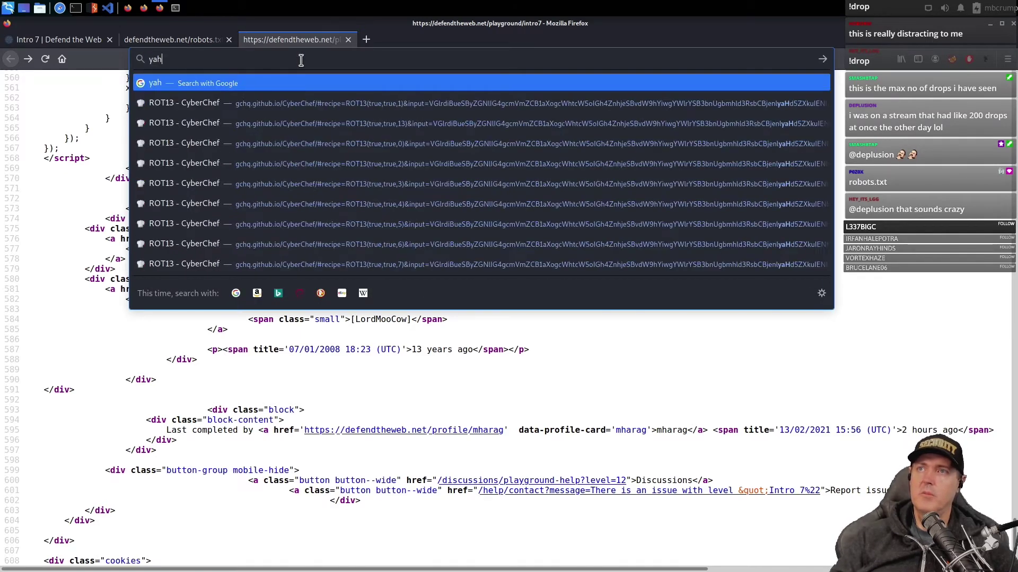
text(oo.com/ro)
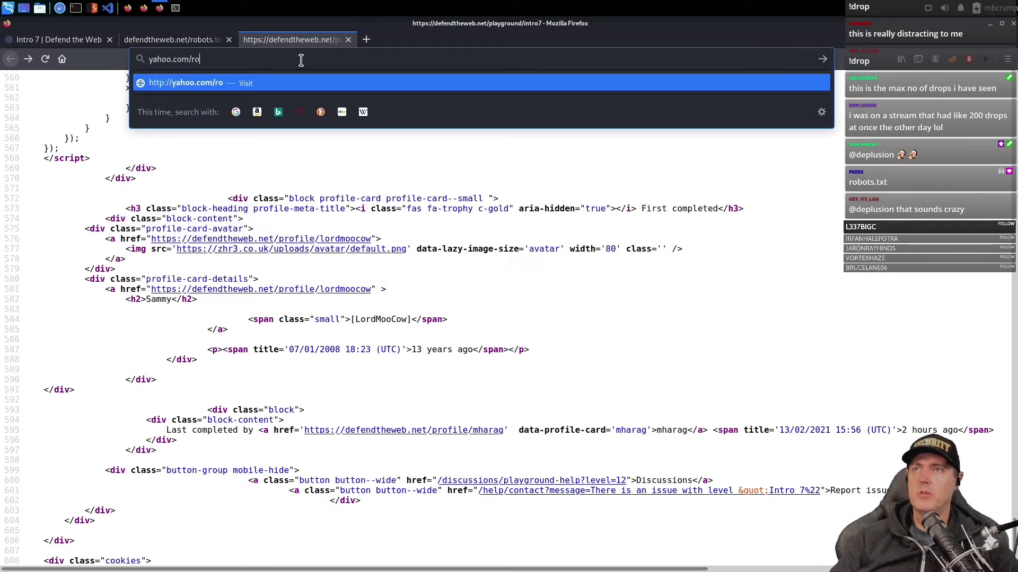
text(bots.txt)
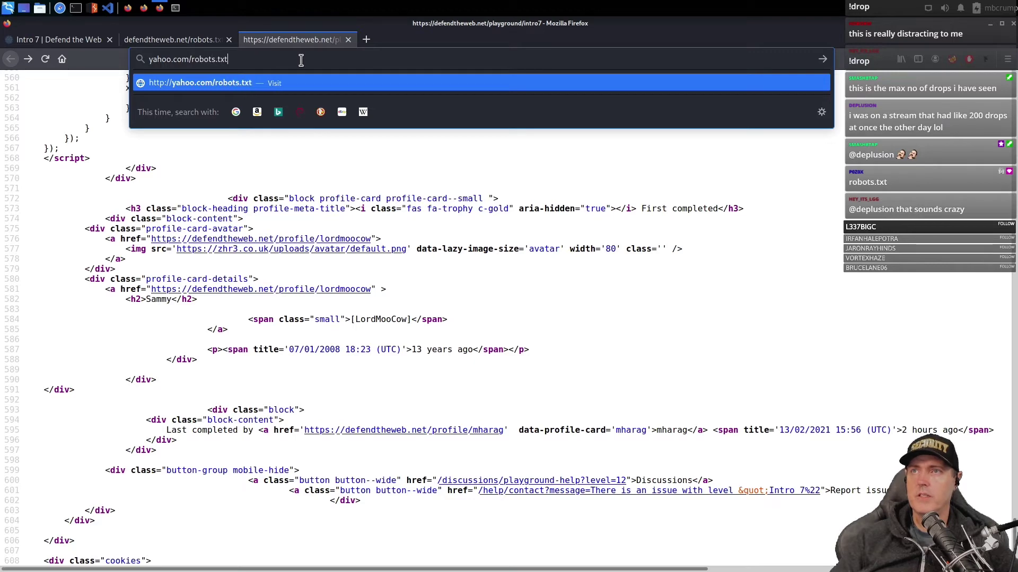
key(Return)
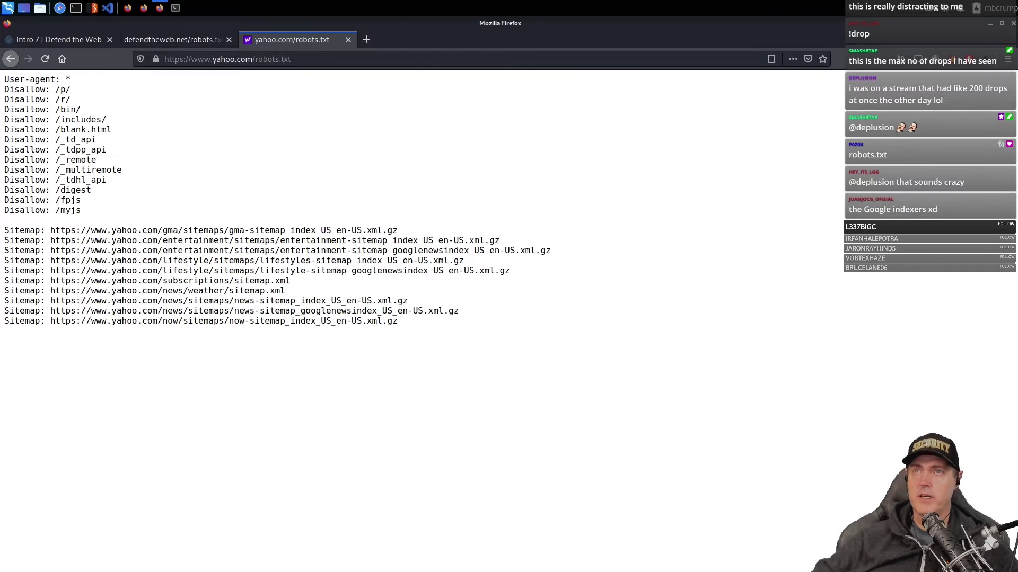
- Highlight Yahoo's Disallow lines from /blank.html to /myjs to compare them
drag(6, 88, 139, 188)
click(93, 208)
click(73, 144)
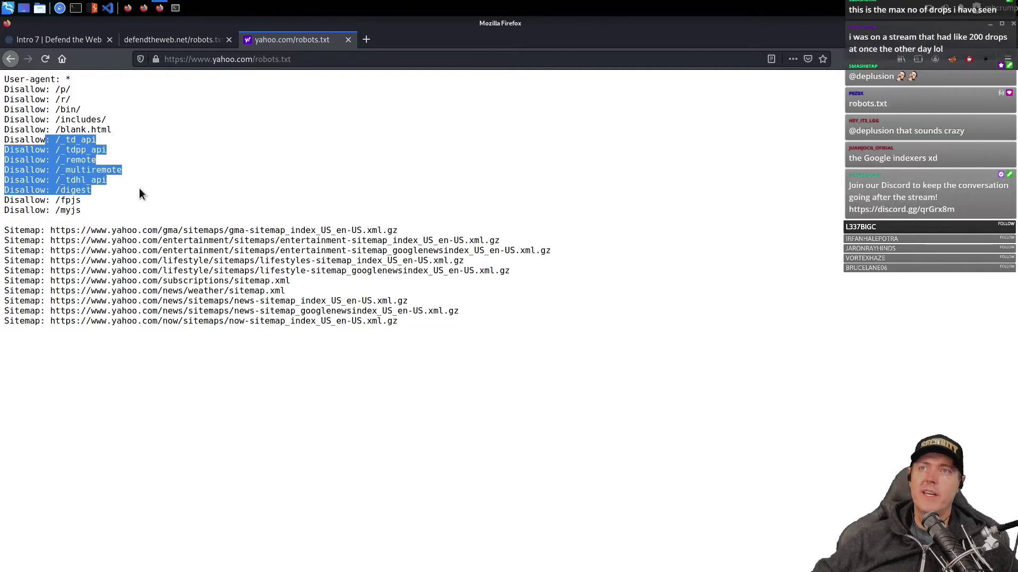
click(94, 215)
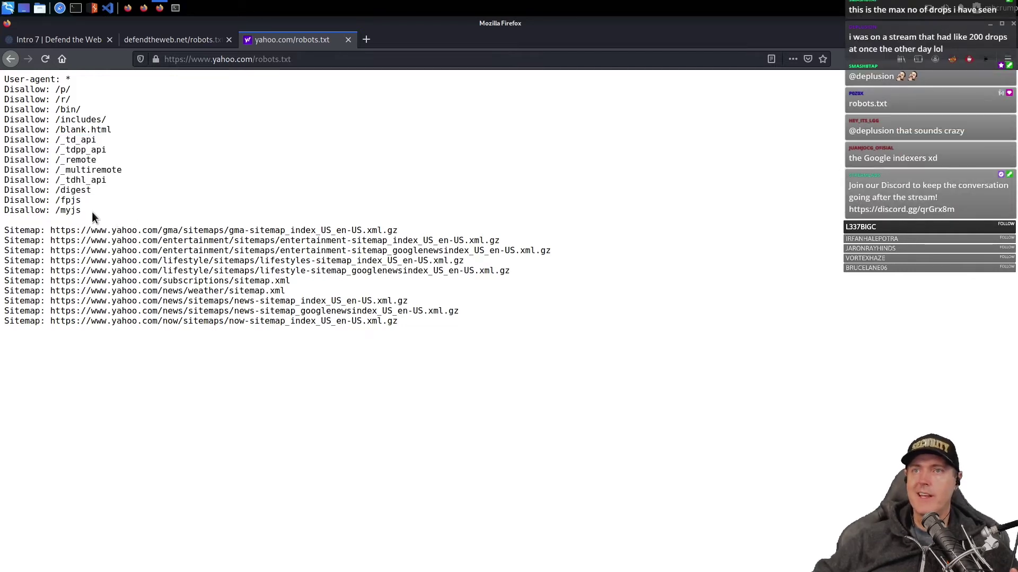
drag(91, 211, 46, 123)
click(51, 129)
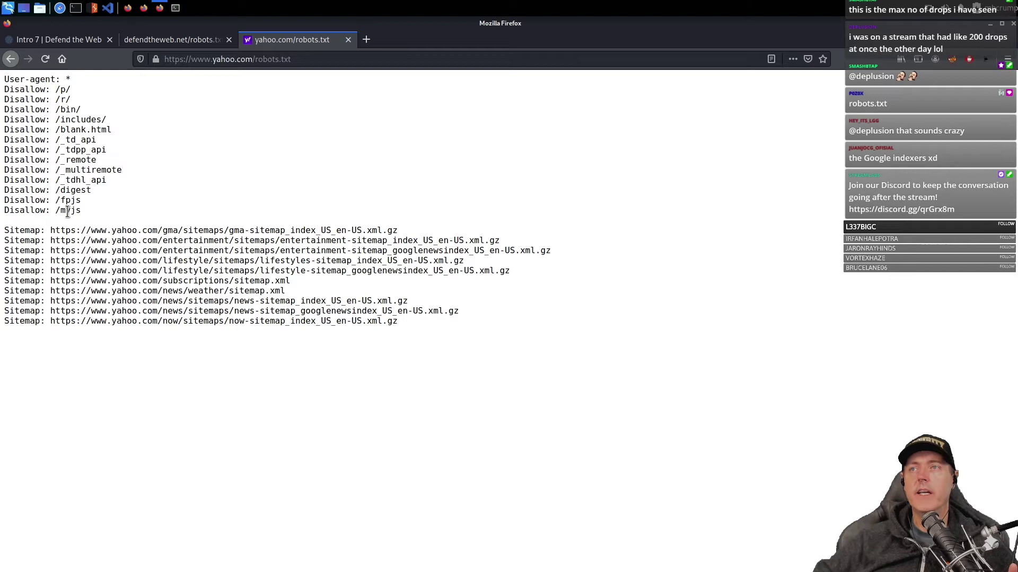
drag(96, 211, 21, 121)
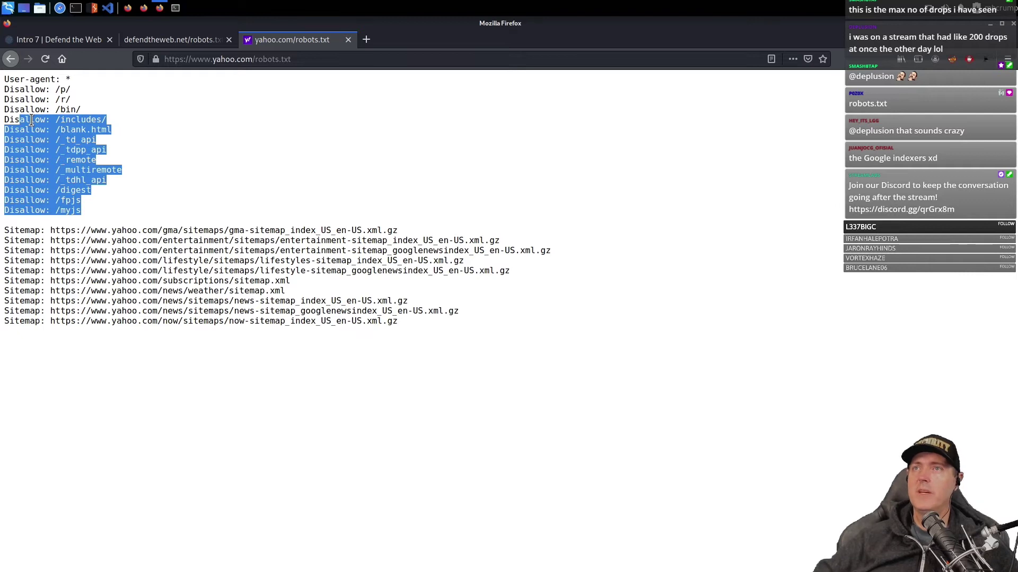
click(91, 172)
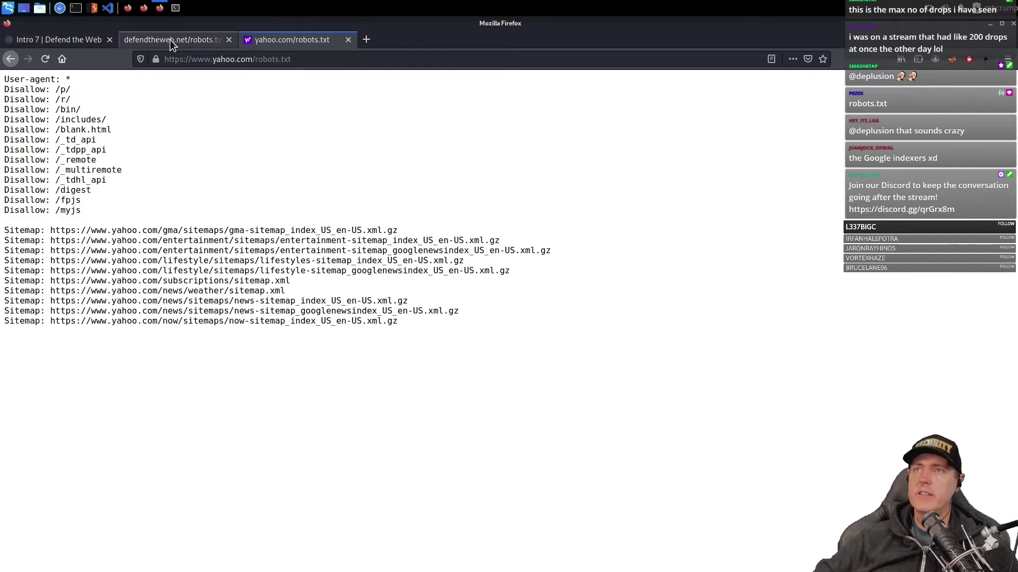
- Copy the hidden path from robots.txt and open /extras/playground/jf94jhg03.txt
click(170, 39)
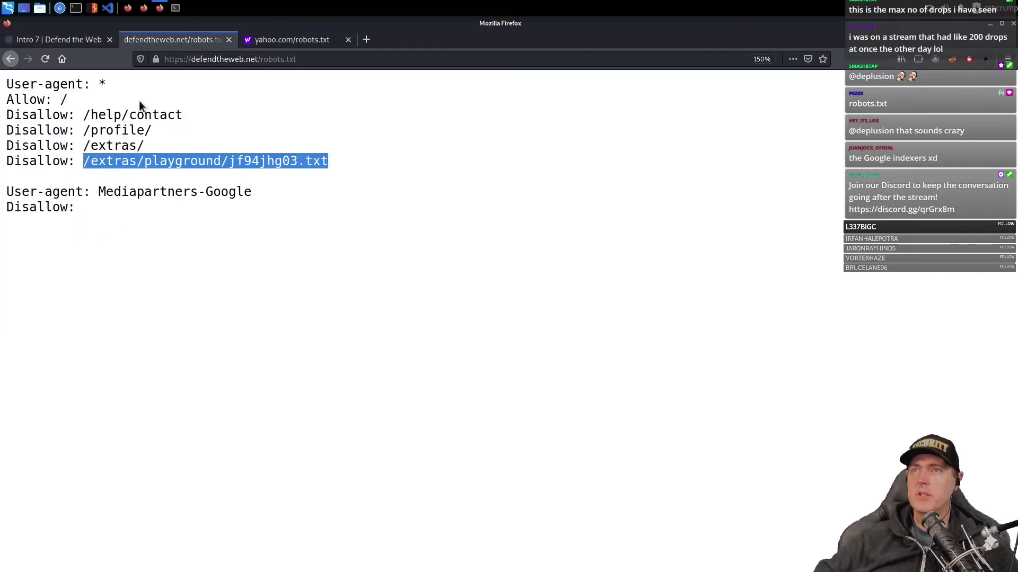
right_click(118, 165)
click(142, 171)
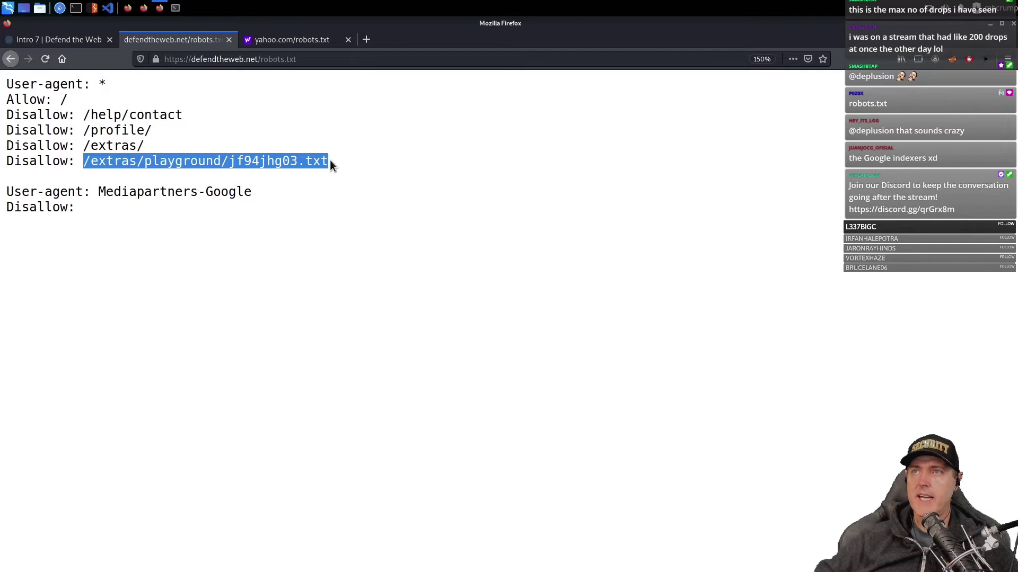
drag(259, 59, 338, 63)
key(ctrl+v)
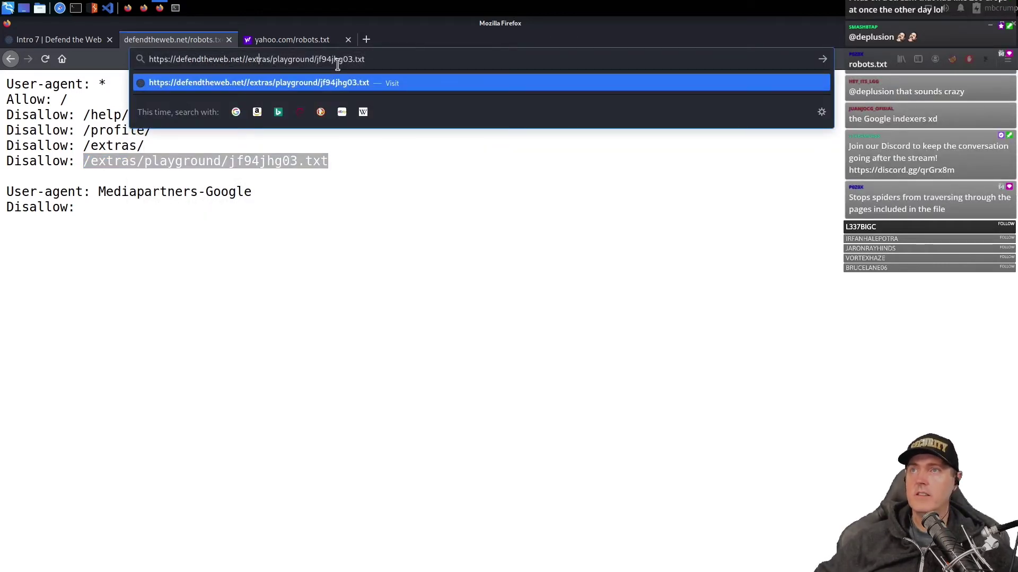
key(Return)
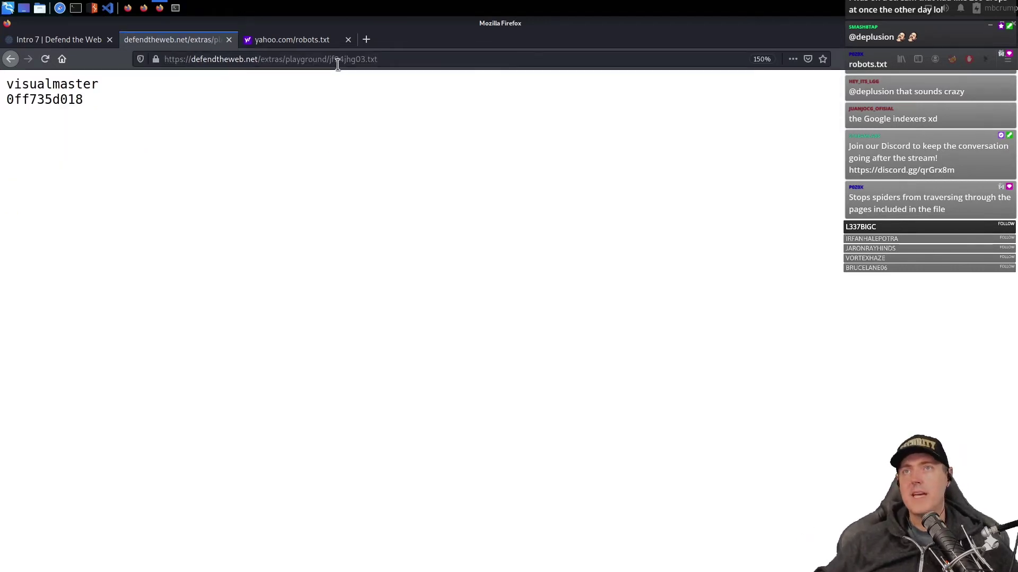
- Log in to Intro 7 with the credentials from jf94jhg03.txt
double_click(61, 99)
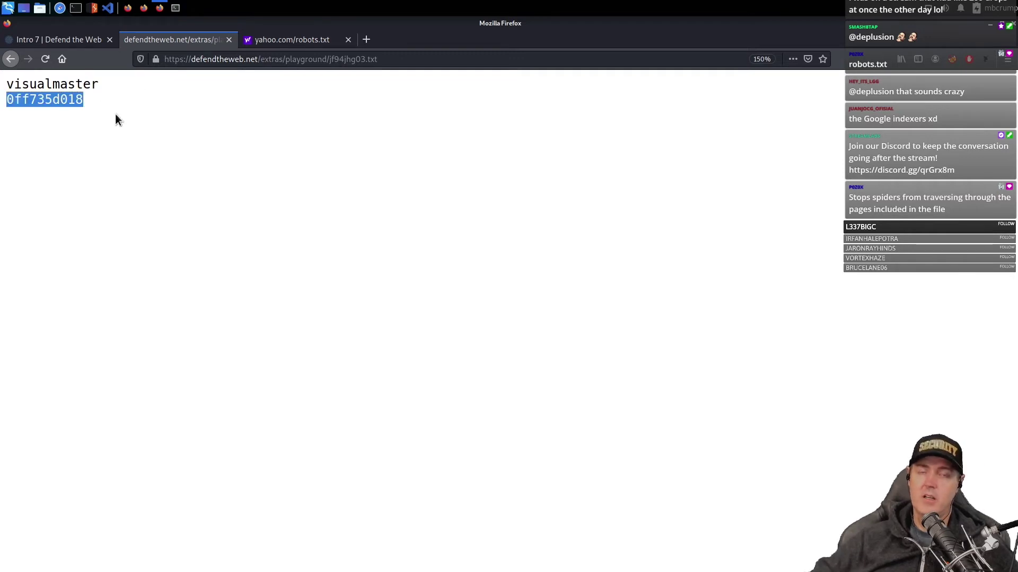
click(66, 41)
click(289, 321)
key(Down)
key(Return)
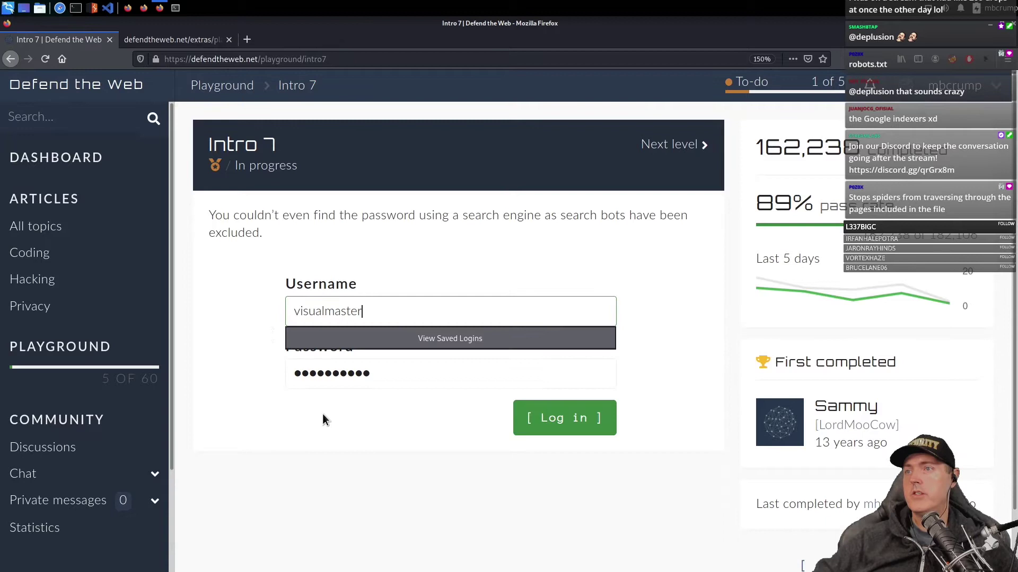
click(583, 422)
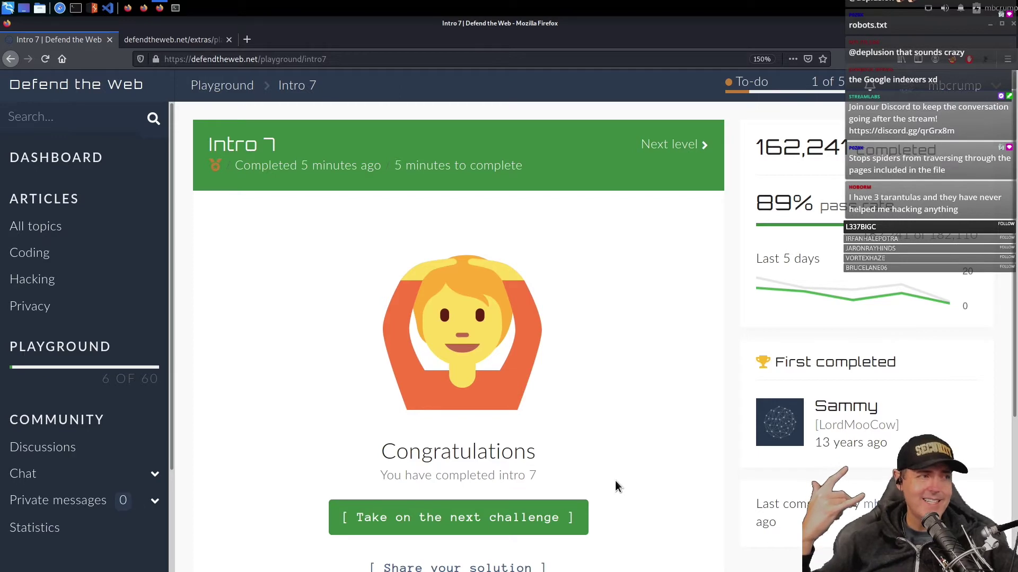
- Move on to Intro 8 and view its page source
click(458, 517)
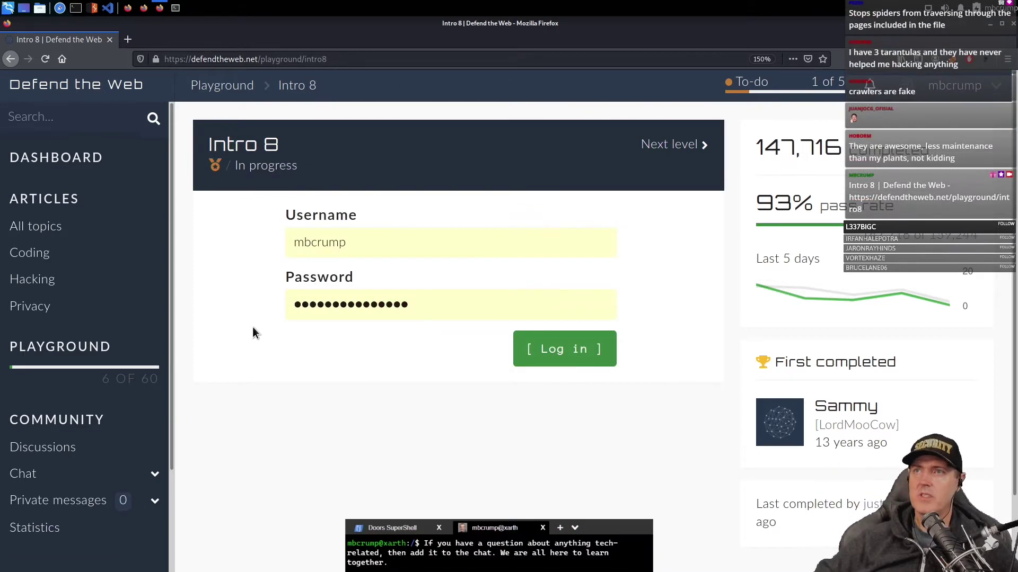
right_click(230, 301)
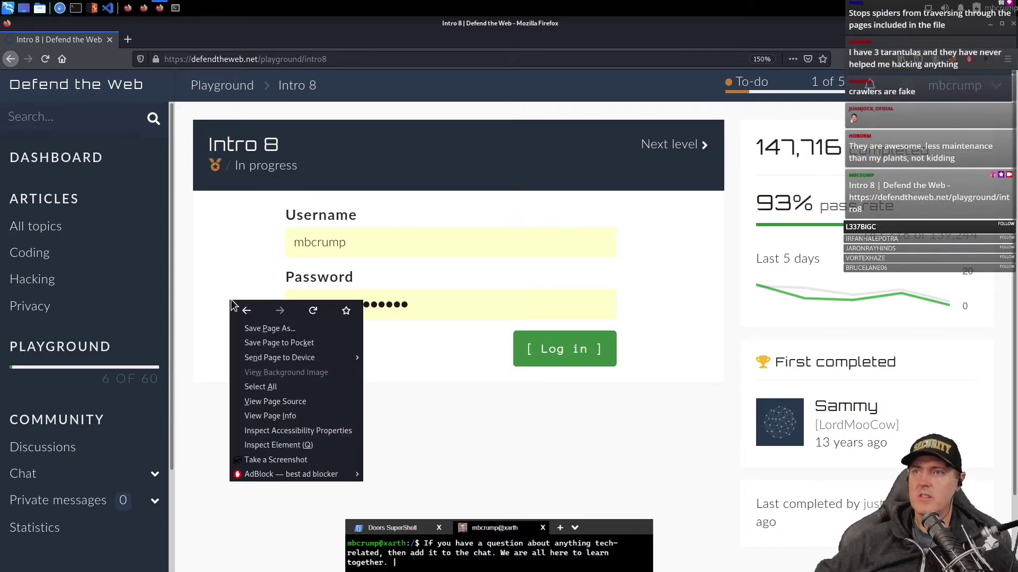
click(269, 403)
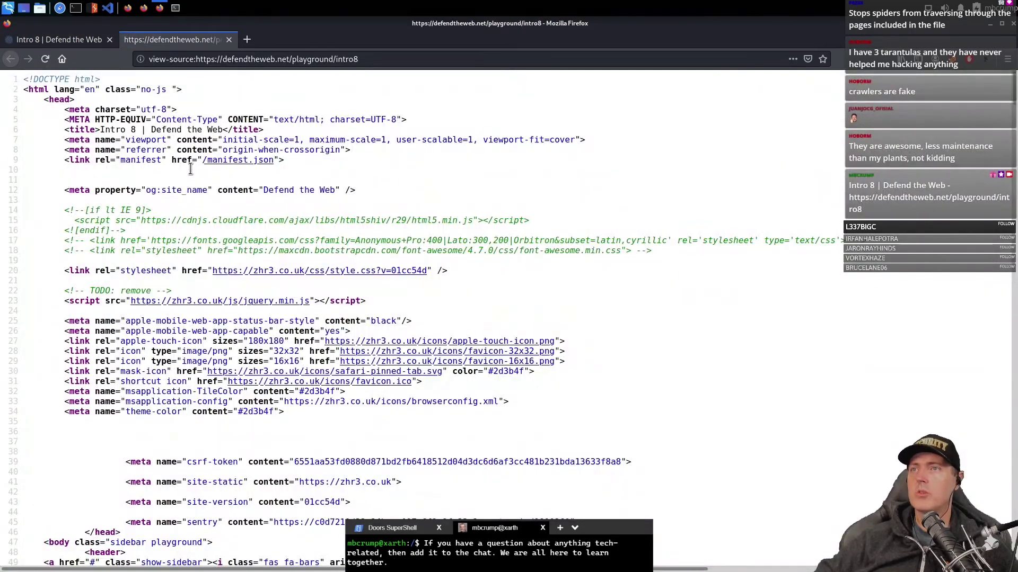
- Locate the hidden file field and its ../../extras/playground/48w3756.txt path in the source
scroll(481, 192, down, 20)
scroll(383, 442, up, 4)
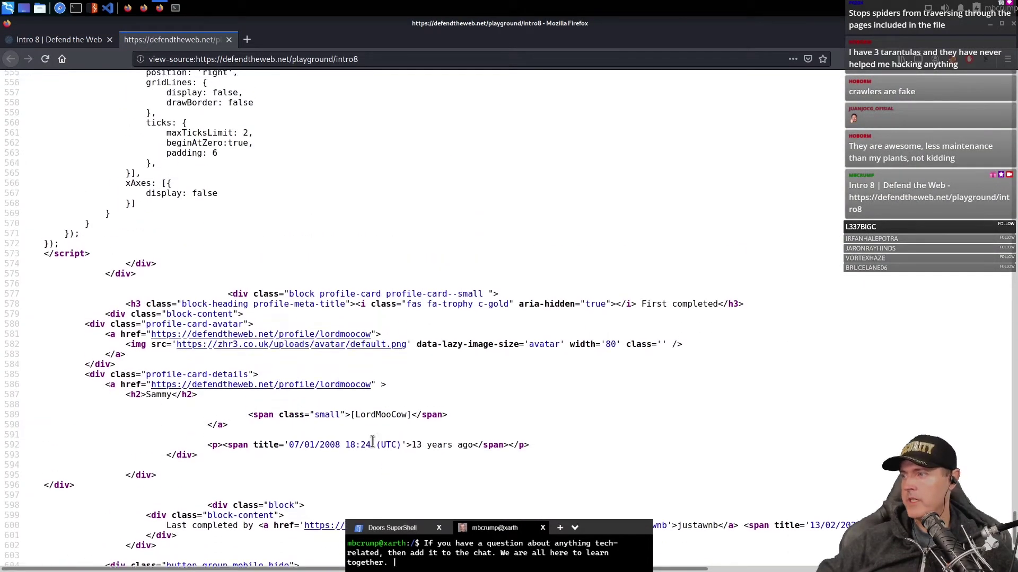
scroll(372, 441, up, 20)
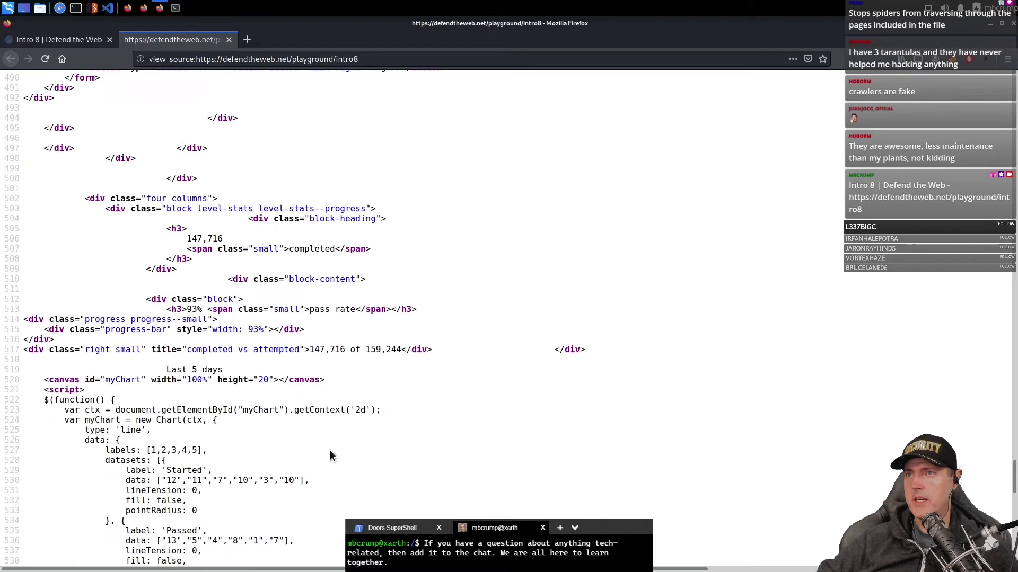
scroll(330, 451, up, 11)
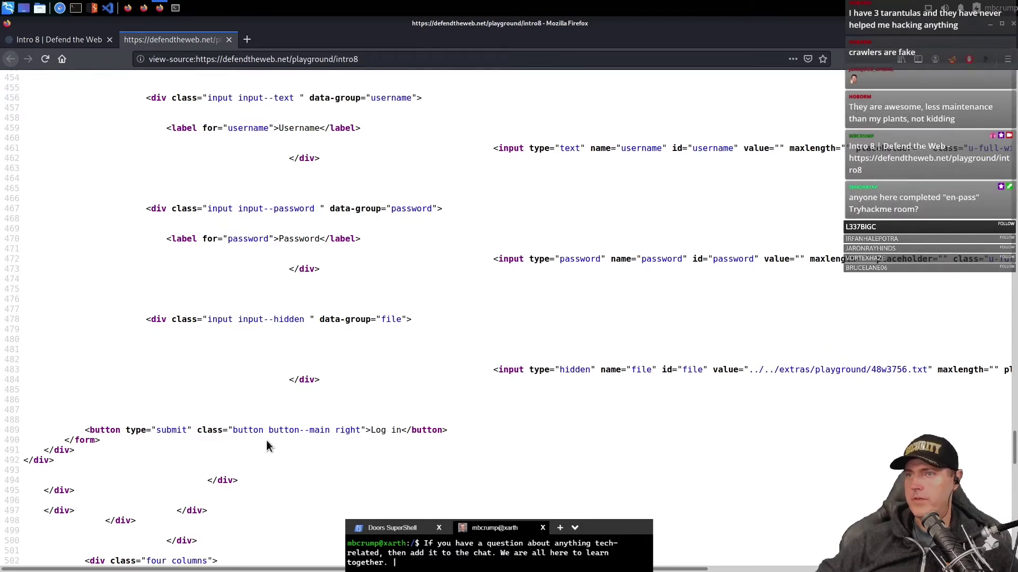
drag(186, 339, 370, 319)
click(341, 320)
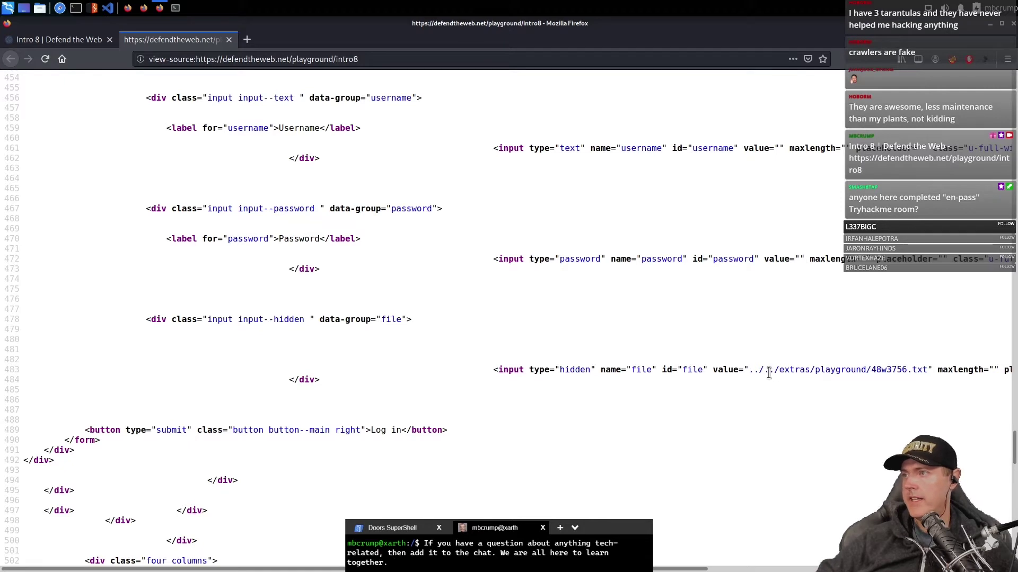
drag(768, 373, 806, 373)
click(842, 375)
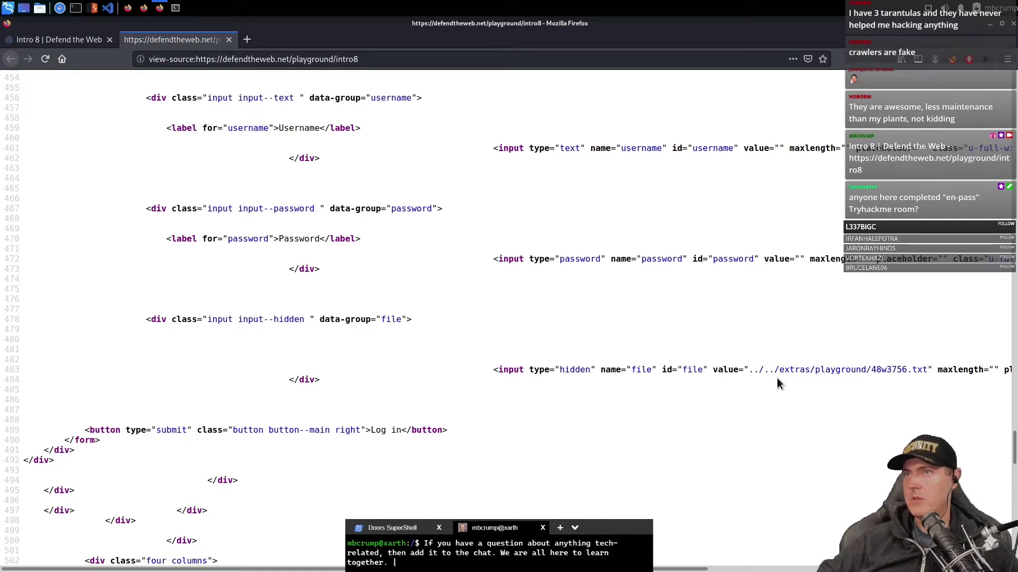
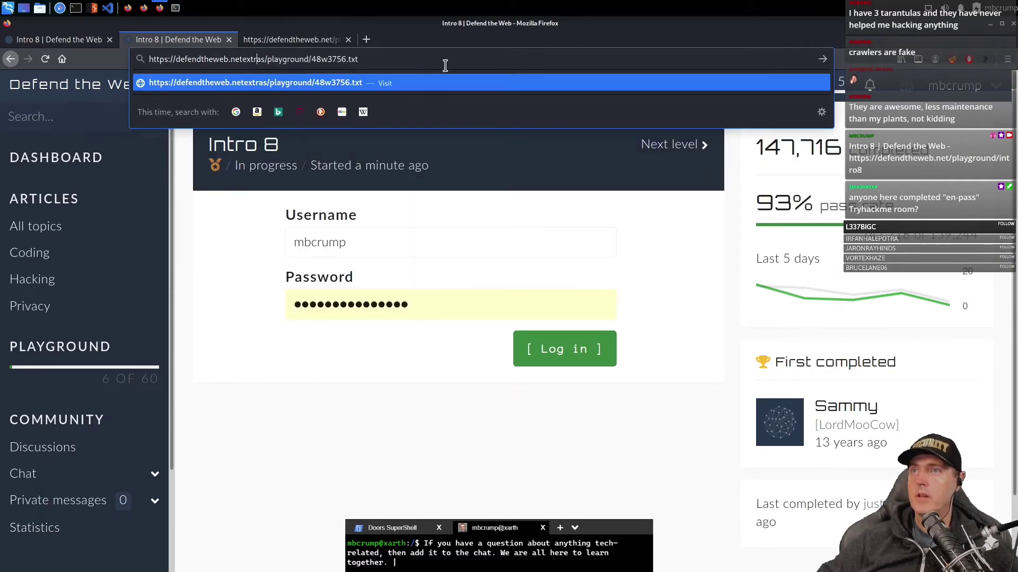
- Load the hidden file extras/playground/48w3756.txt, which shows two lines of binary
key(Return)
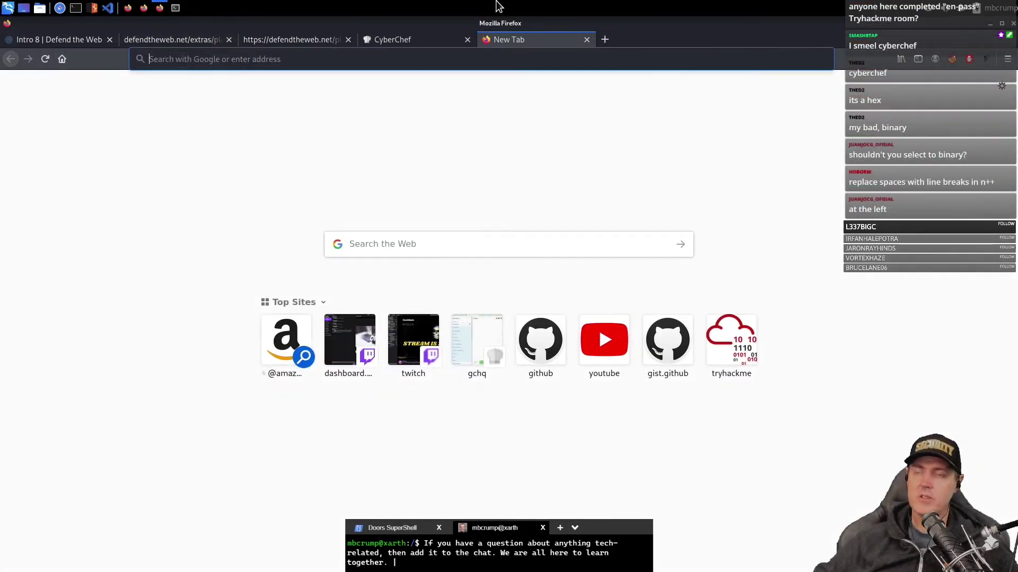
- Search 'binary to text' and decode the first binary line into the username in RapidTables
text(binar)
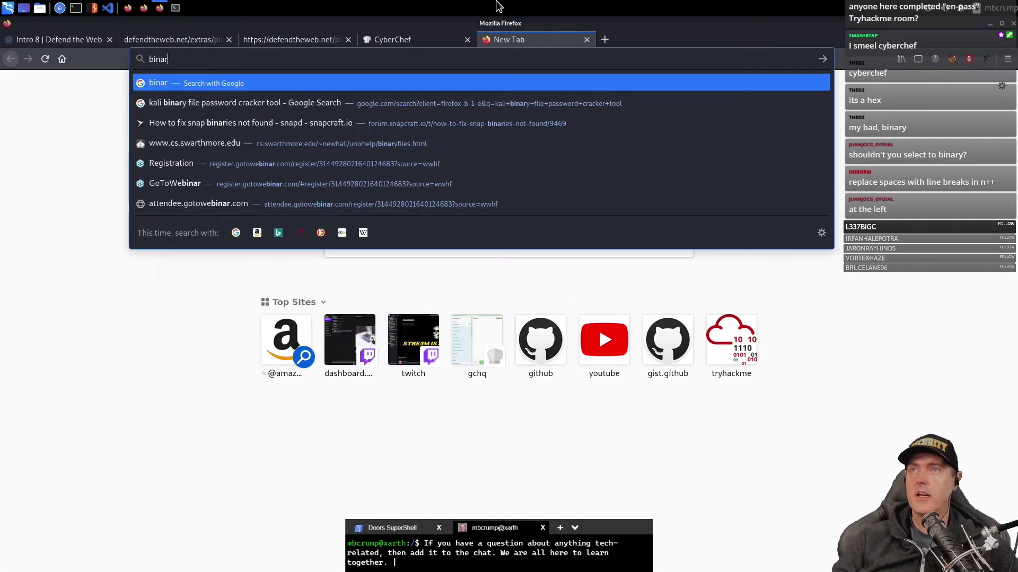
text(y to text)
key(Return)
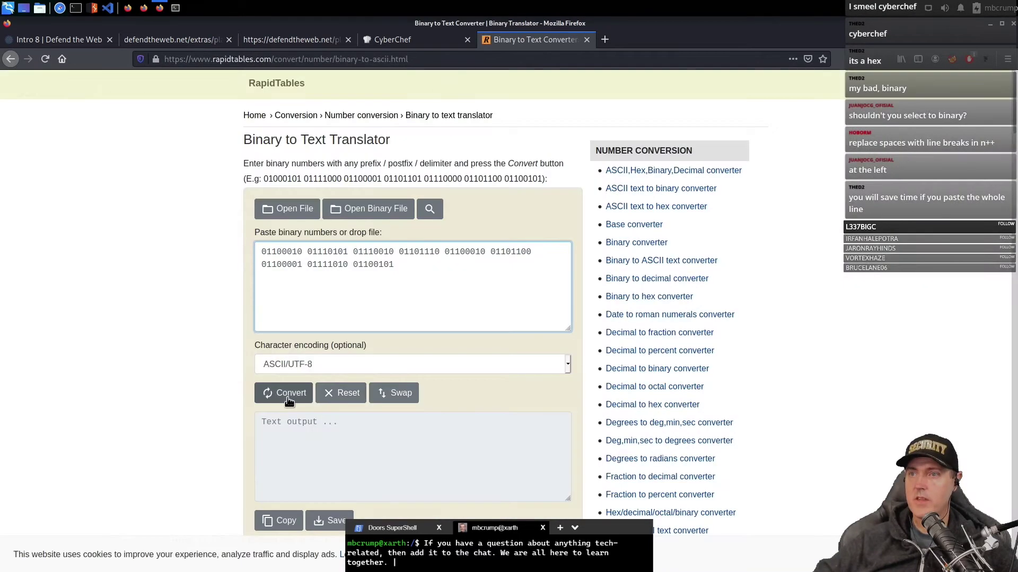
click(289, 397)
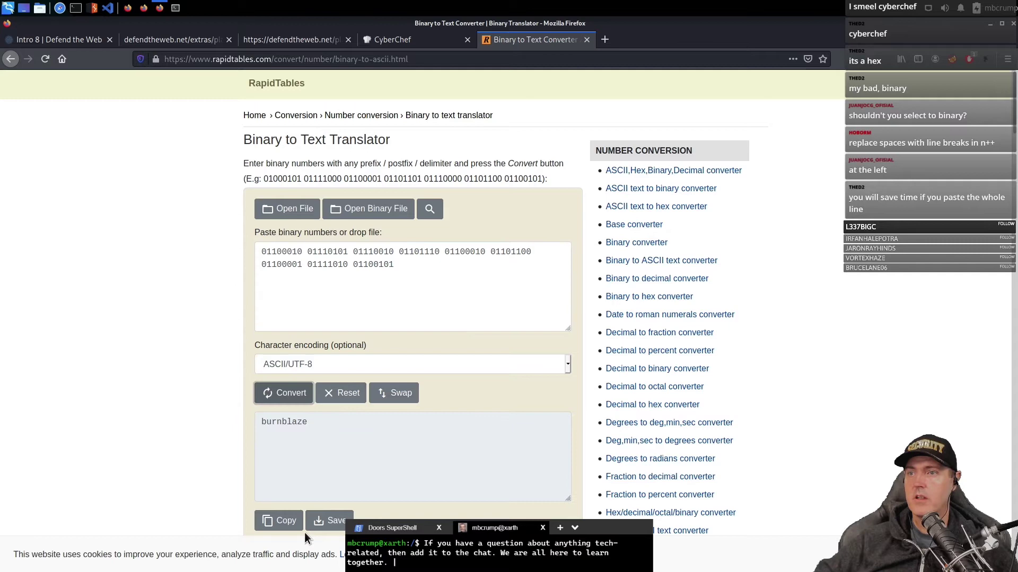
double_click(291, 422)
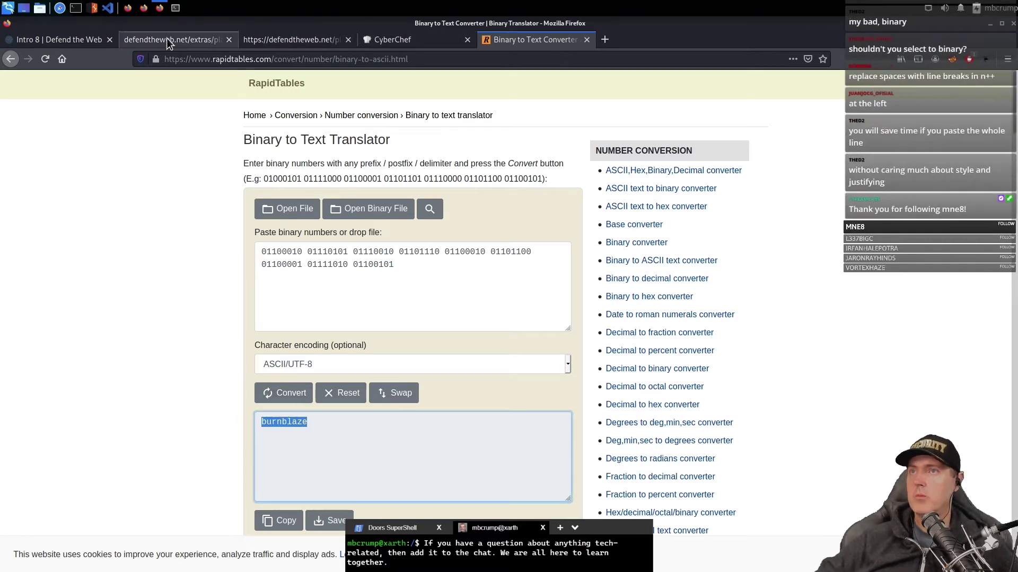
- Decode the second binary line from the file into the password and copy it
click(172, 39)
drag(623, 100, 7, 99)
key(ctrl+c)
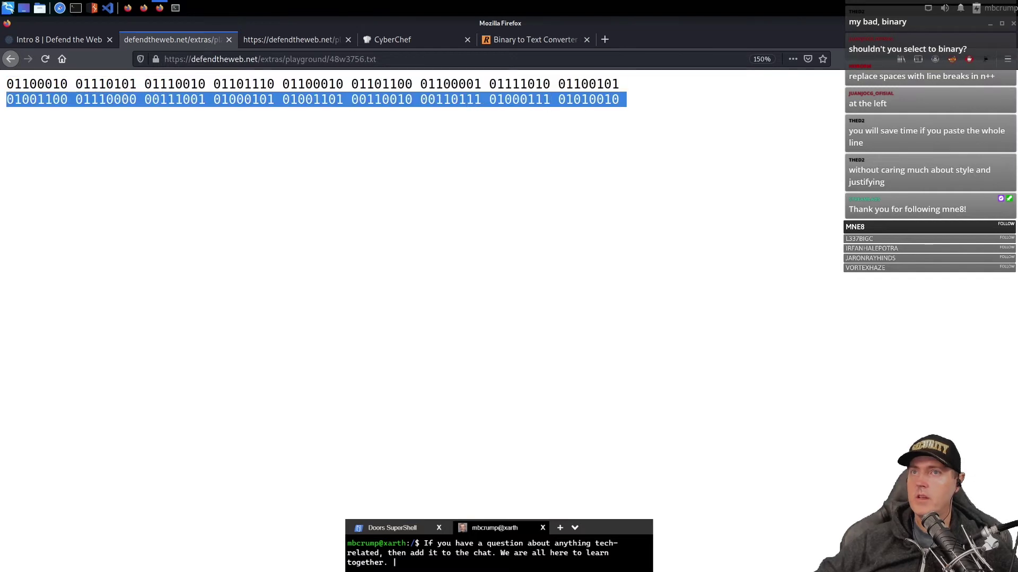
click(533, 39)
key(ctrl+v)
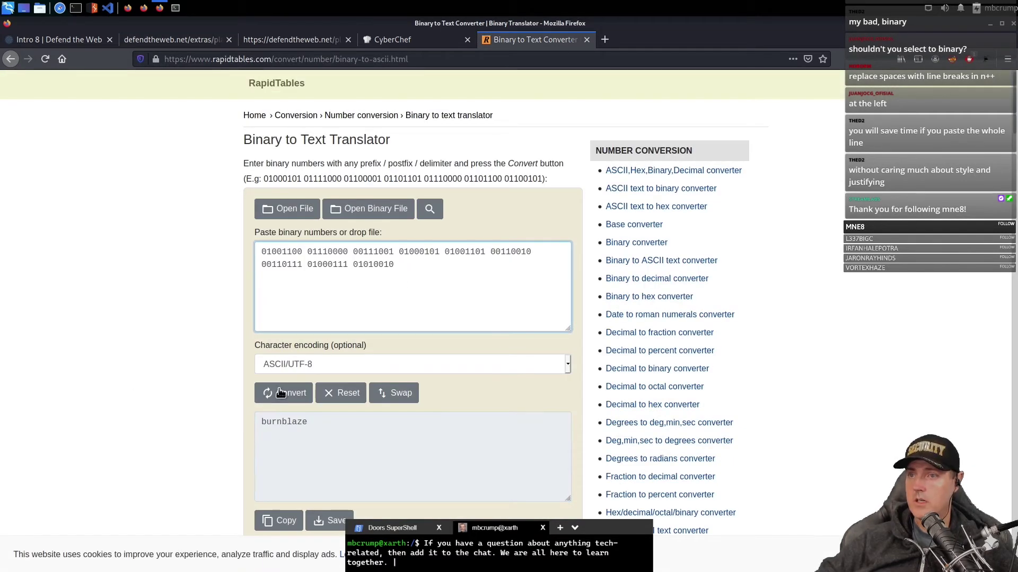
click(283, 393)
double_click(314, 422)
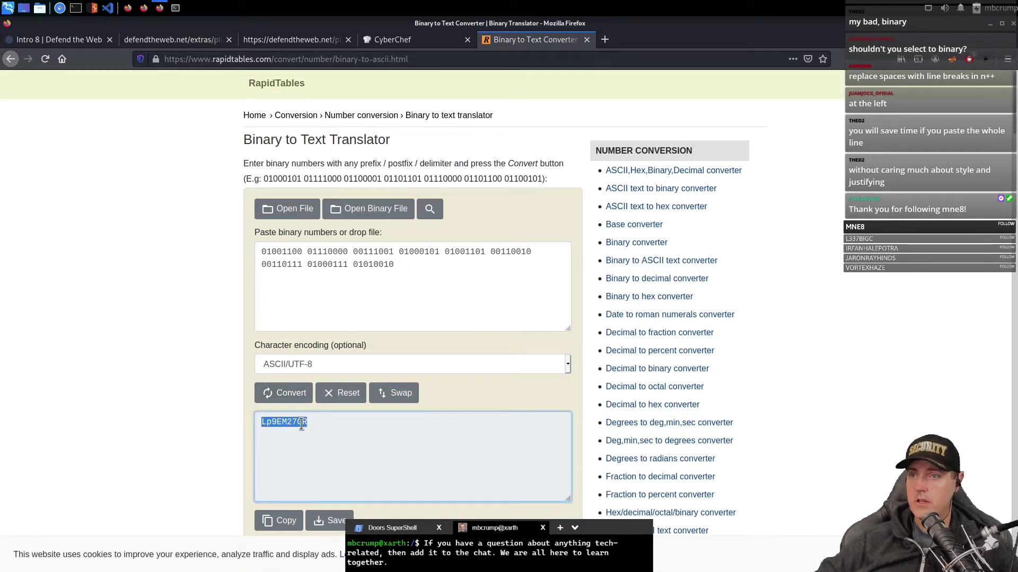
key(ctrl+c)
- Paste the decoded password into the Intro 8 Password field
click(58, 39)
click(282, 305)
key(ctrl+v)
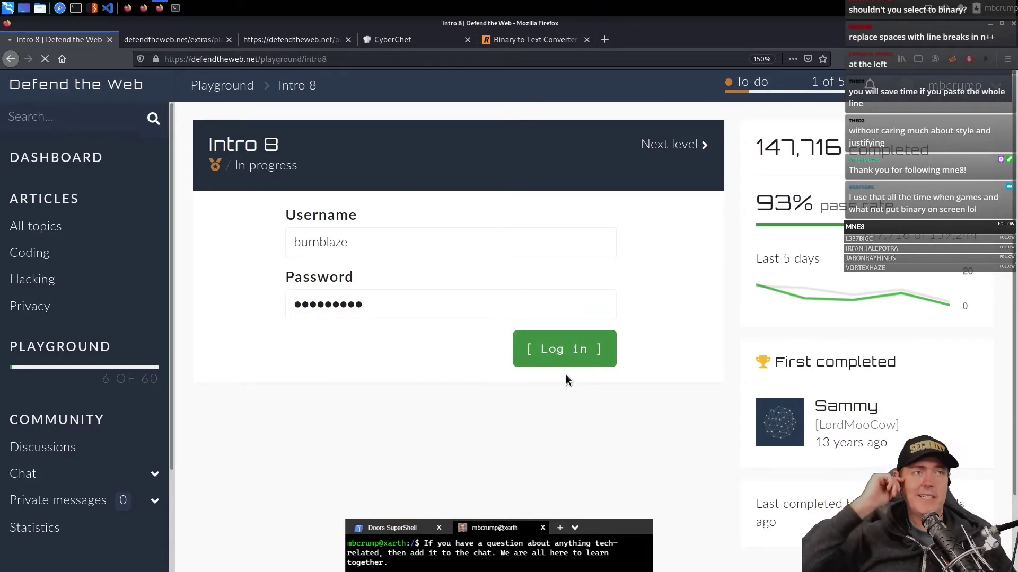
- Log in to Intro 8 with the decoded username and password
click(440, 536)
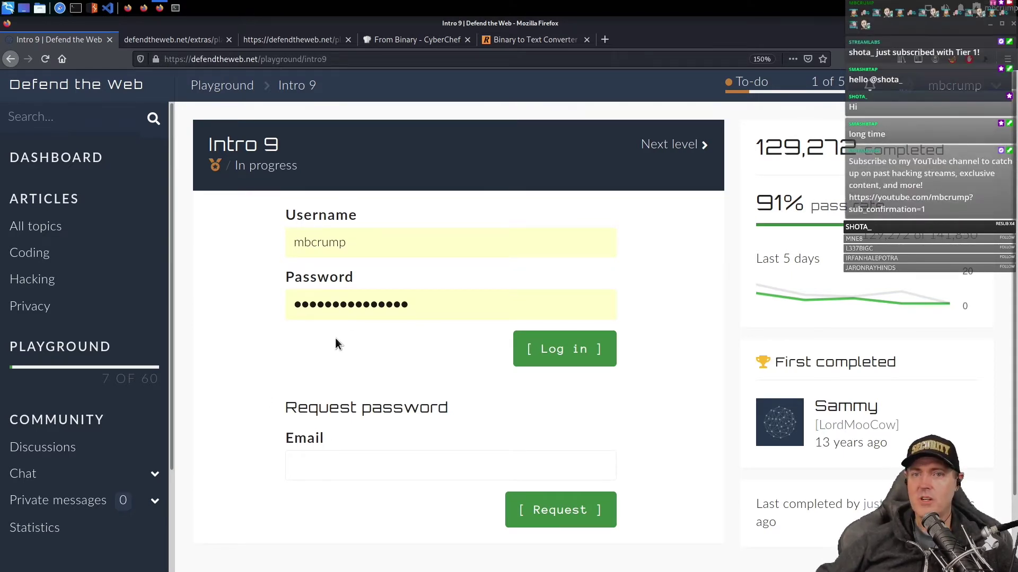
- Copy the hidden email2 admin address from the Intro 9 page source
right_click(235, 305)
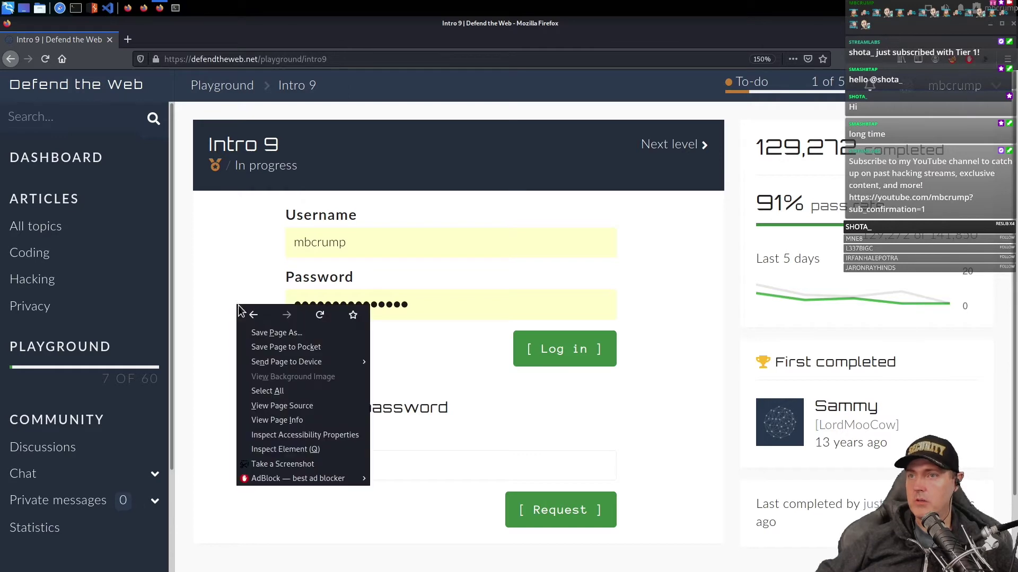
click(275, 405)
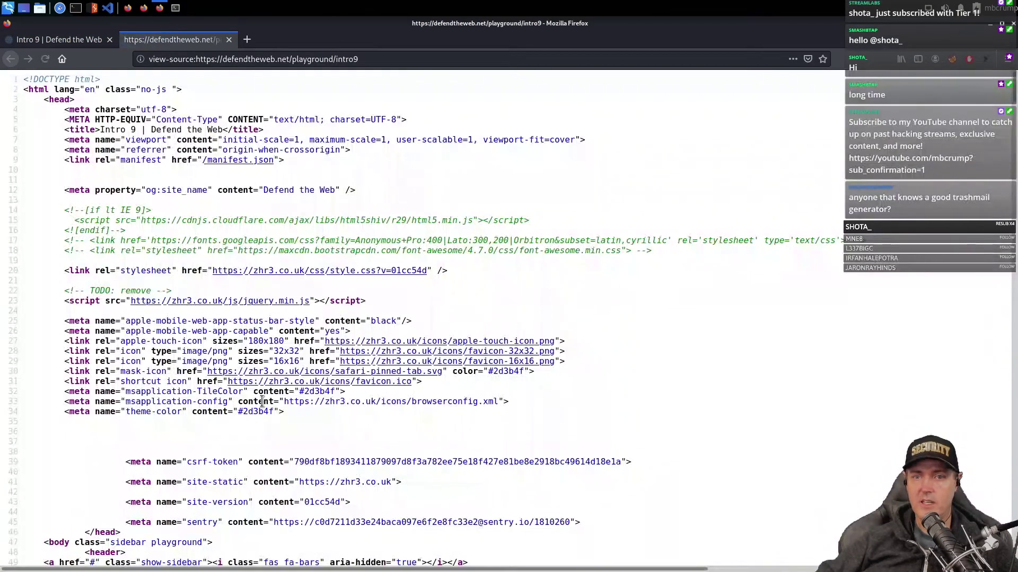
scroll(403, 318, down, 15)
drag(583, 570, 632, 570)
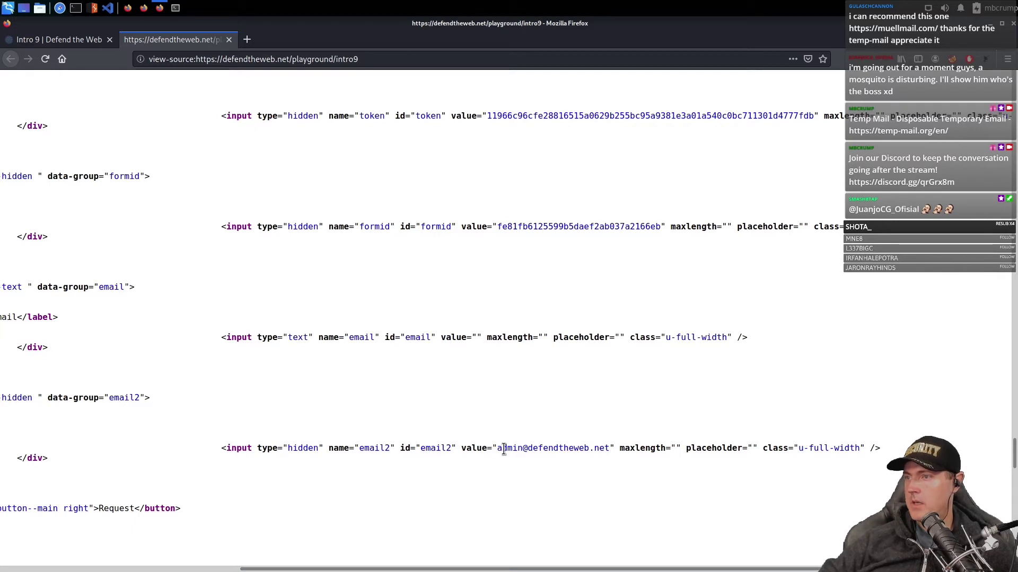
drag(498, 449, 601, 451)
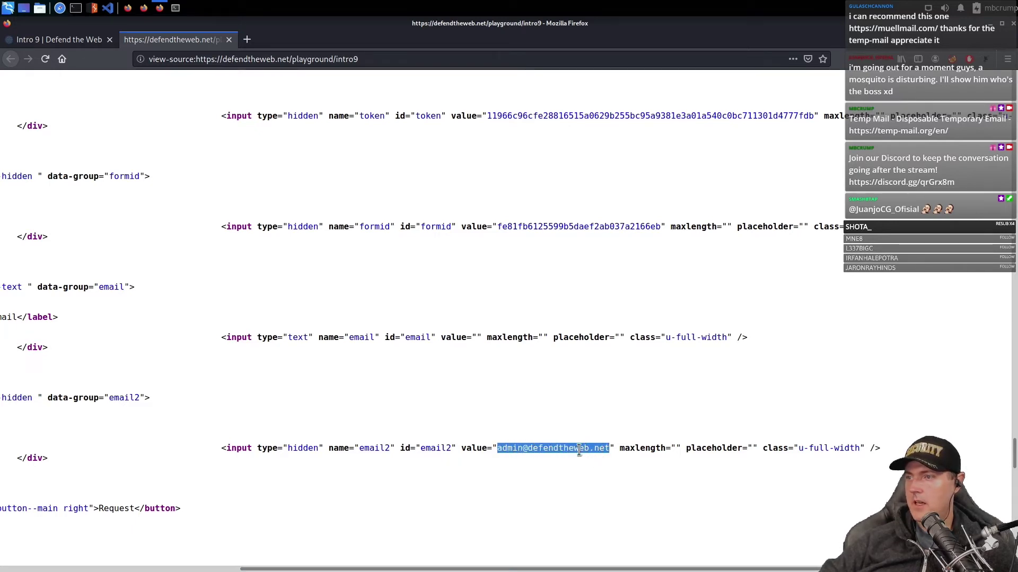
right_click(579, 449)
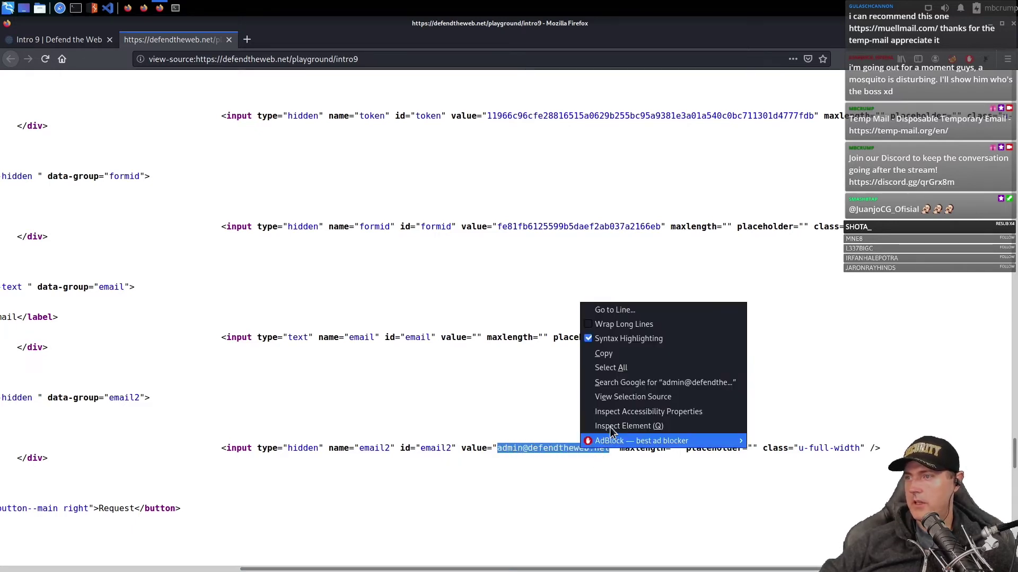
click(612, 354)
drag(449, 448, 593, 459)
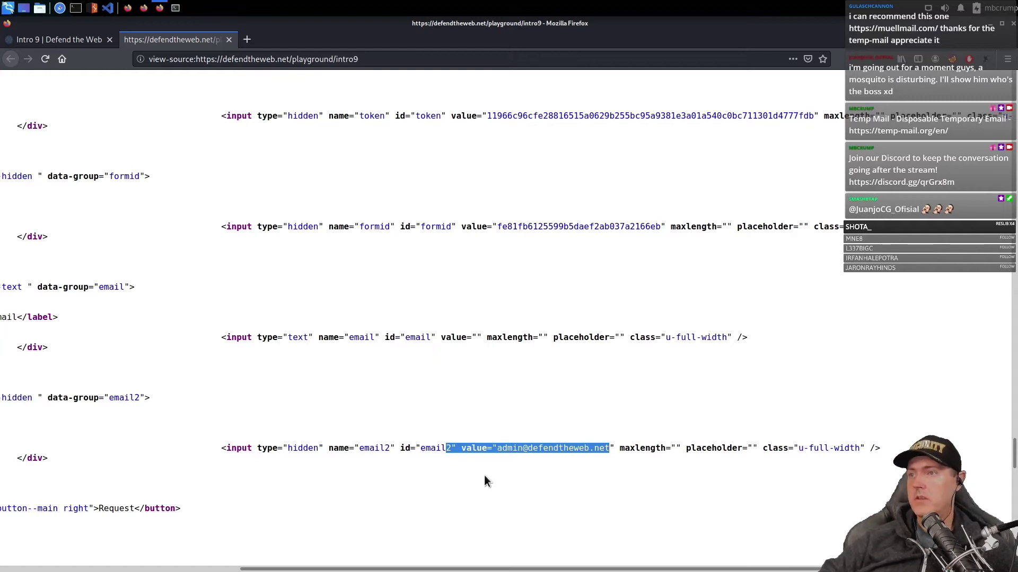
- Request Intro 9 login details for the admin e-mail, then inspect the email2 field
click(68, 37)
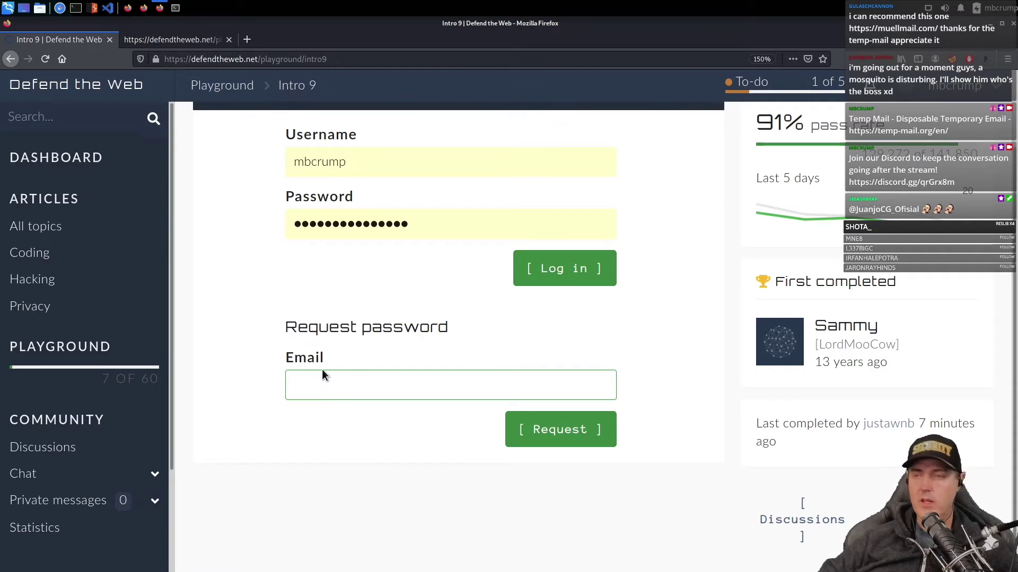
key(ctrl+v)
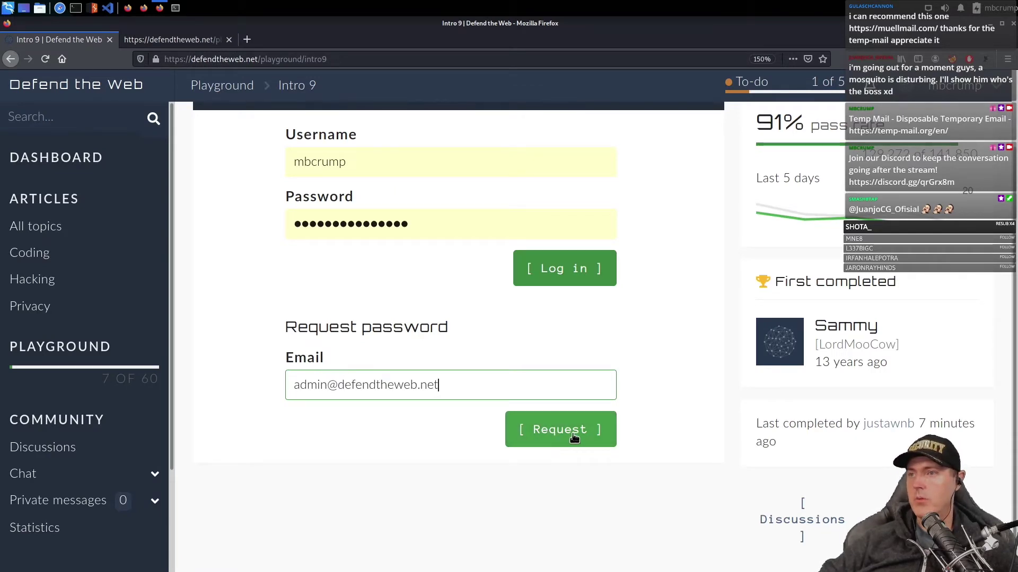
click(574, 437)
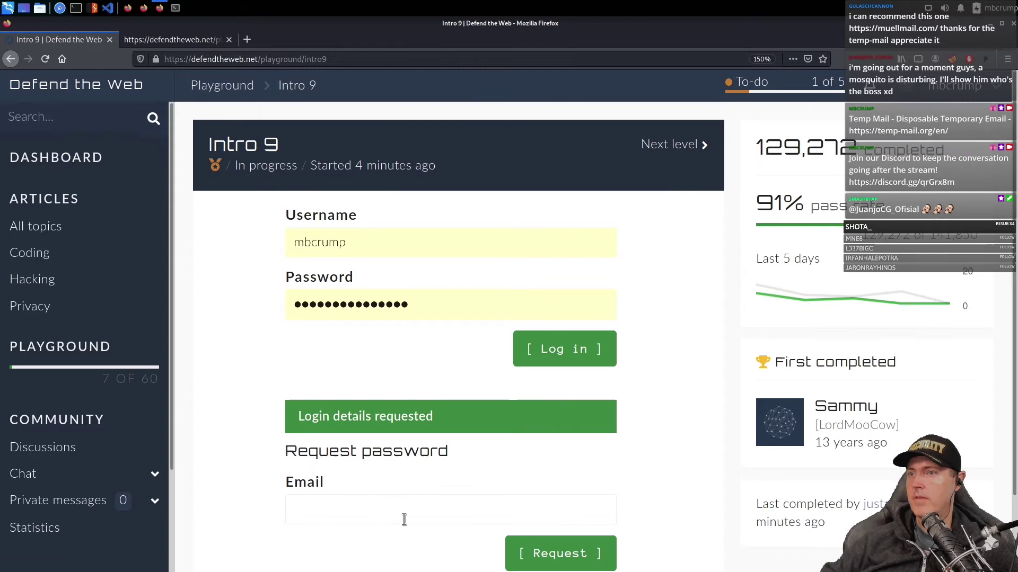
key(ctrl+shift+i)
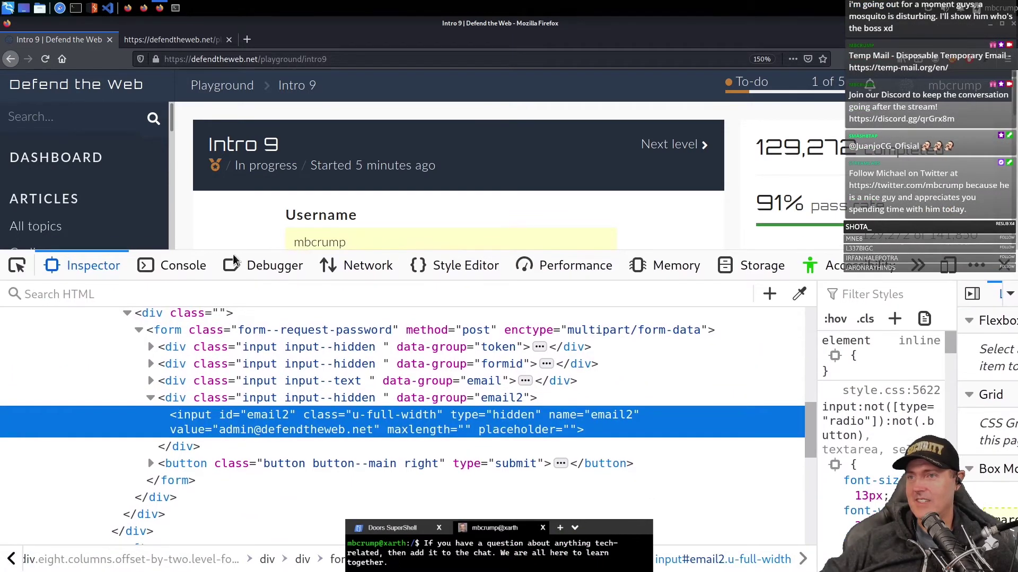
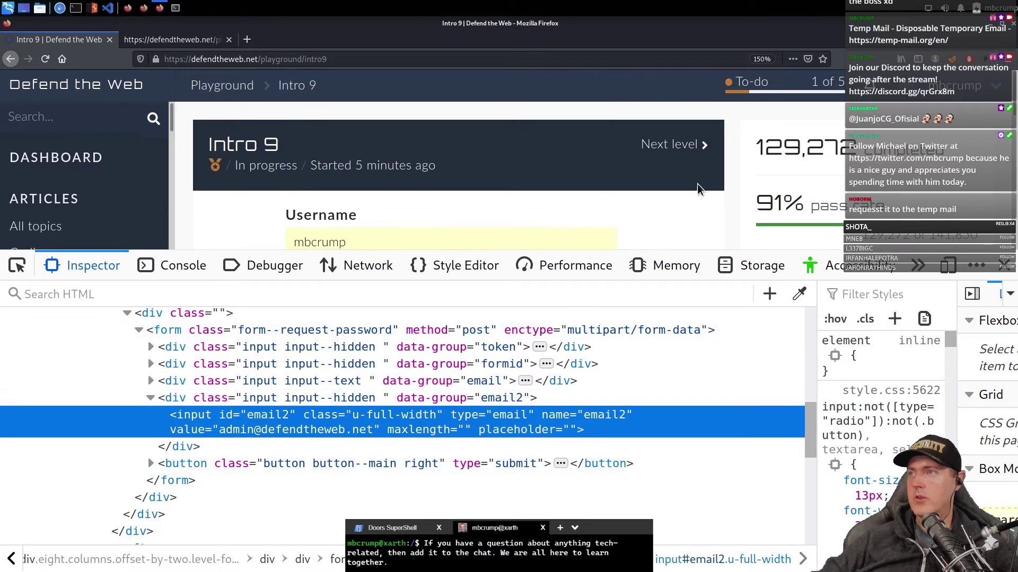
- In the Email section, type your own e-mail address into the email2 input, replacing the admin address
scroll(677, 207, down, 5)
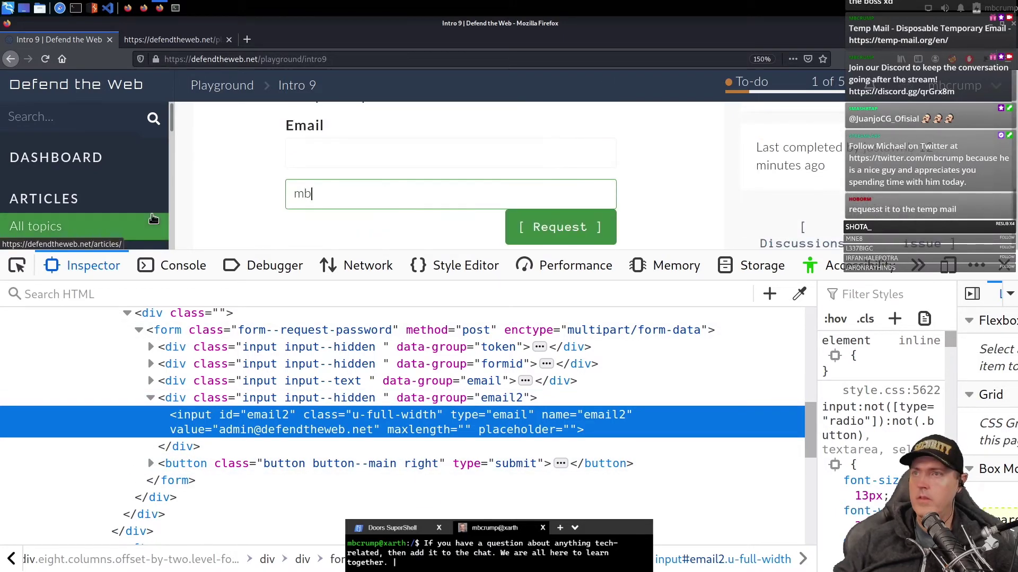
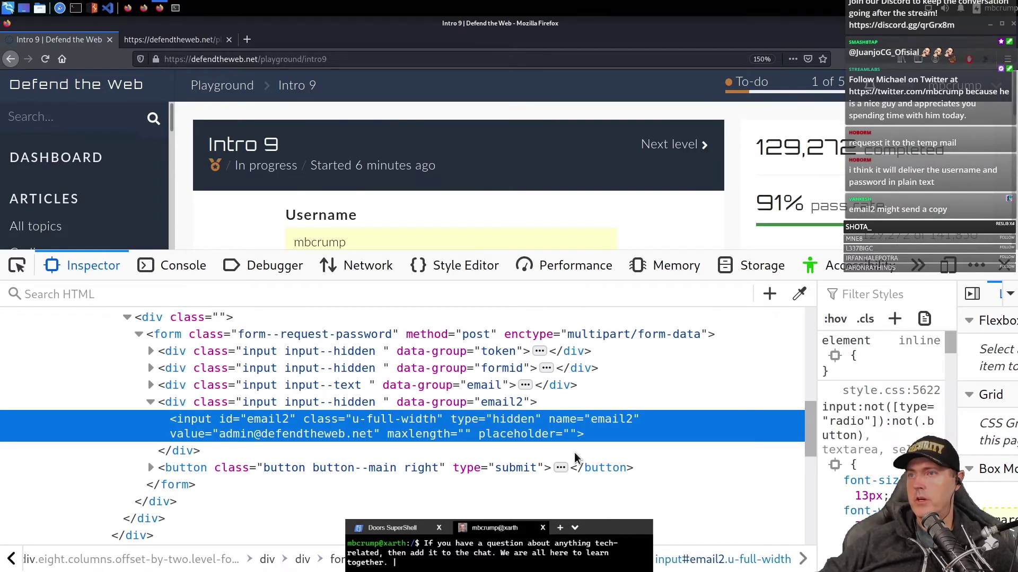
- Copy the requested username from the Intro 9 message into the login form's username field
drag(209, 250, 207, 494)
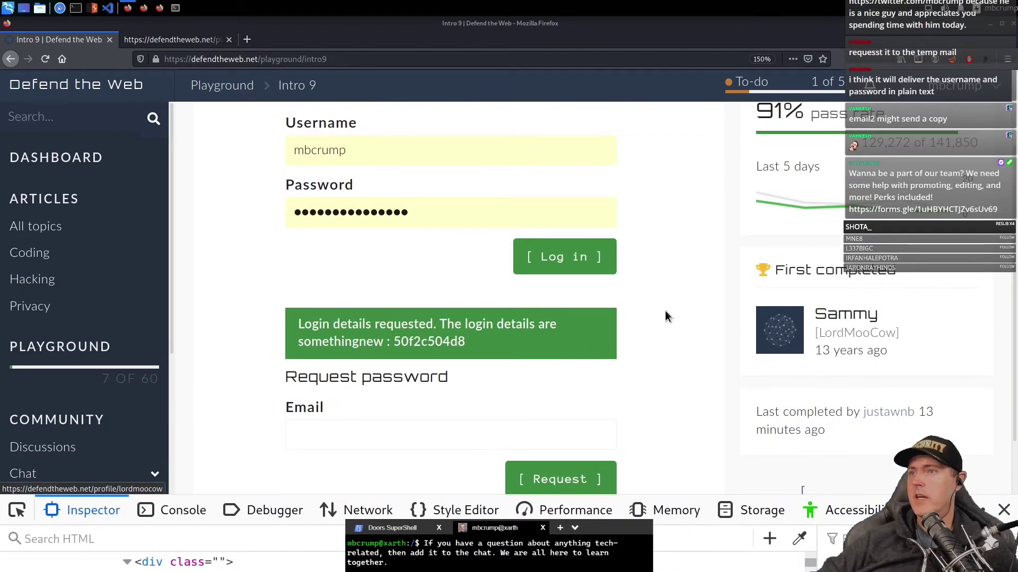
double_click(378, 343)
key(ctrl+c)
scroll(441, 367, up, 2)
drag(350, 242, 219, 226)
key(ctrl+v)
click(251, 255)
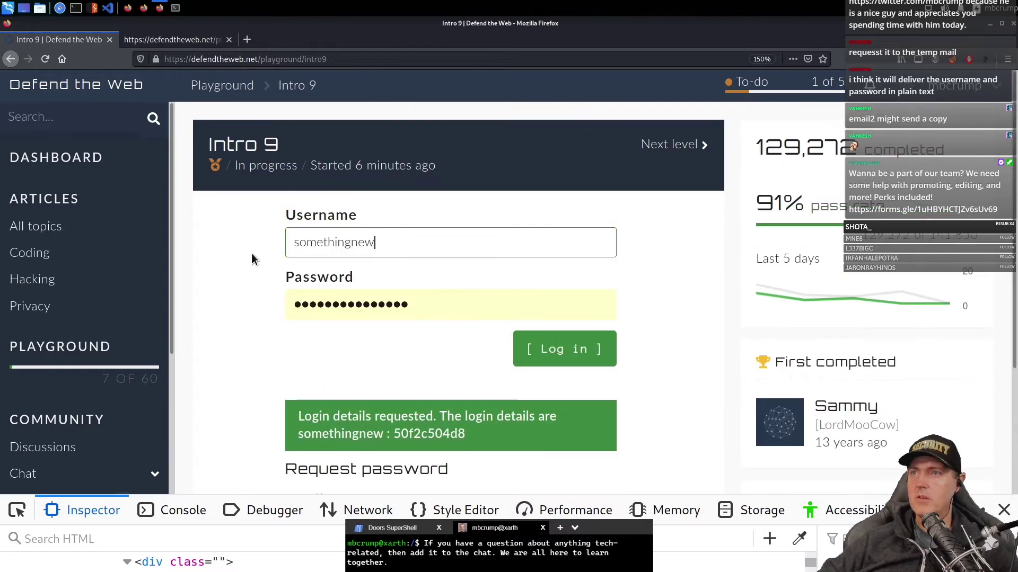
scroll(249, 267, down, 3)
- Fill in the requested password from the message and submit the Intro 9 login
double_click(419, 296)
key(ctrl+c)
key(shift+Tab)
key(shift+Tab)
key(ctrl+v)
key(Return)
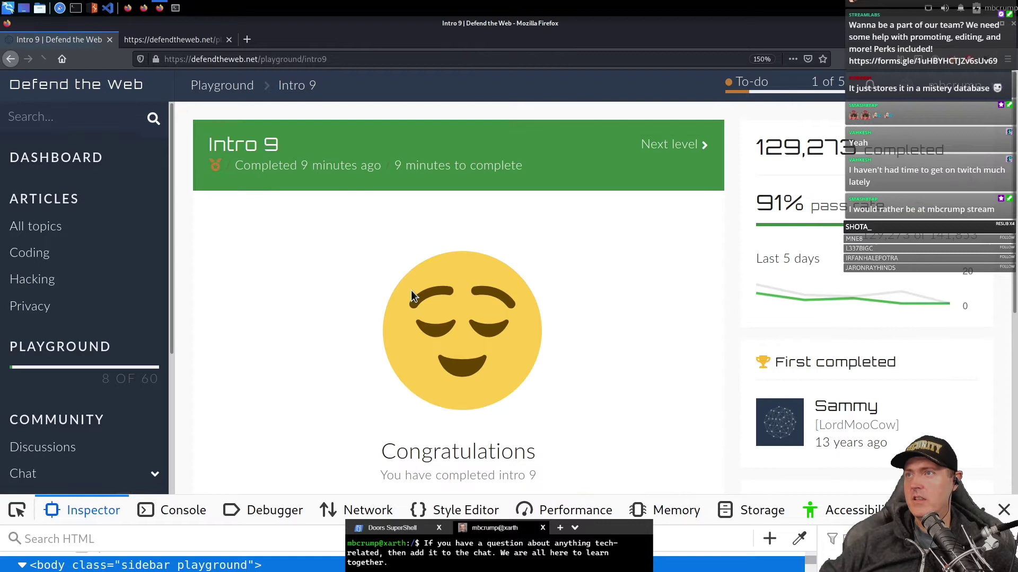
- Start the next challenge, Intro 12, copy its password hash, and open a new browser tab
scroll(431, 383, down, 3)
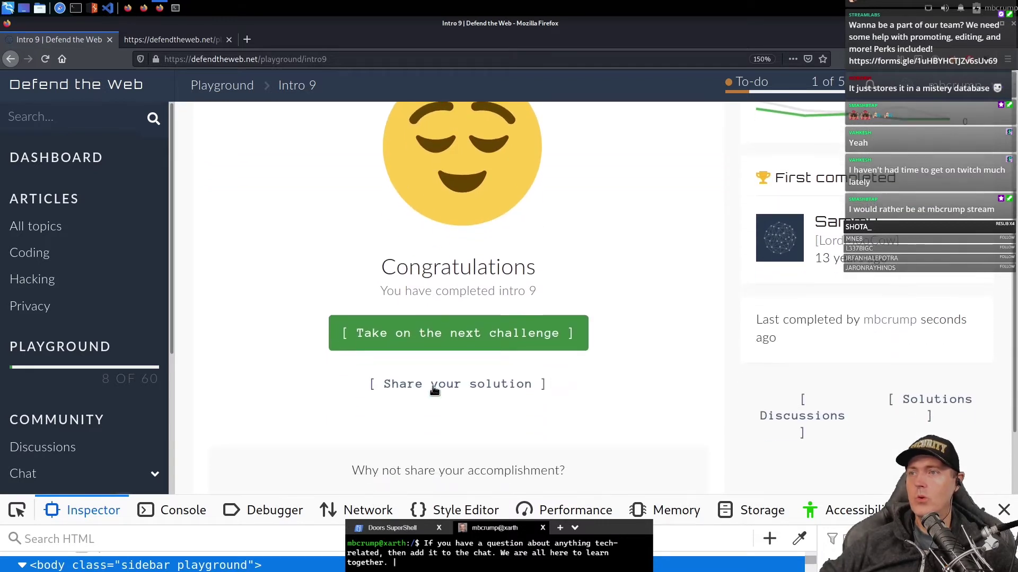
click(440, 337)
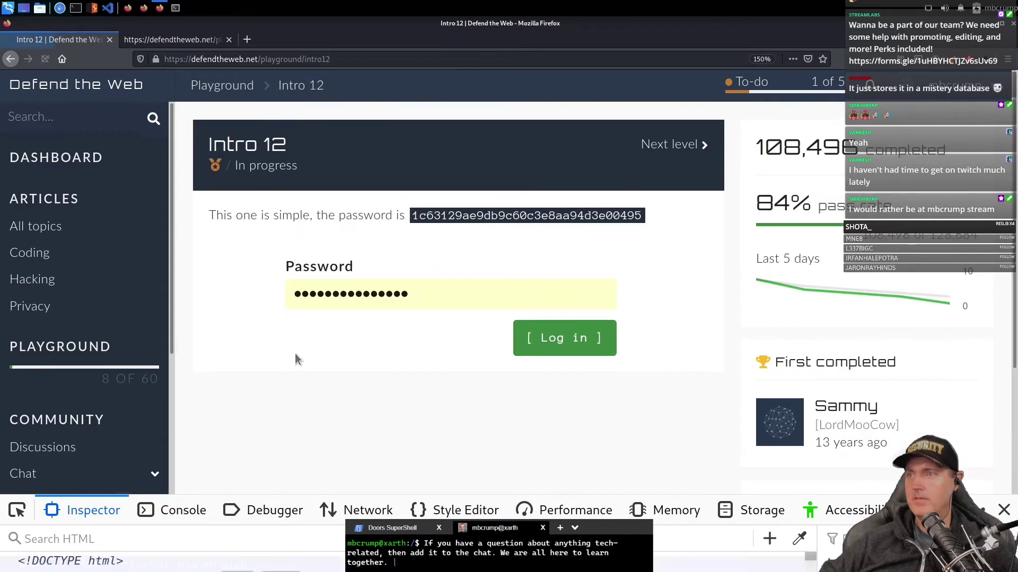
double_click(435, 217)
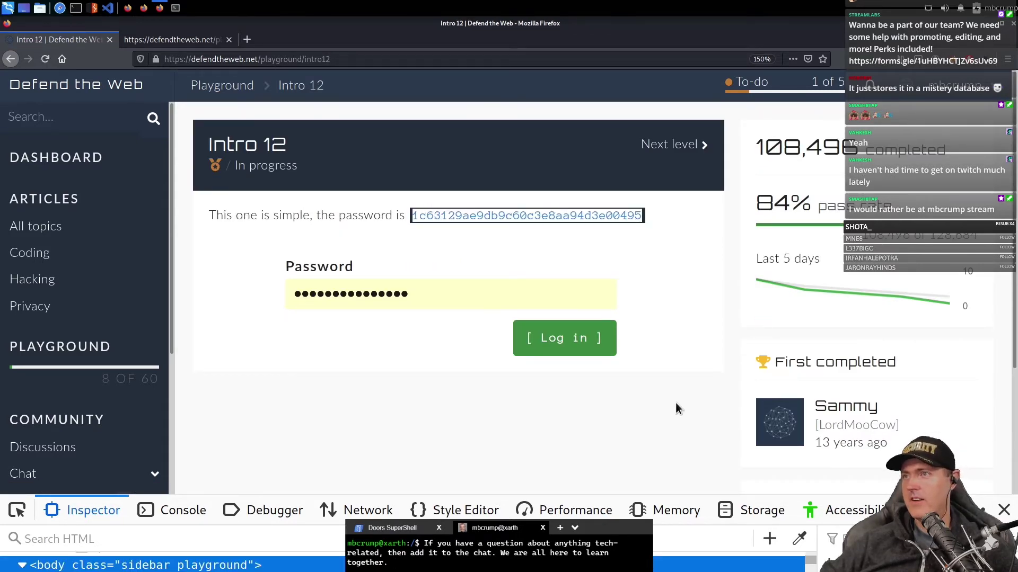
key(ctrl+t)
- Open CyberChef via the 'cyb' address-bar suggestion with hash 1c63129ae9db9c60c3e8aa94d3e00495 as its input
text(cybe)
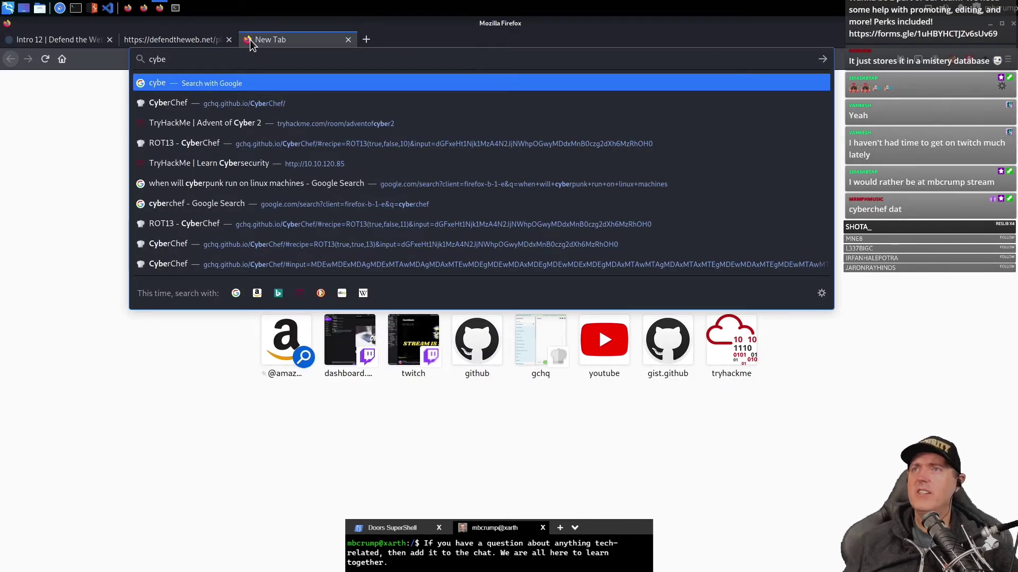
key(Down)
key(Return)
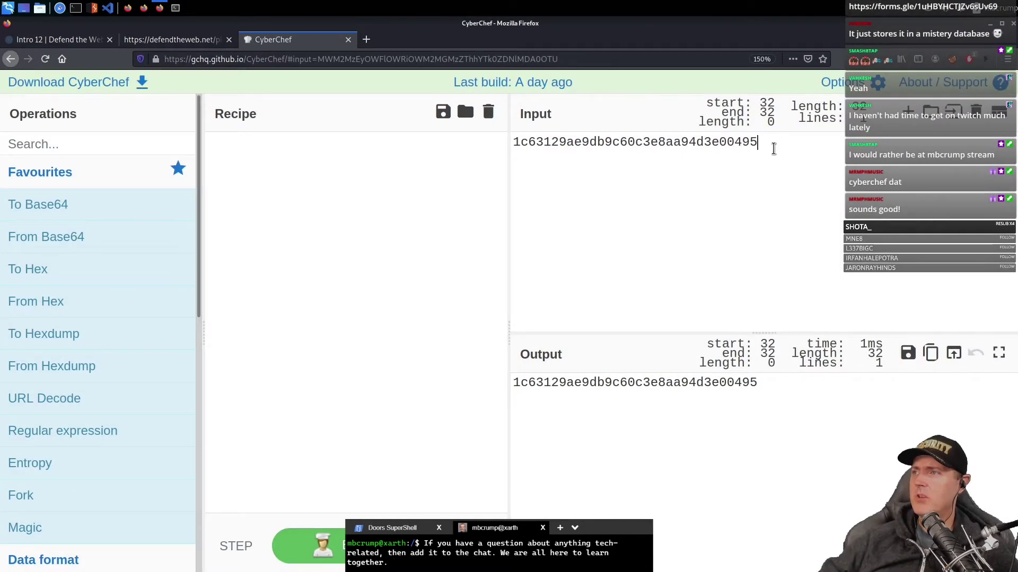
key(ctrl+a)
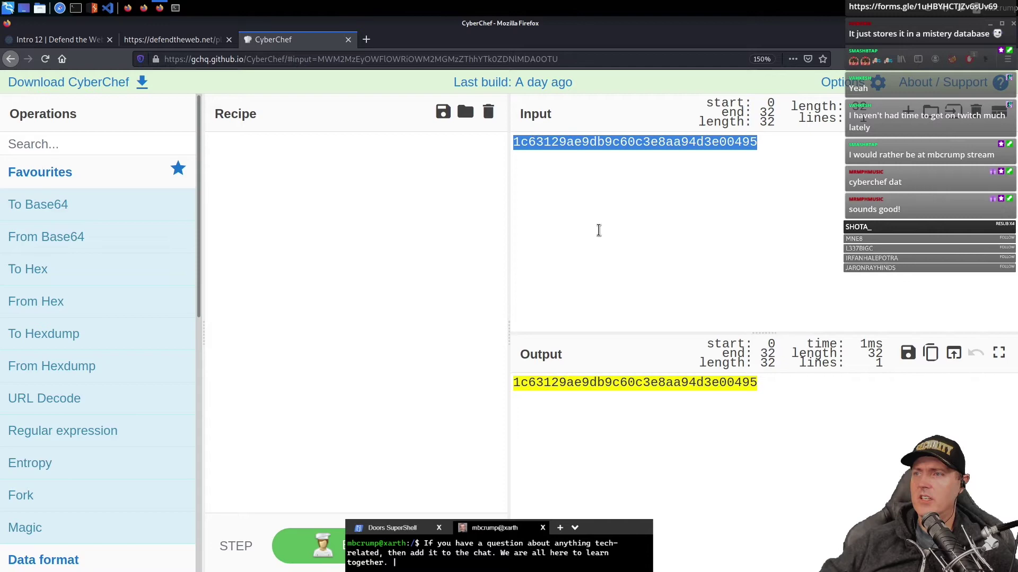
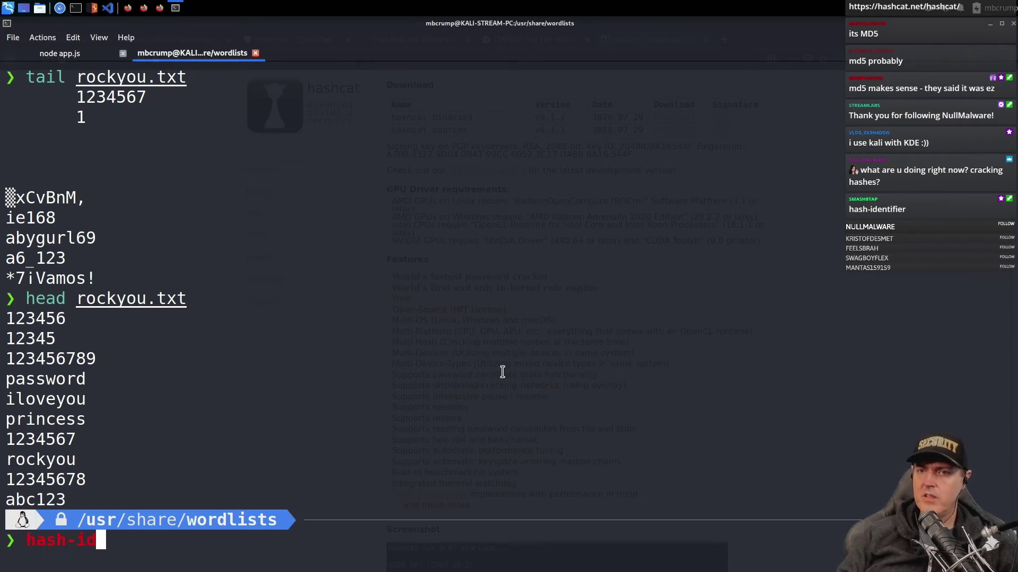
- Finish typing 'hash-identifier' at the prompt and copy the Intro 12 password hash from Firefox
text(enti)
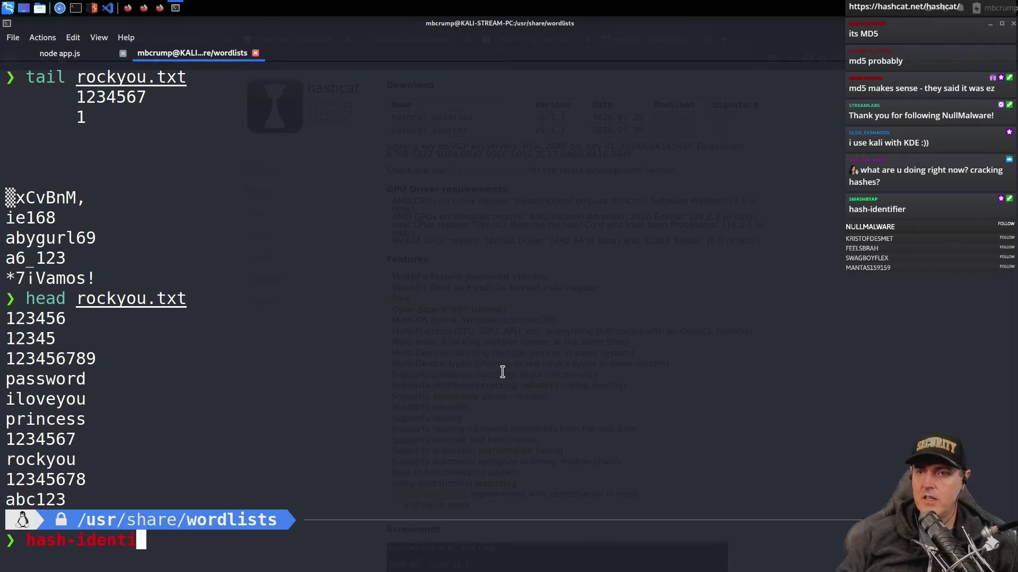
text(fier)
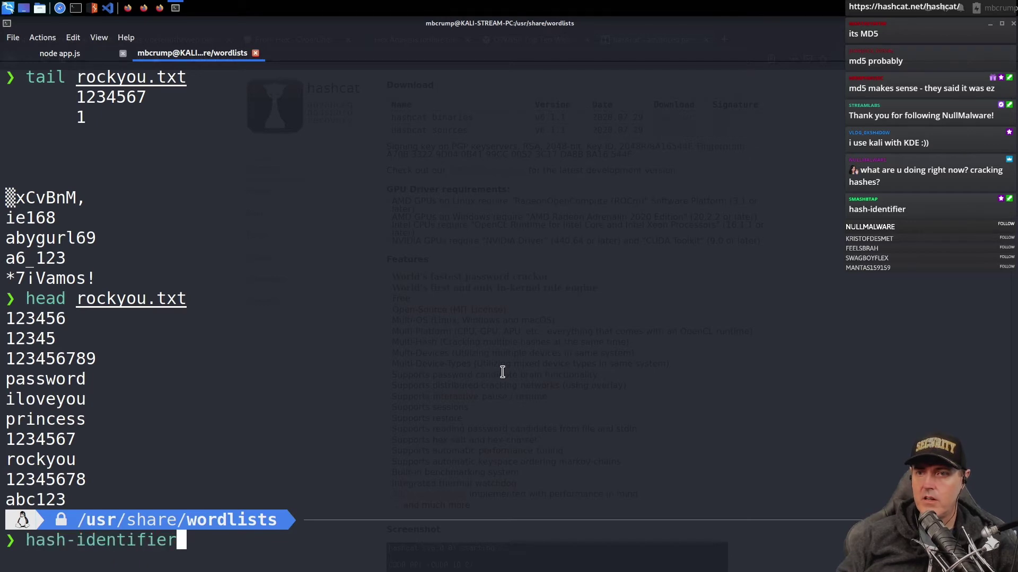
key(alt+Tab)
right_click(419, 260)
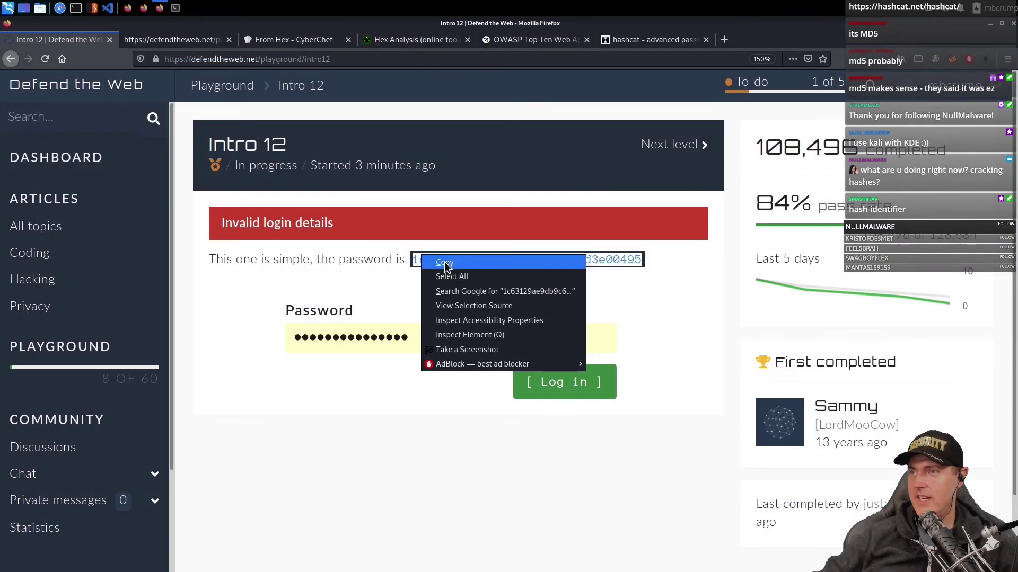
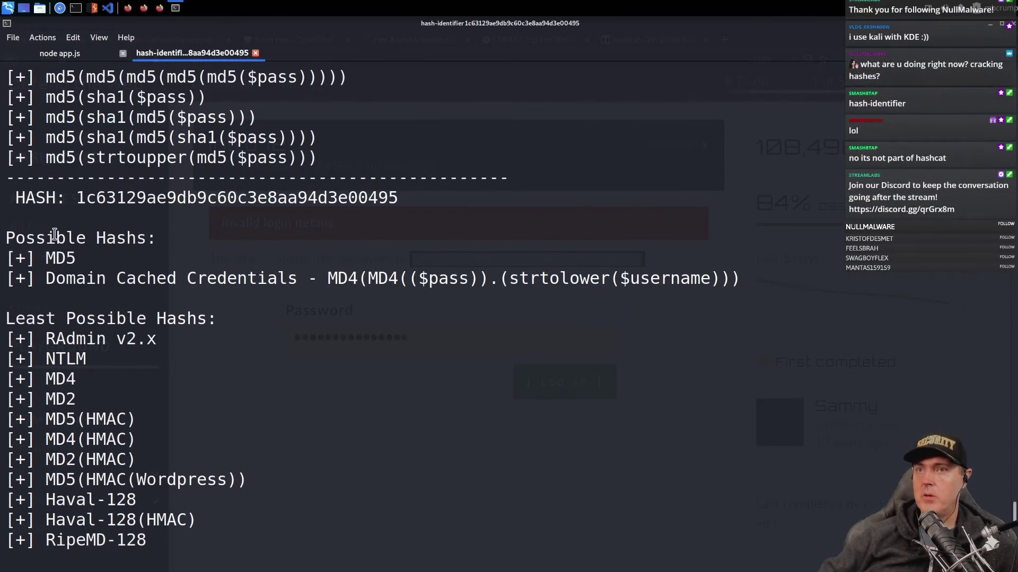
- Highlight hash-identifier's MD5 verdict for hash 1c63129ae9db9c60c3e8aa94d3e00495 in the terminal output
drag(51, 257, 621, 286)
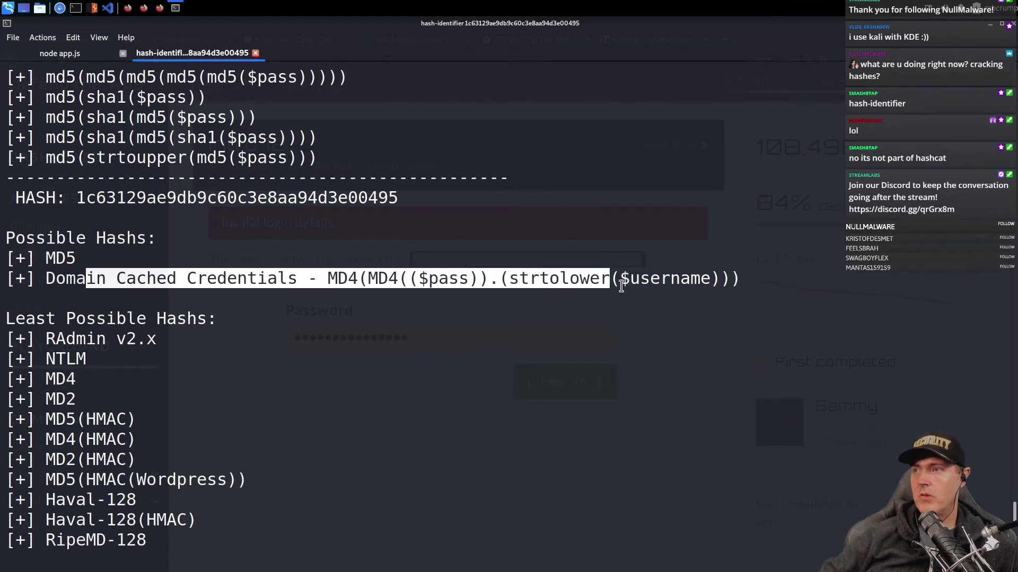
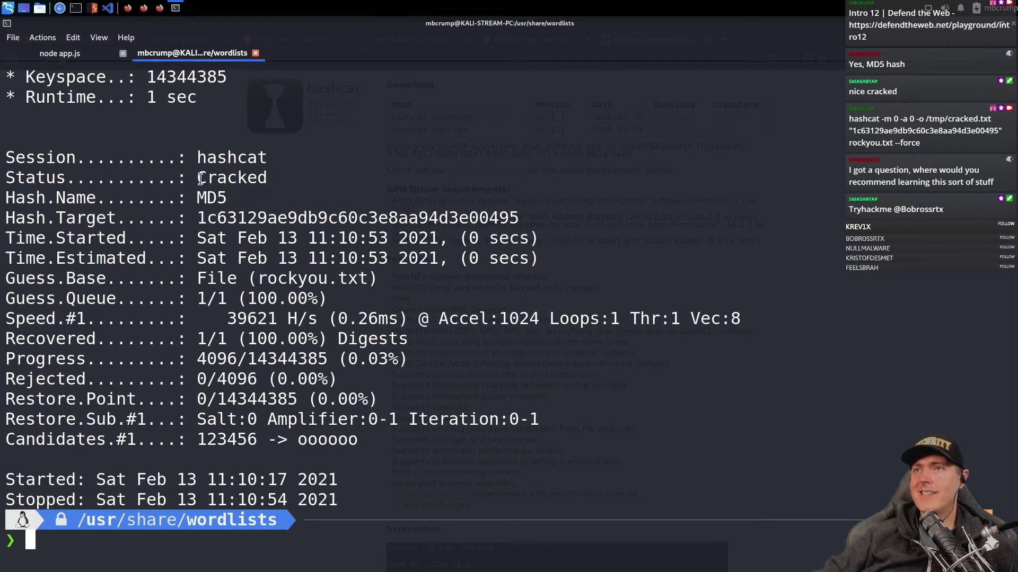
- Highlight the session's Cracked status and MD5 hash type, then begin entering 'cd /' at the prompt
drag(198, 179, 267, 178)
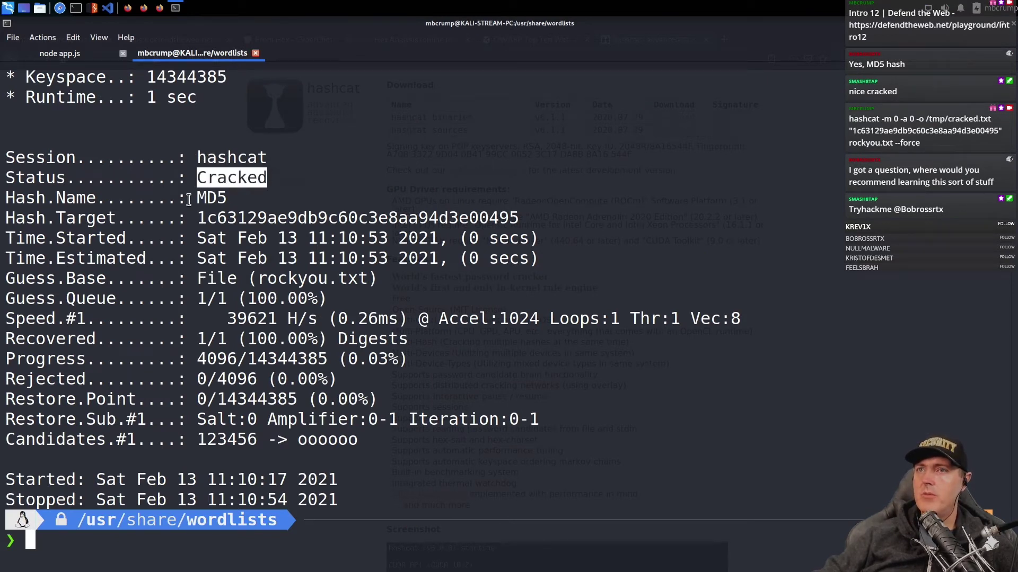
drag(198, 198, 227, 199)
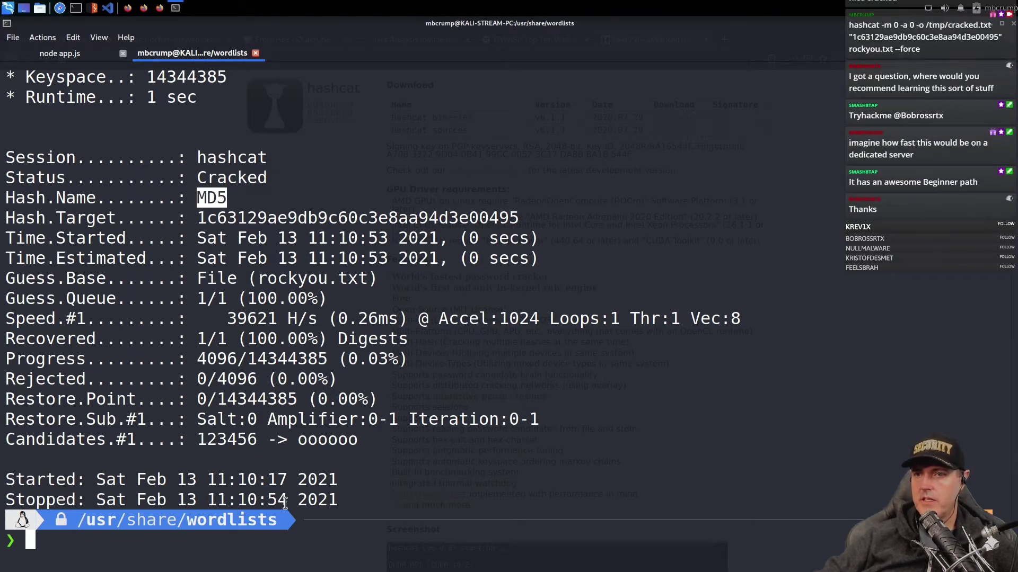
click(337, 469)
text(cd /)
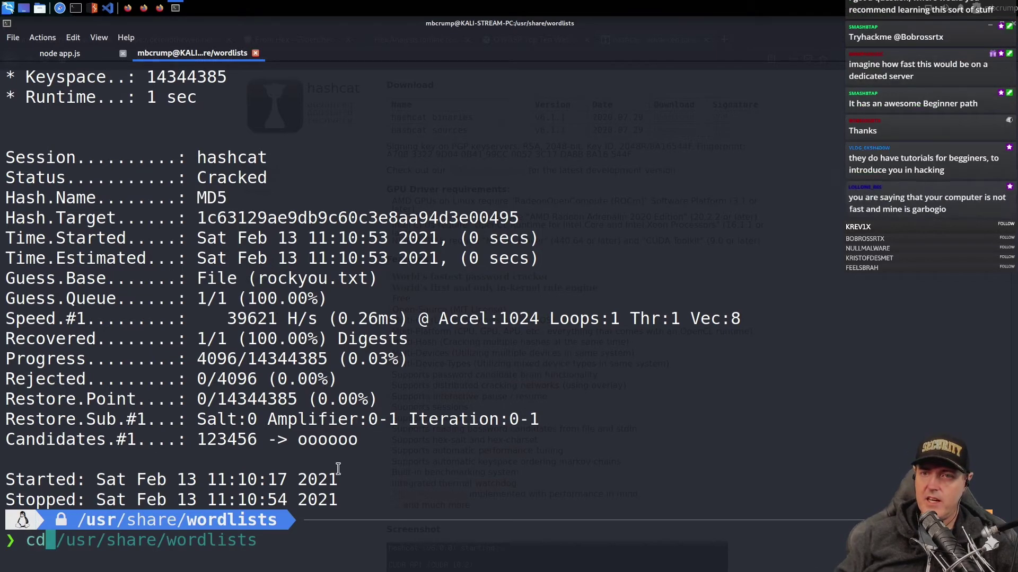
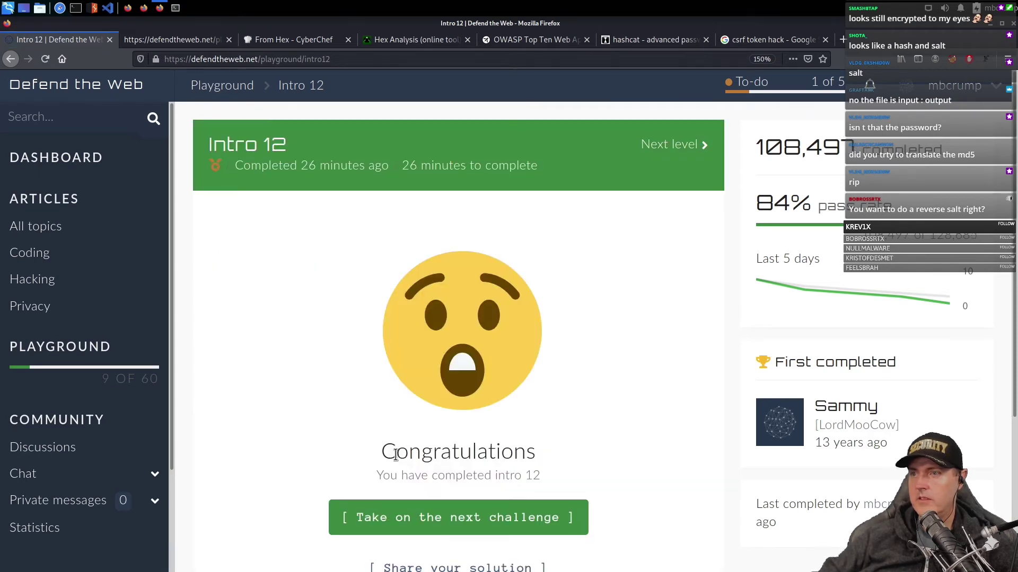
- Go back from the Intro 12 congratulations page to the 24 bit challenge page
key(alt+Left)
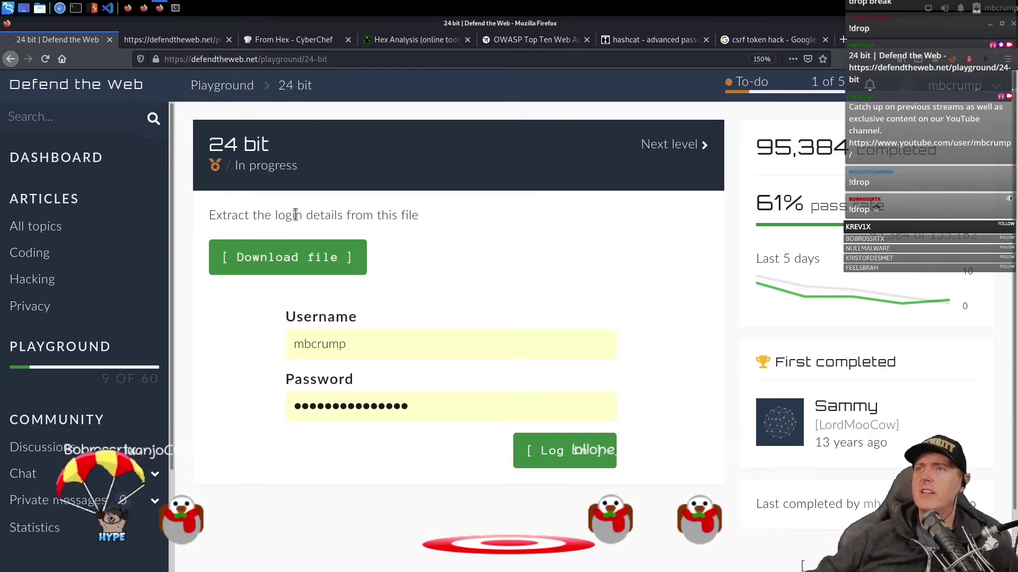
- Download b1.txt and run 'file b1.txt' on it in the Downloads terminal
click(298, 263)
key(alt+Tab)
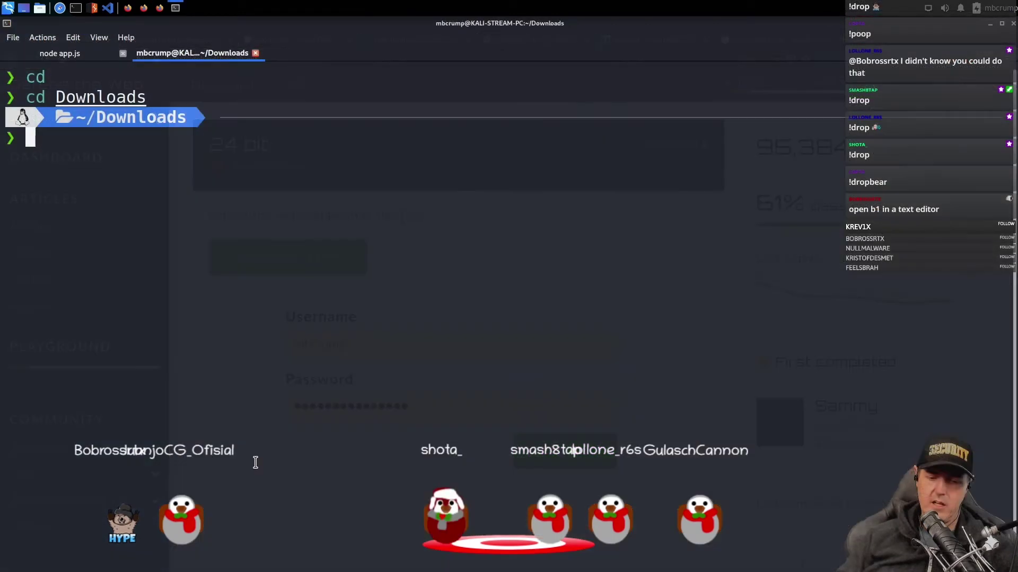
text(file )
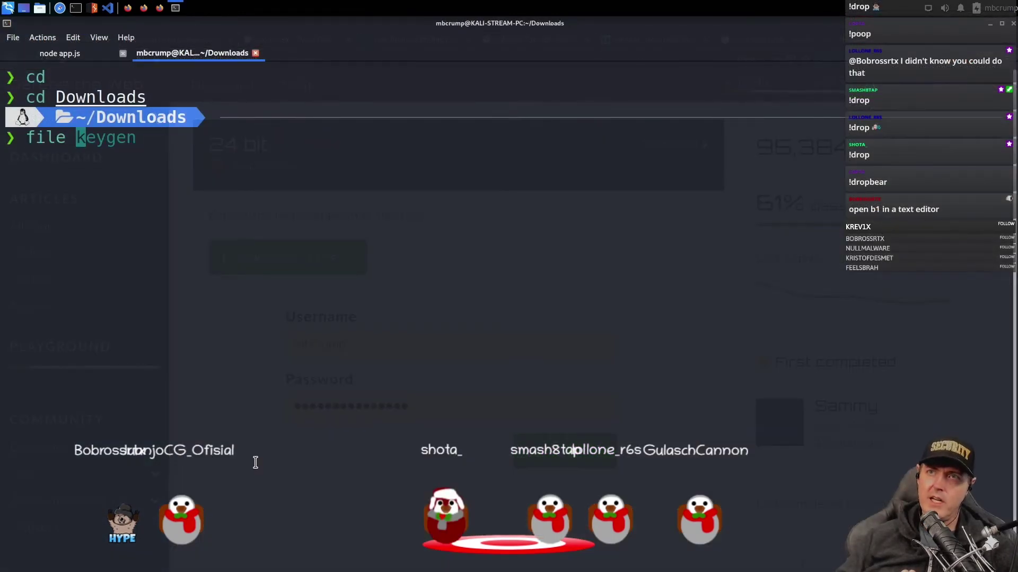
text(b)
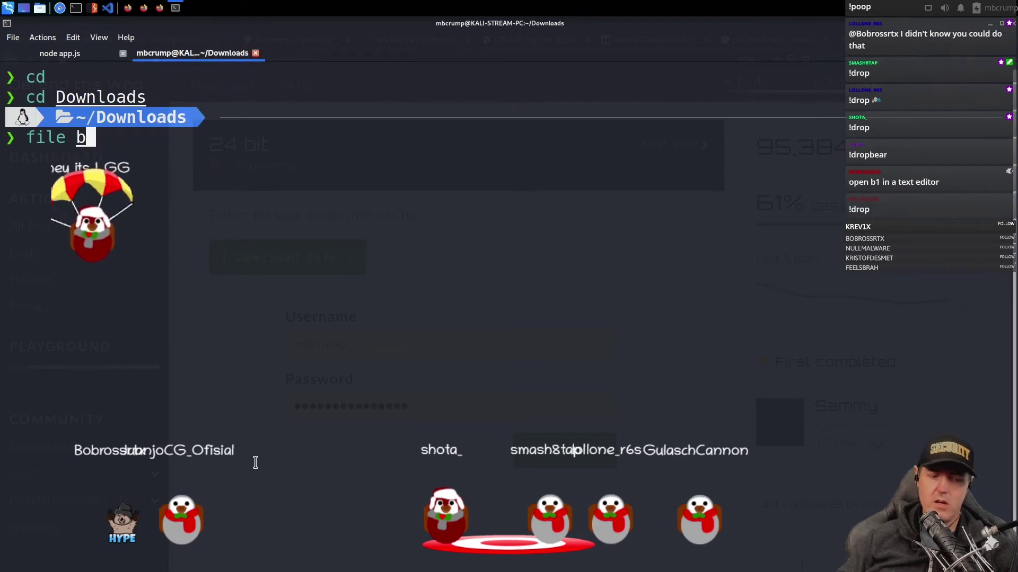
key(Tab)
key(Return)
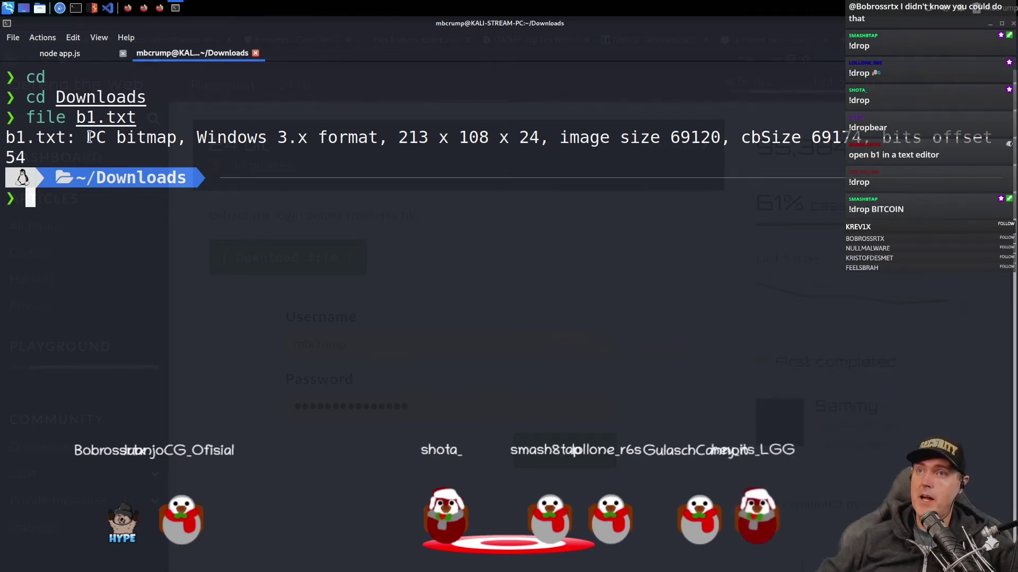
- Highlight 'PC bitmap' and 'Windows 3.x' in the file command's output
drag(90, 137, 181, 137)
drag(197, 137, 322, 142)
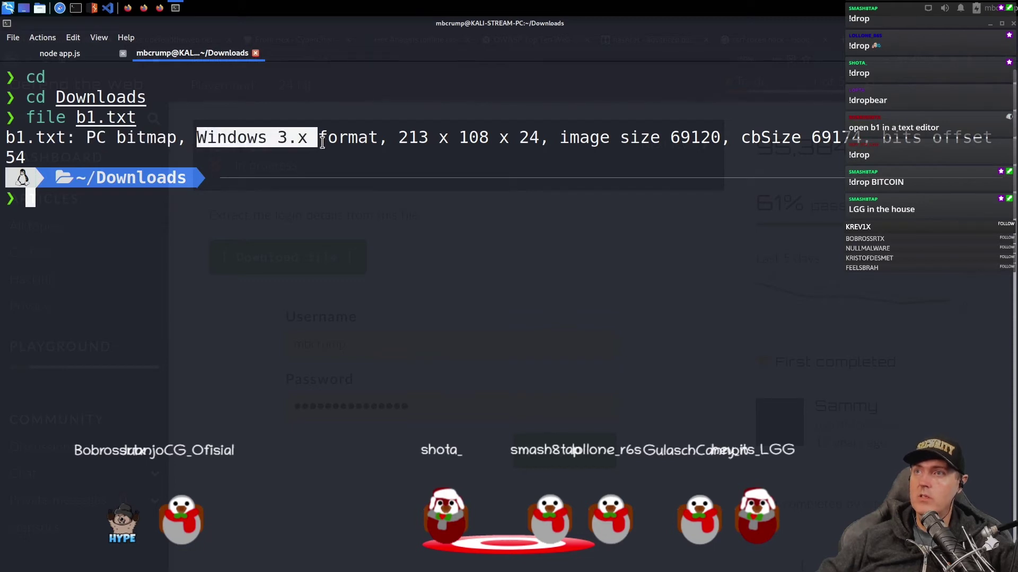
click(587, 264)
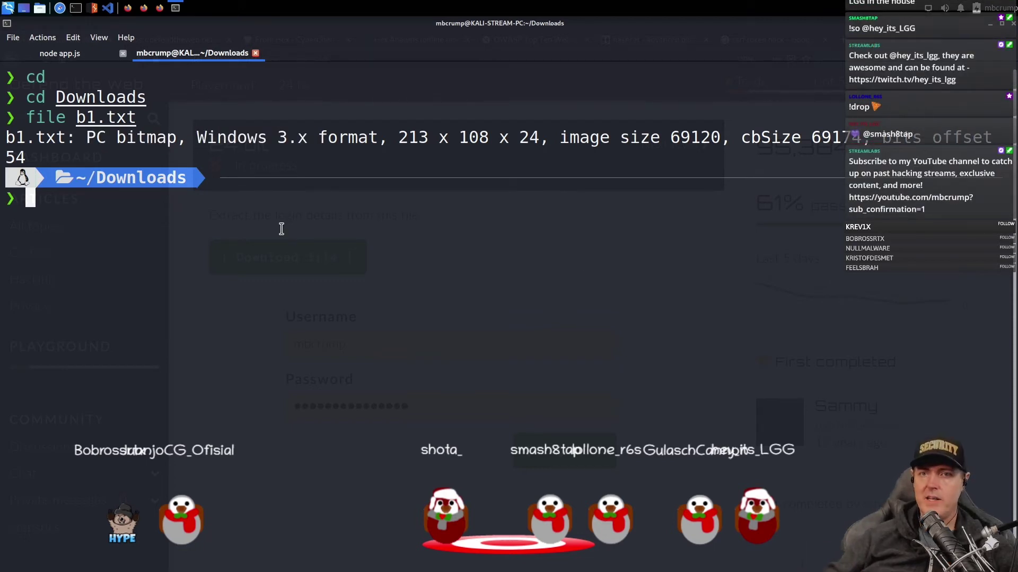
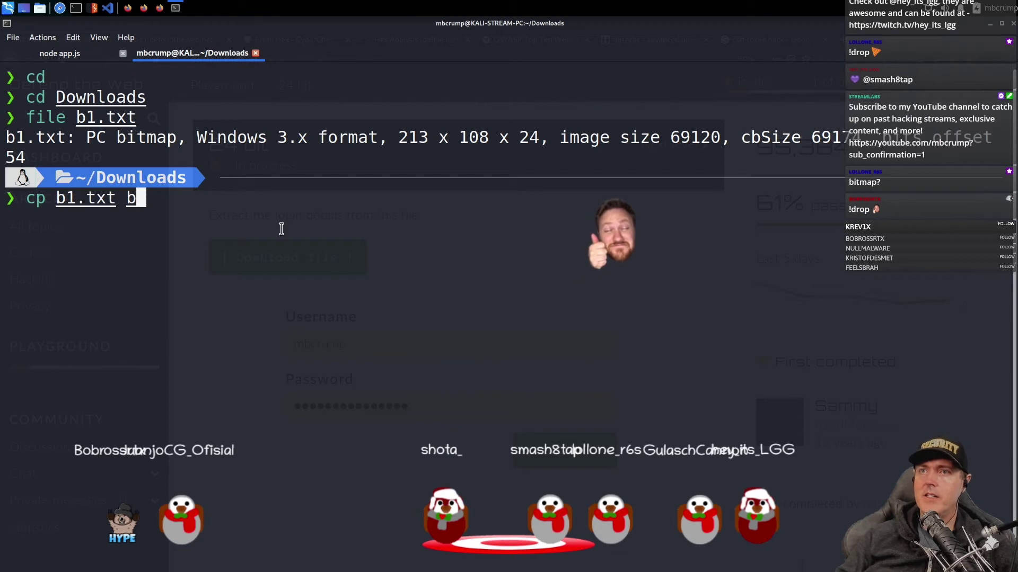
- Copy b1.txt to b1.bmp with the cp command in the Downloads terminal
text(bmp)
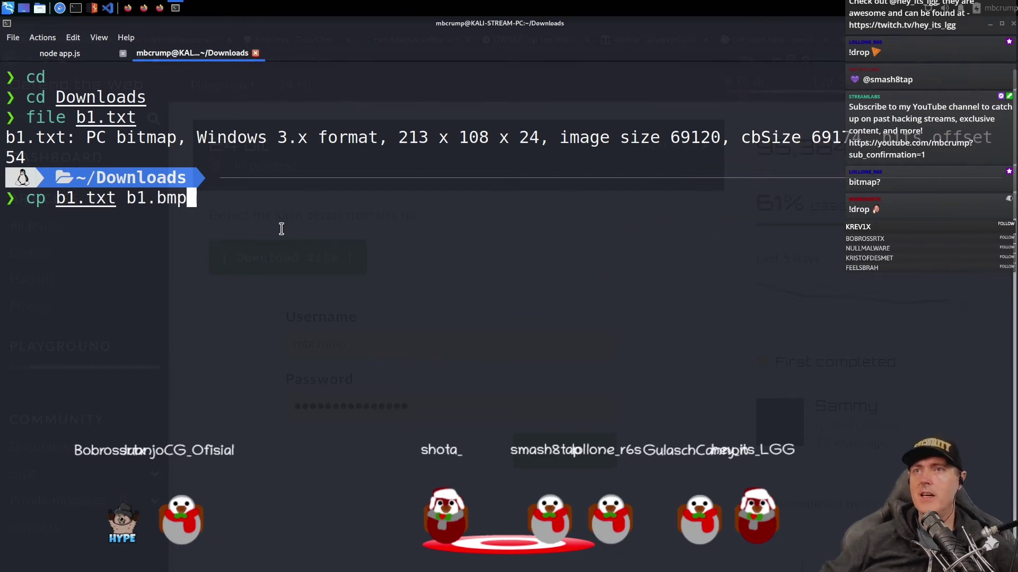
key(Return)
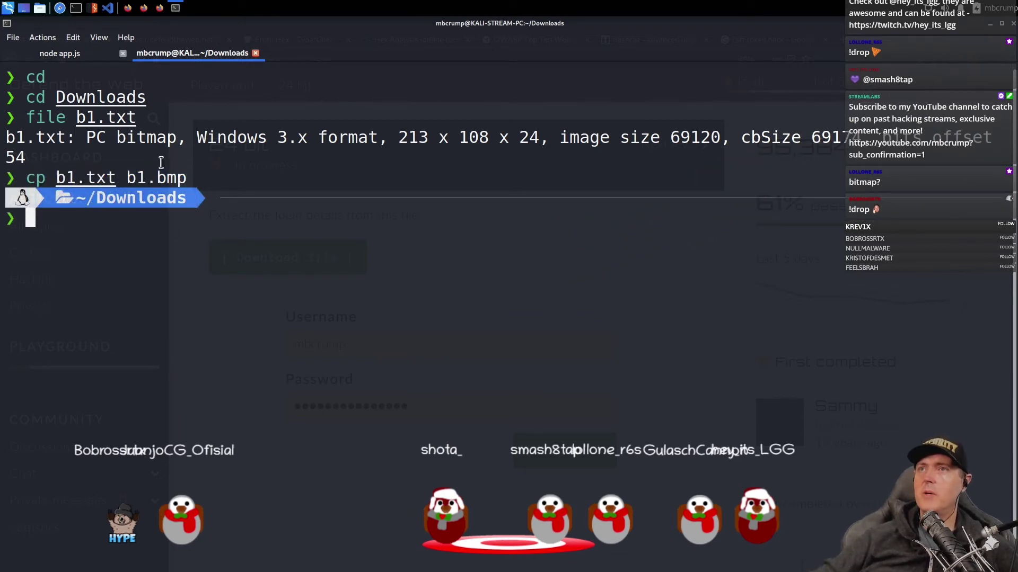
- Launch ImageMagick, view b1.bmp to read the hidden username and password, then close it
click(8, 8)
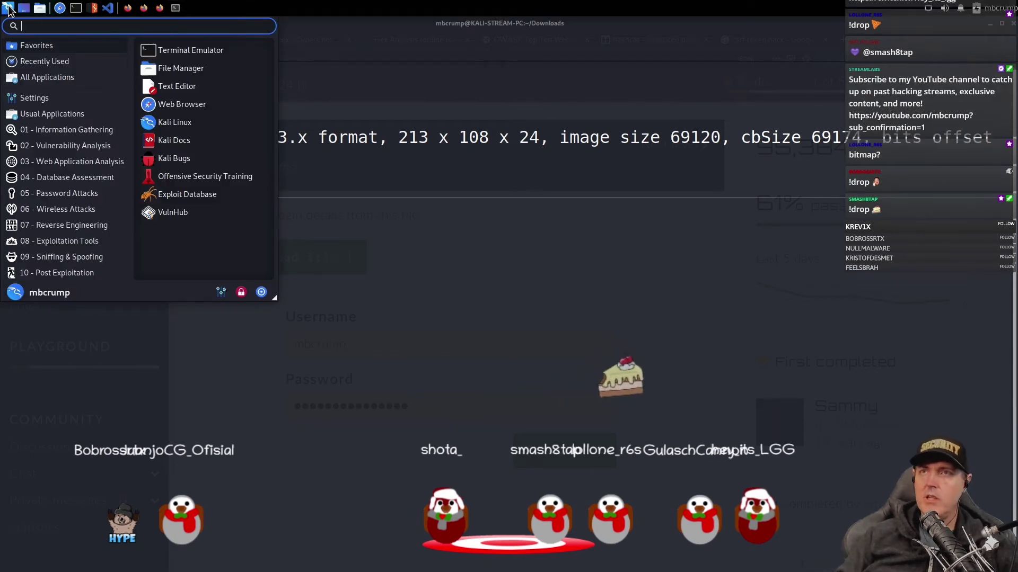
text(imag)
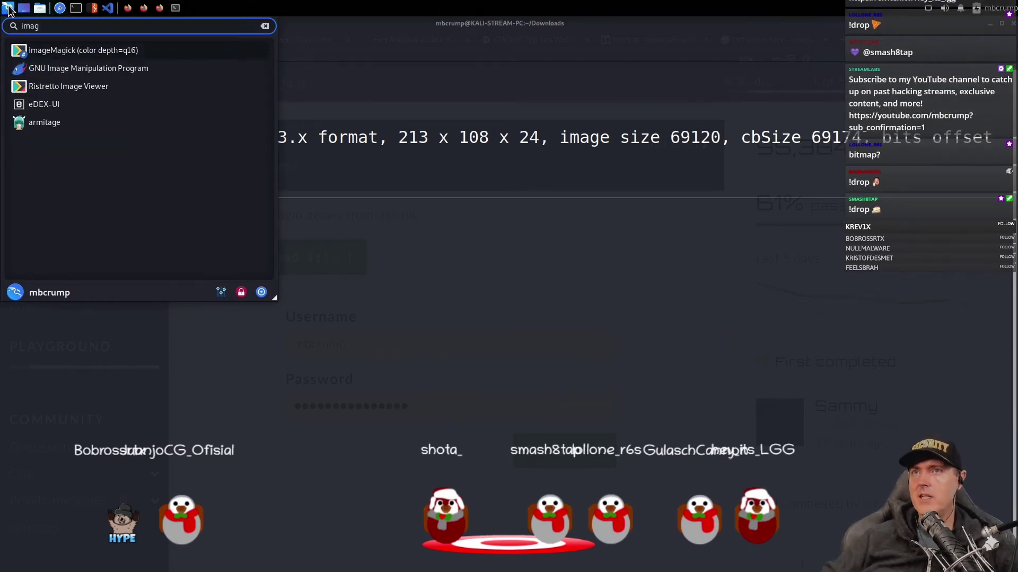
key(Return)
drag(505, 301, 506, 313)
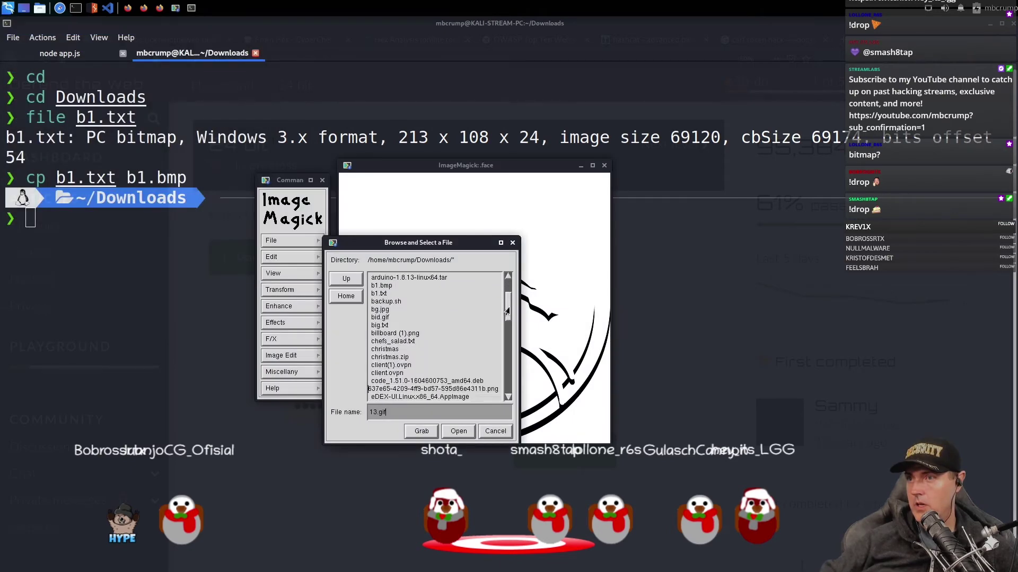
double_click(384, 286)
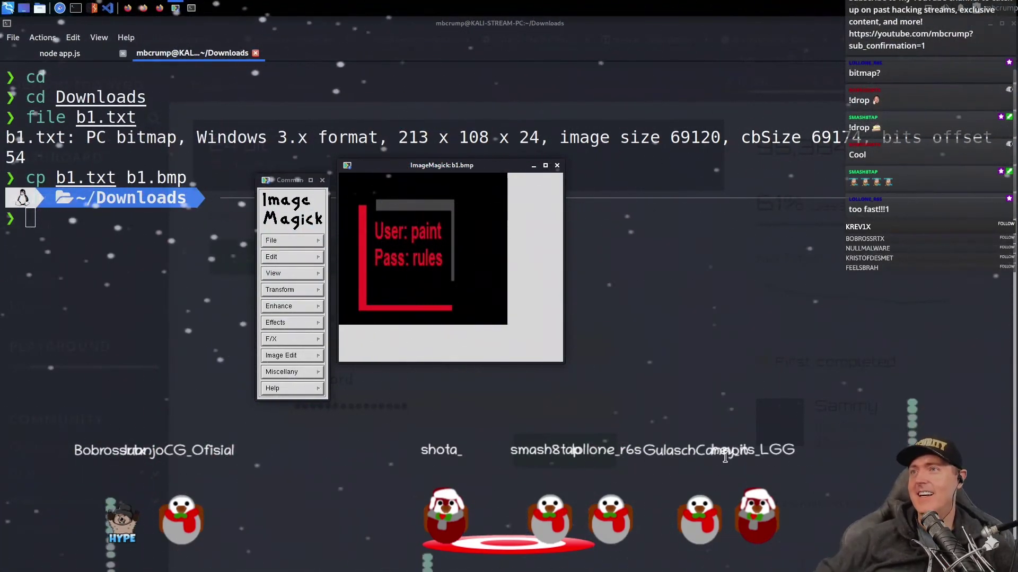
click(559, 167)
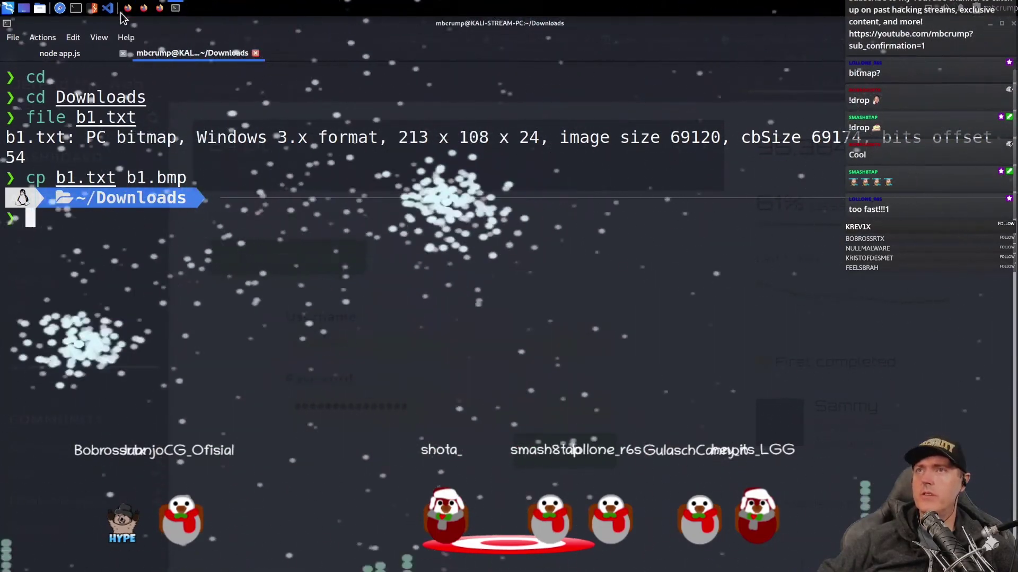
- Log in to the 24 bit challenge with the username and password recovered from the image
click(160, 8)
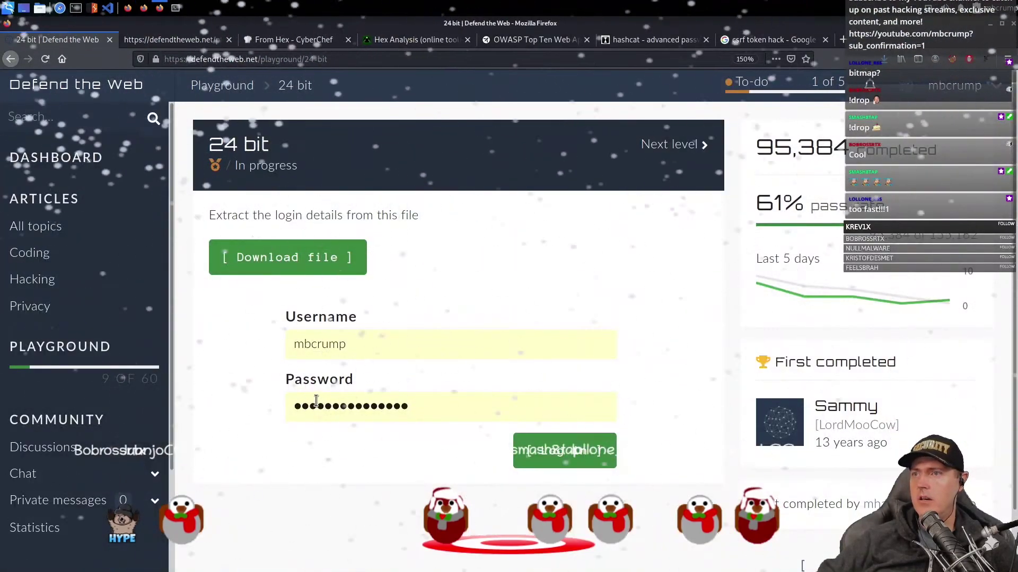
double_click(415, 352)
text(paint)
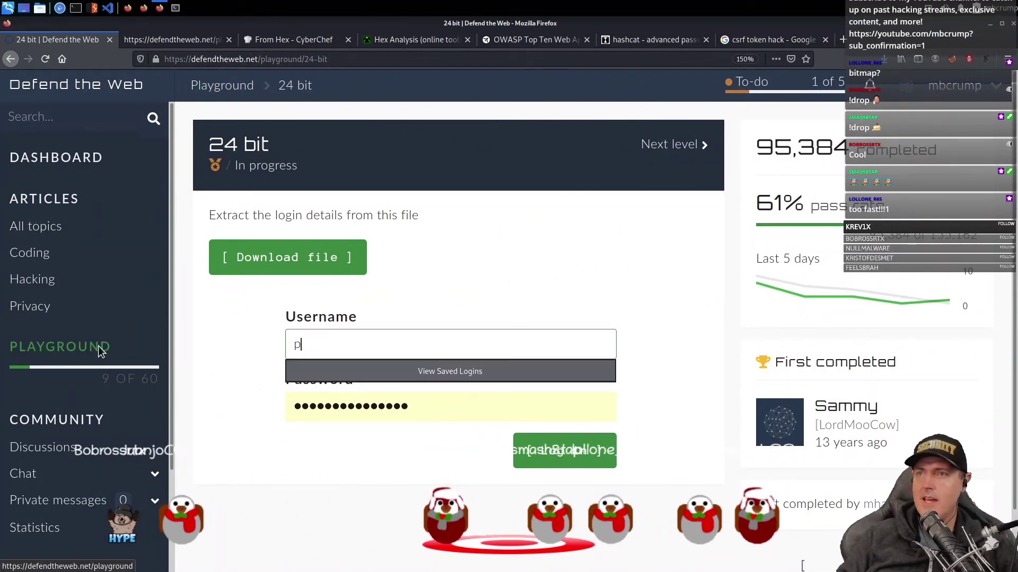
key(Tab)
text(rul)
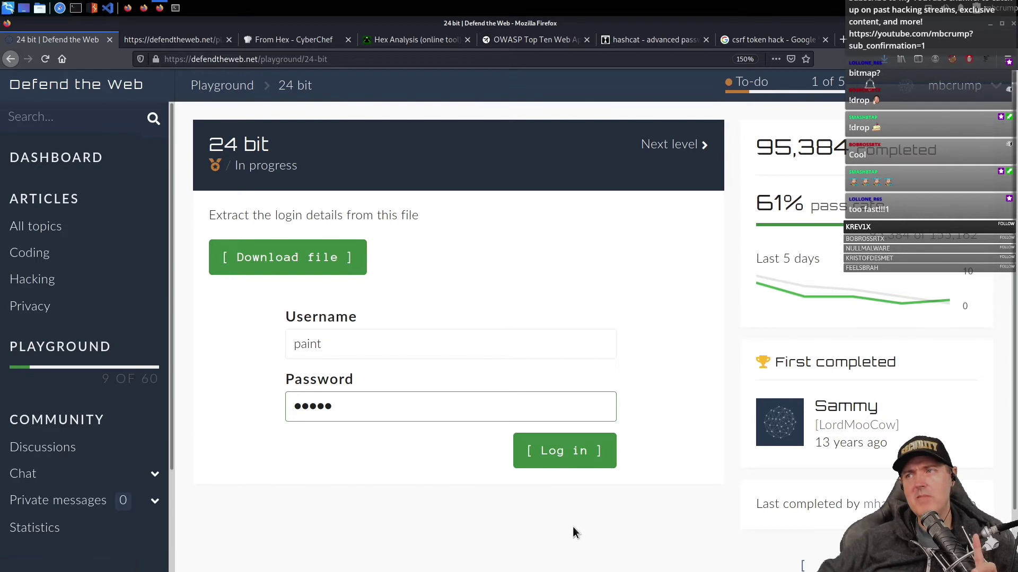
click(563, 461)
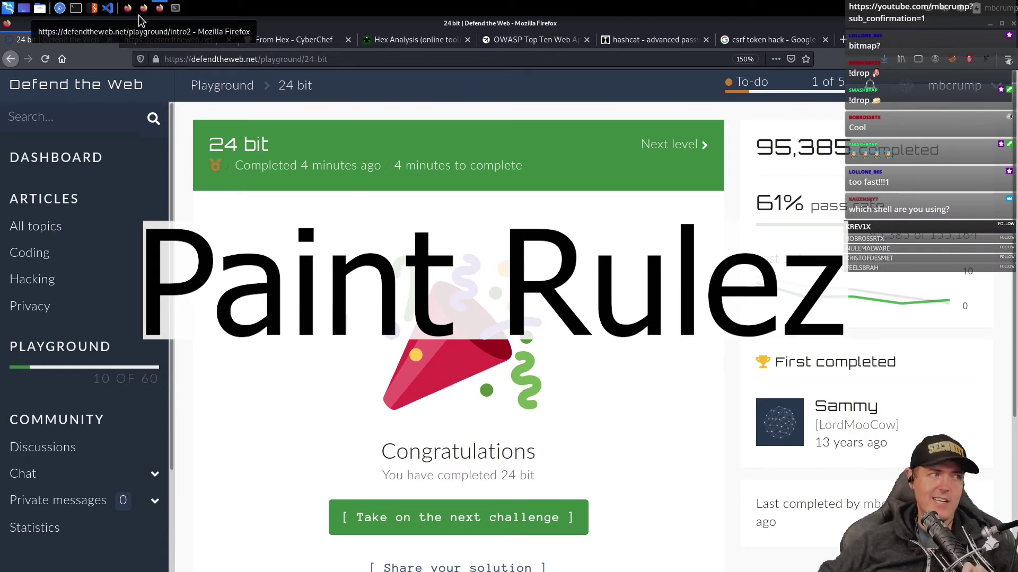
- Scroll down and take on the next challenge, World of Peacecraft
scroll(332, 363, down, 3)
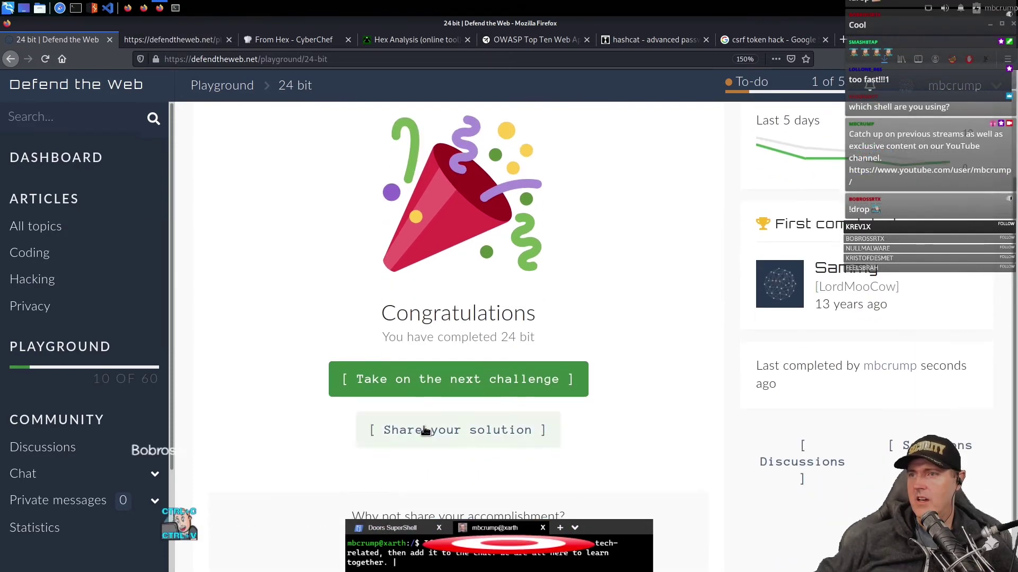
click(448, 378)
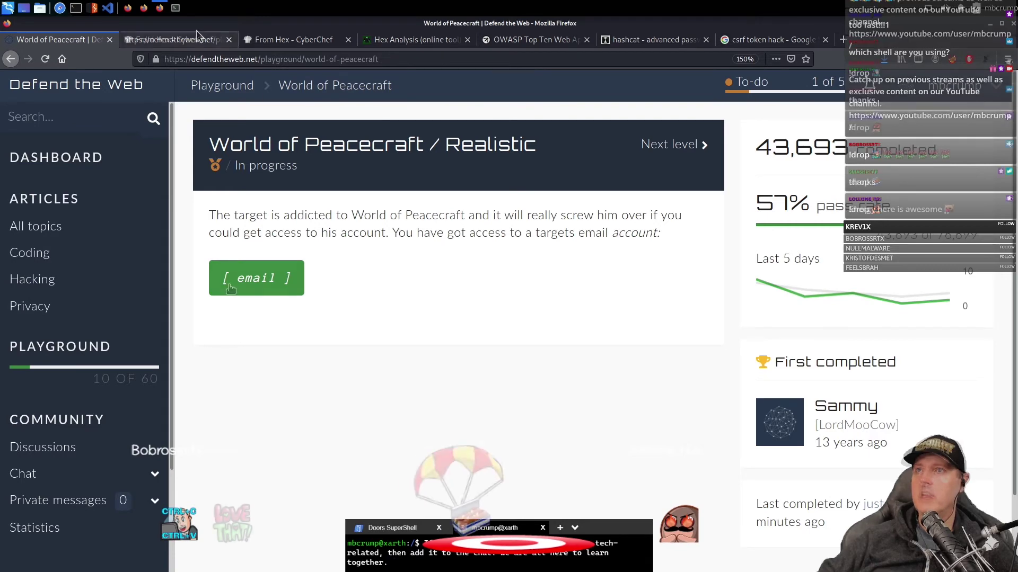
- Open the target's email, read the Activate account message, and open its link in a new tab
click(261, 280)
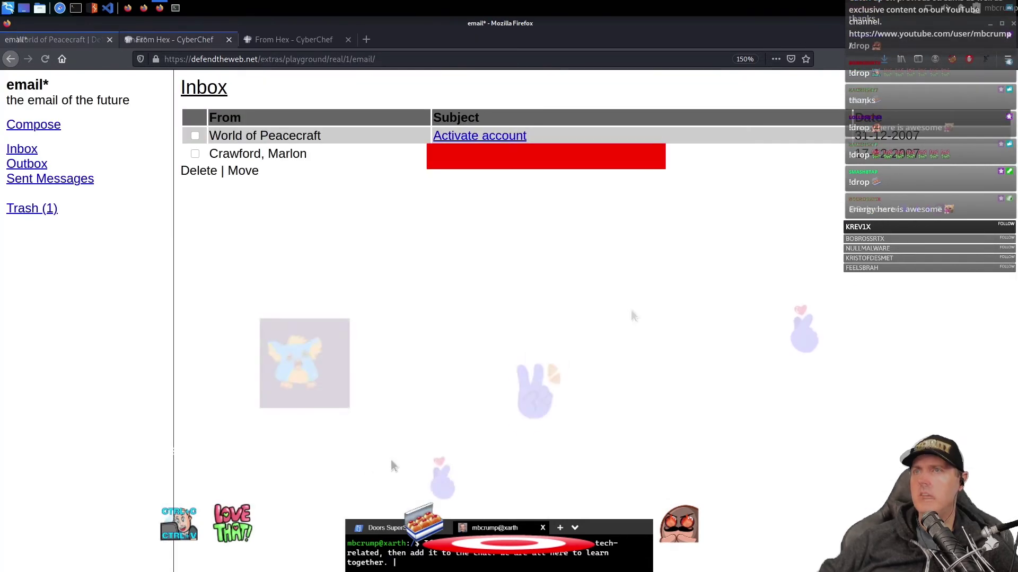
click(463, 139)
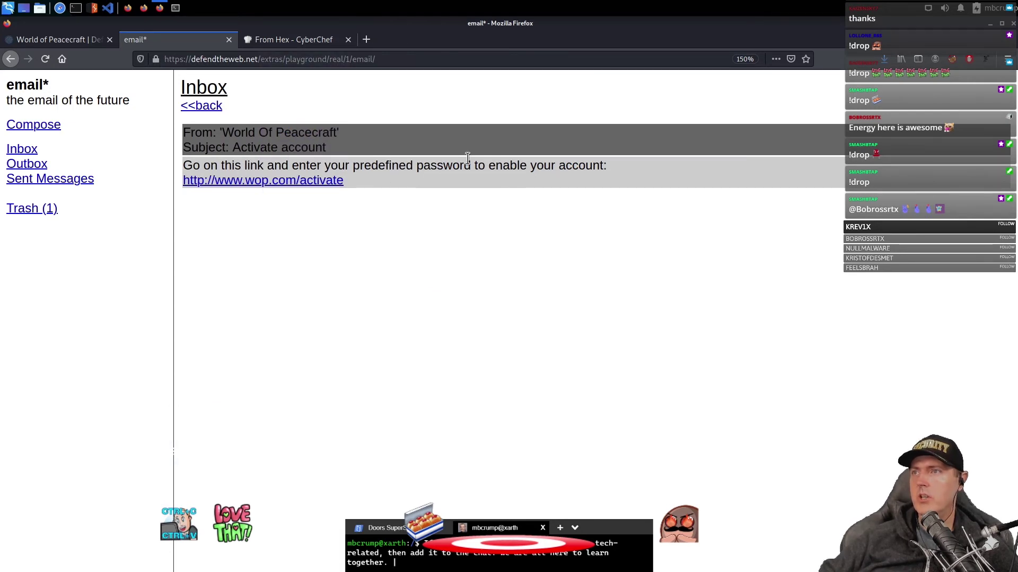
right_click(306, 185)
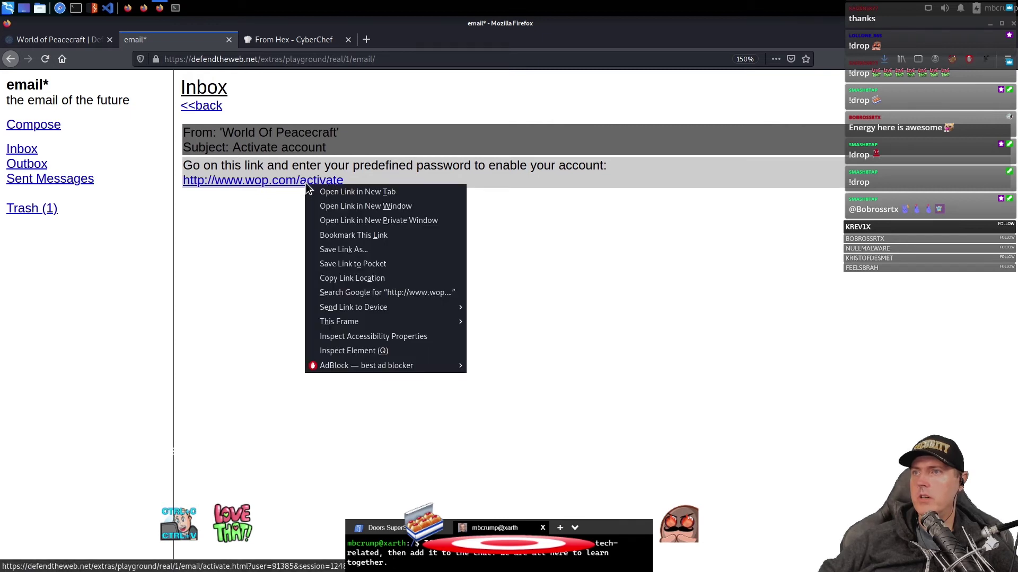
click(326, 192)
- View the activation page's HTML source, then return to the email's Trash folder
click(286, 40)
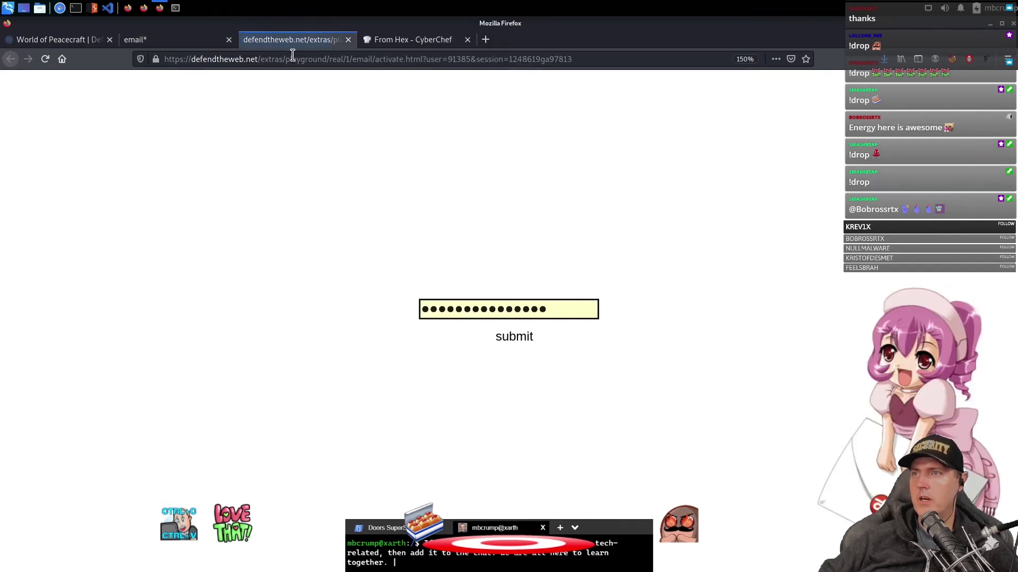
right_click(281, 229)
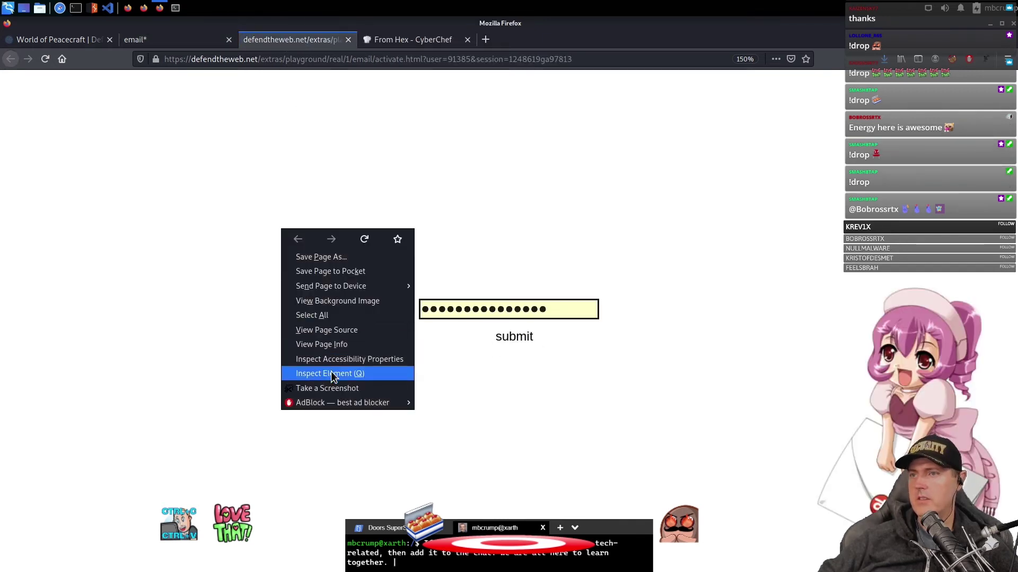
click(332, 332)
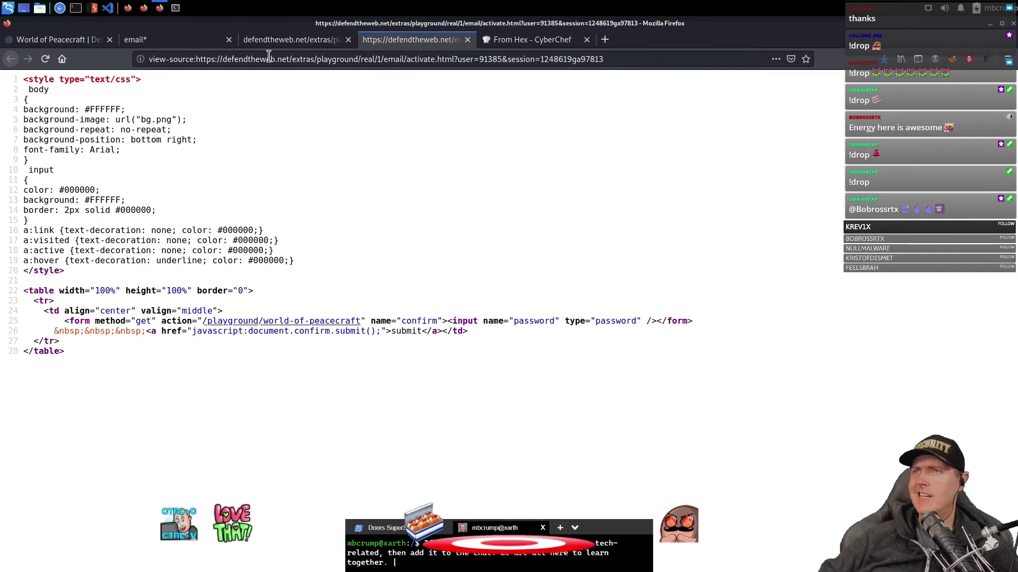
click(201, 39)
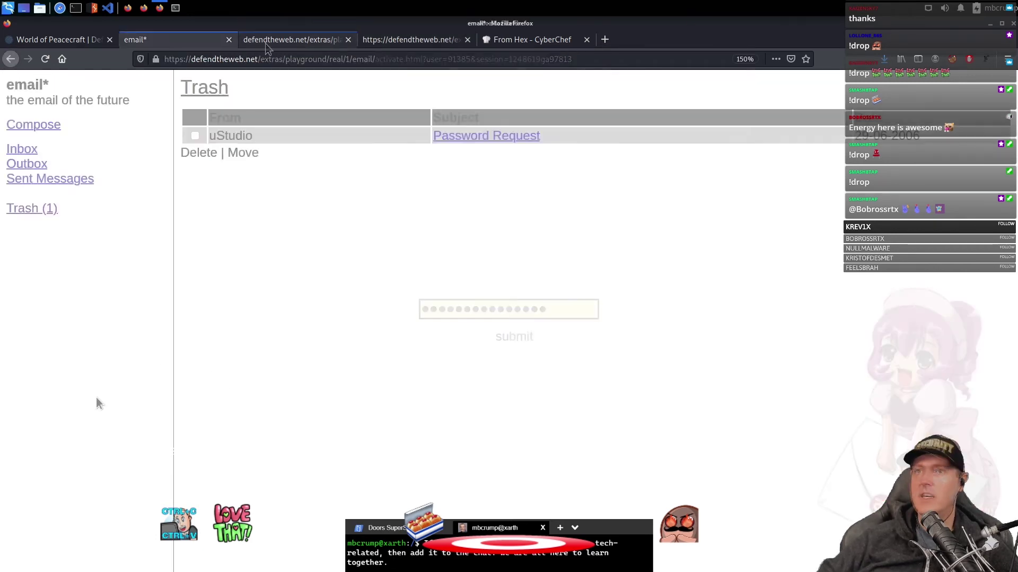
- Open the trashed Password Request email and copy the password shown in its body
click(484, 136)
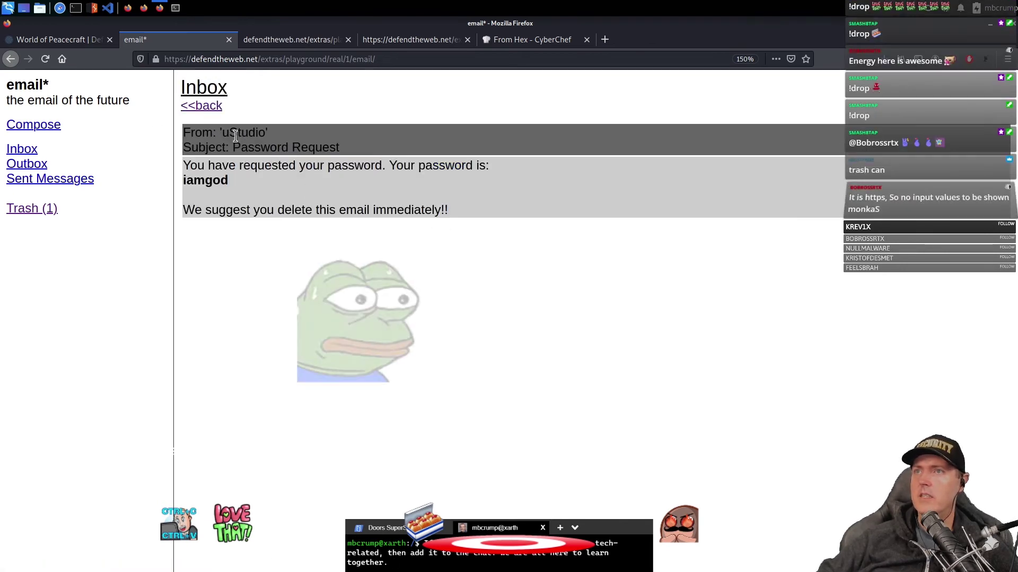
drag(222, 132, 269, 132)
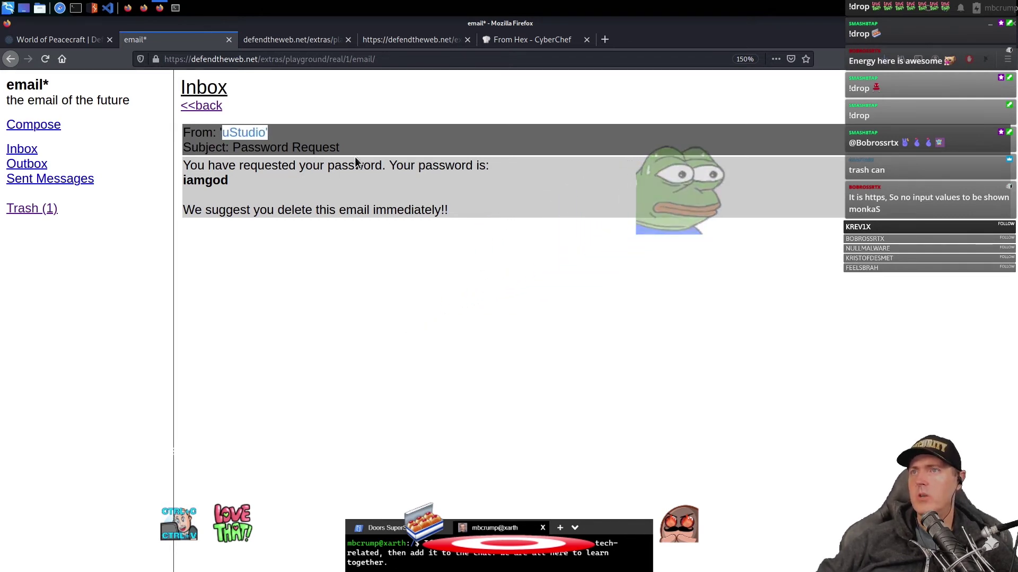
click(230, 184)
drag(230, 183, 181, 186)
right_click(195, 184)
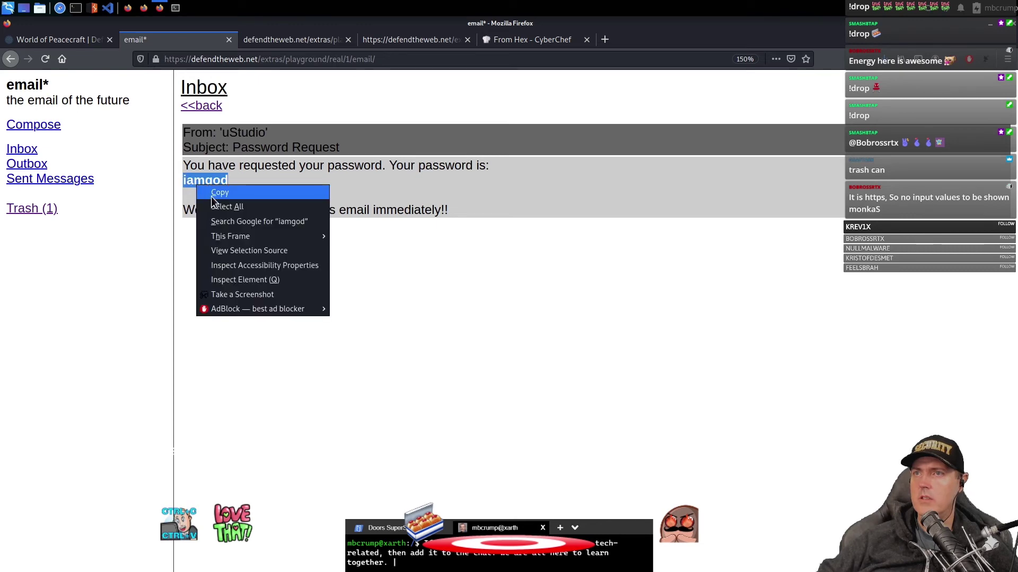
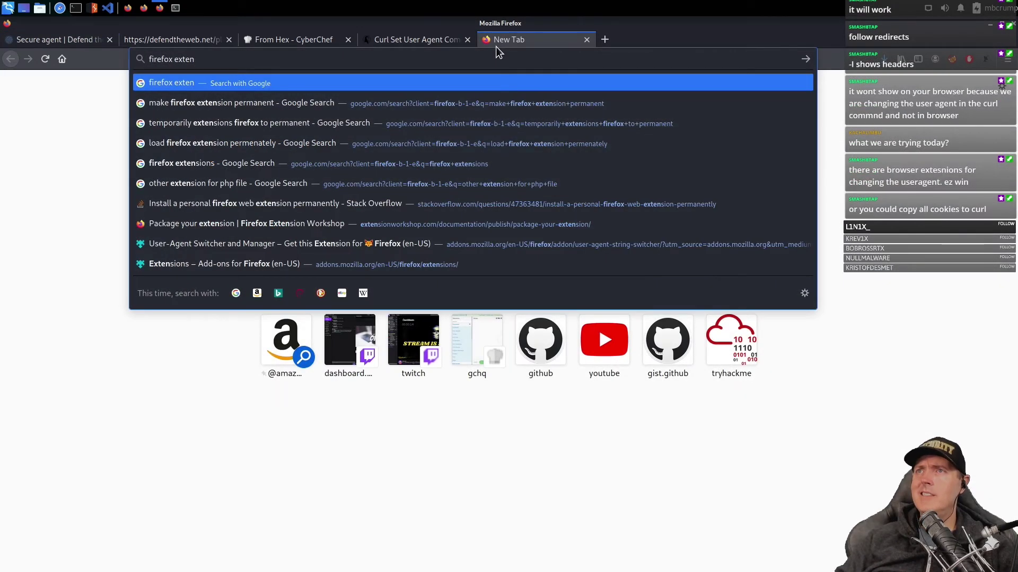
- Search addons.mozilla.org for 'user agent' and add User-Agent Switcher and Manager to Firefox
key(Return)
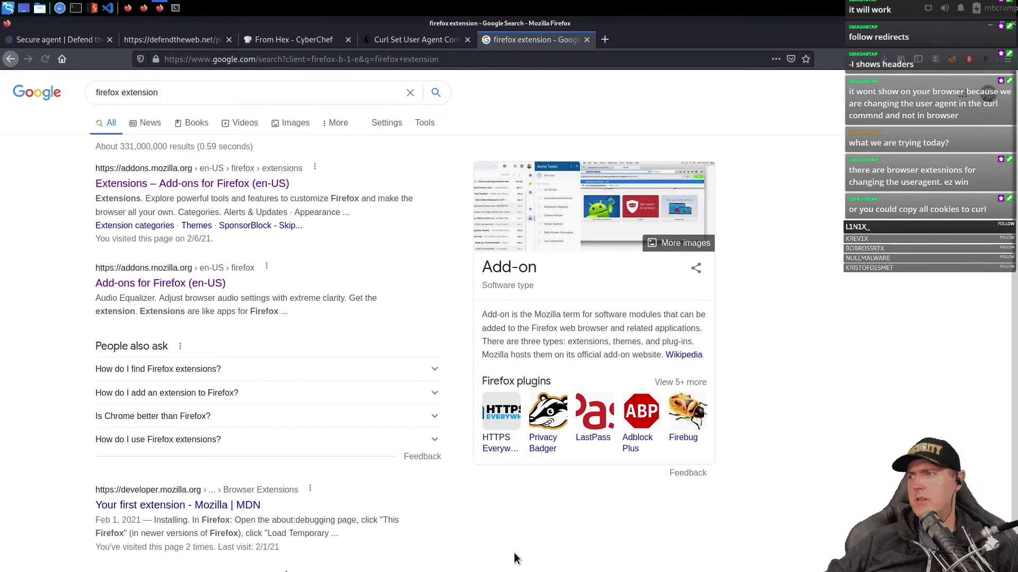
click(160, 184)
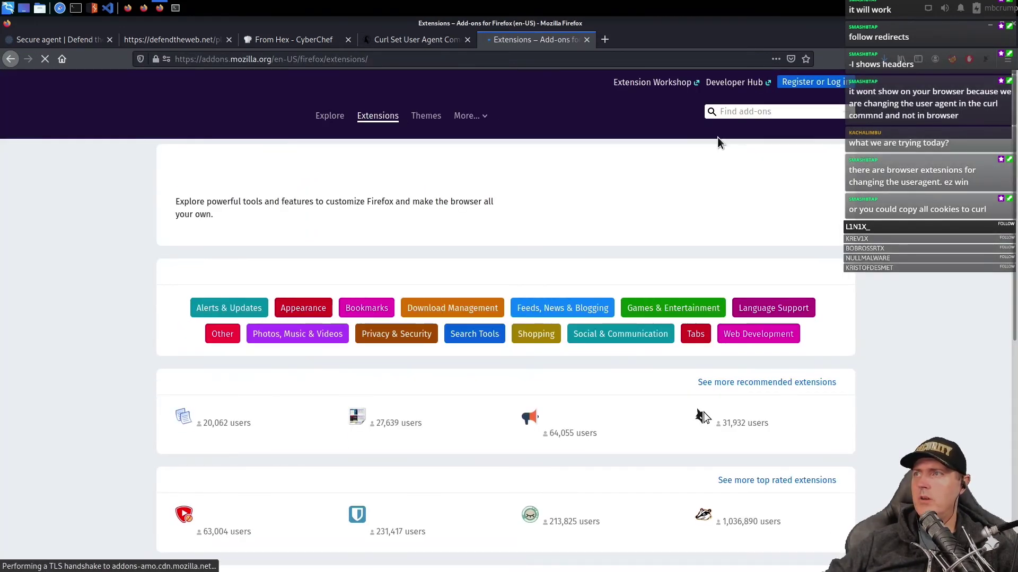
click(782, 112)
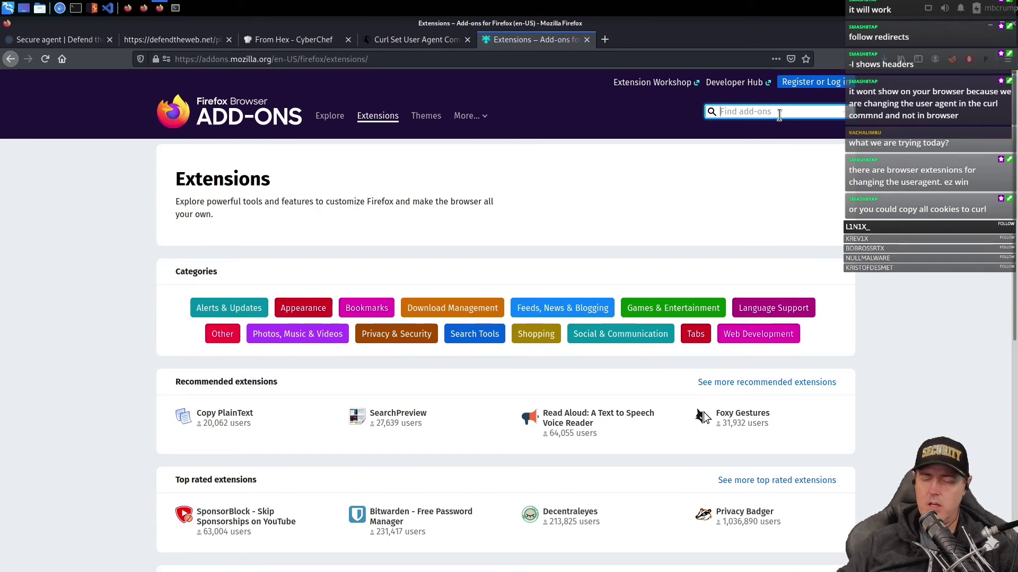
text(user agent)
click(752, 133)
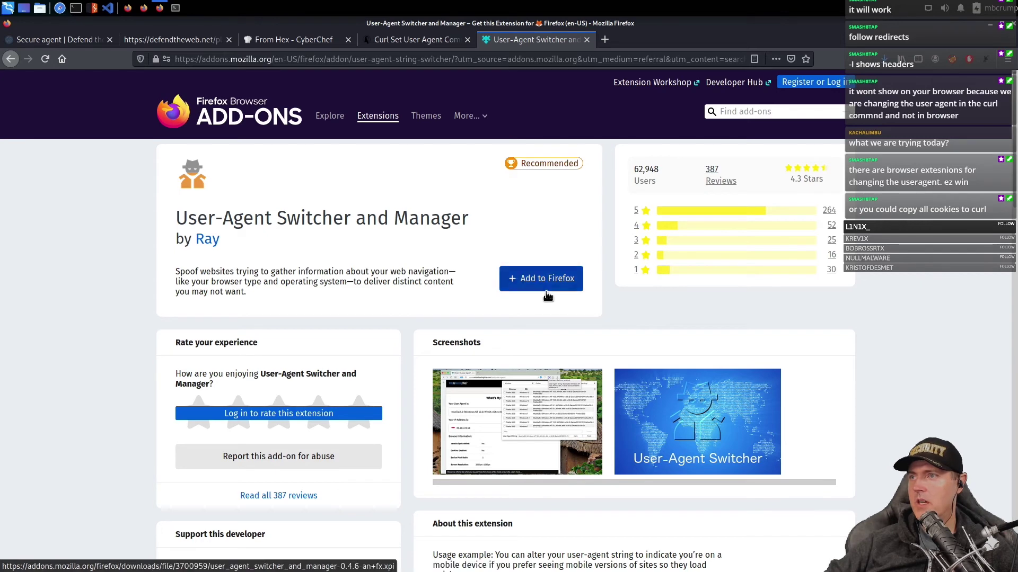
click(527, 279)
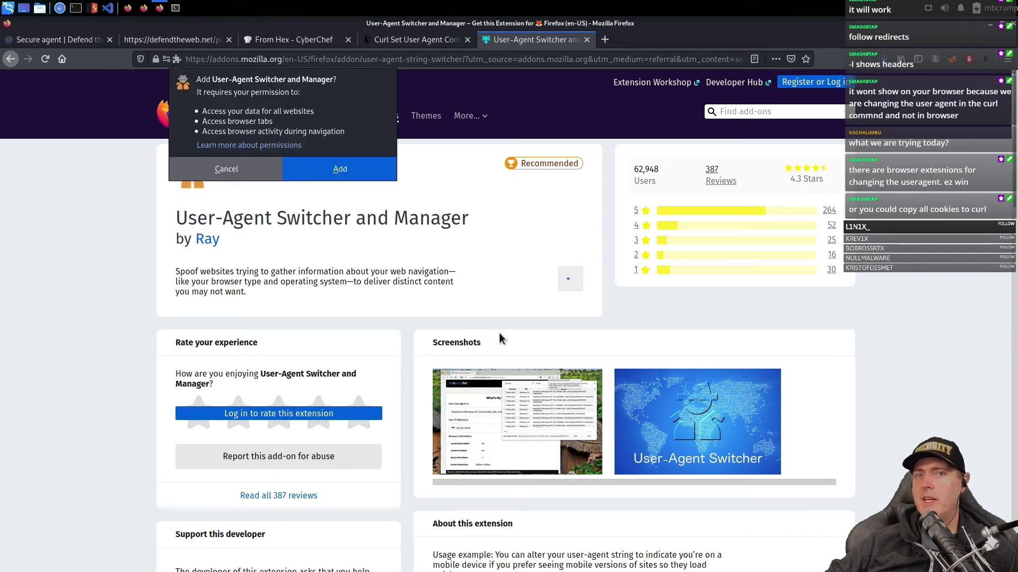
- Finish installing the extension and copy secure_user_agent from the Secure agent challenge message
key(Return)
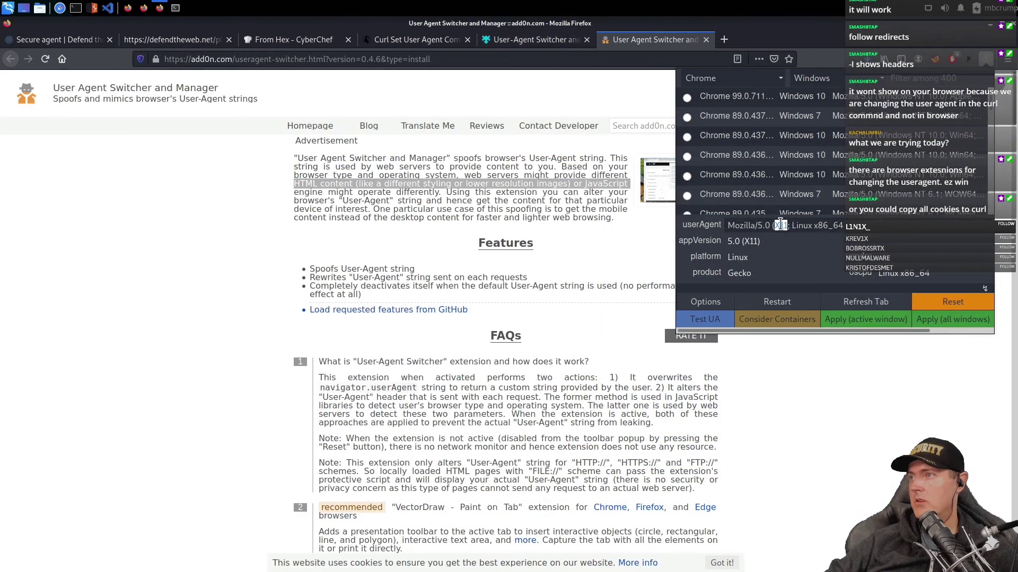
click(80, 41)
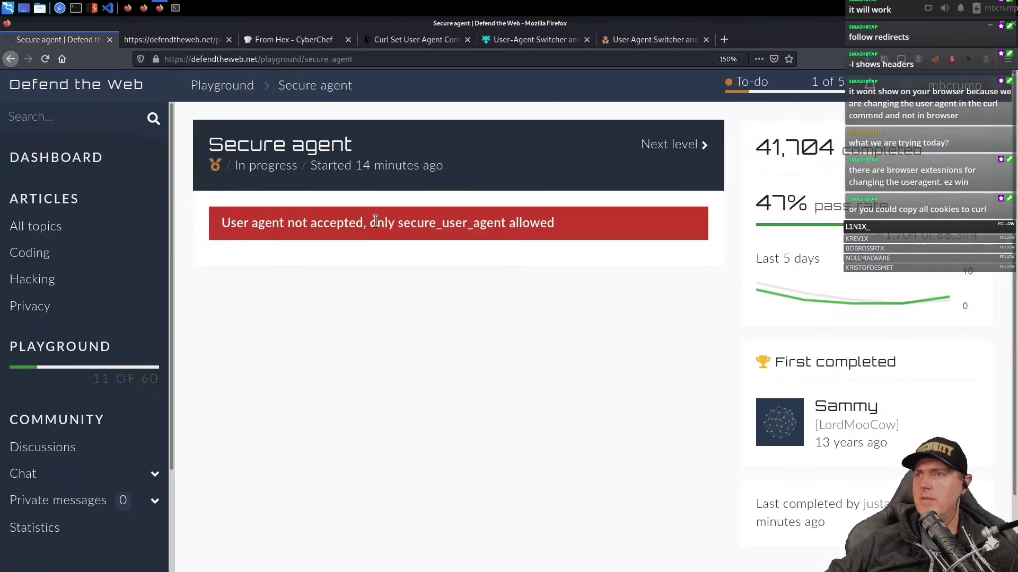
double_click(473, 223)
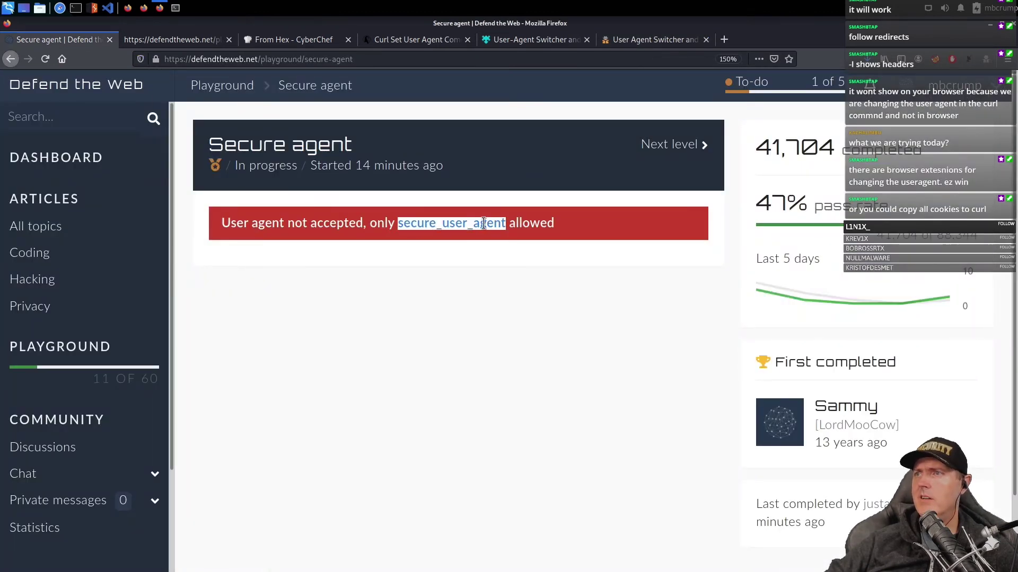
right_click(484, 224)
click(507, 231)
- Set the extension's user agent to secure_user_agent for all windows and reload the challenge
click(664, 39)
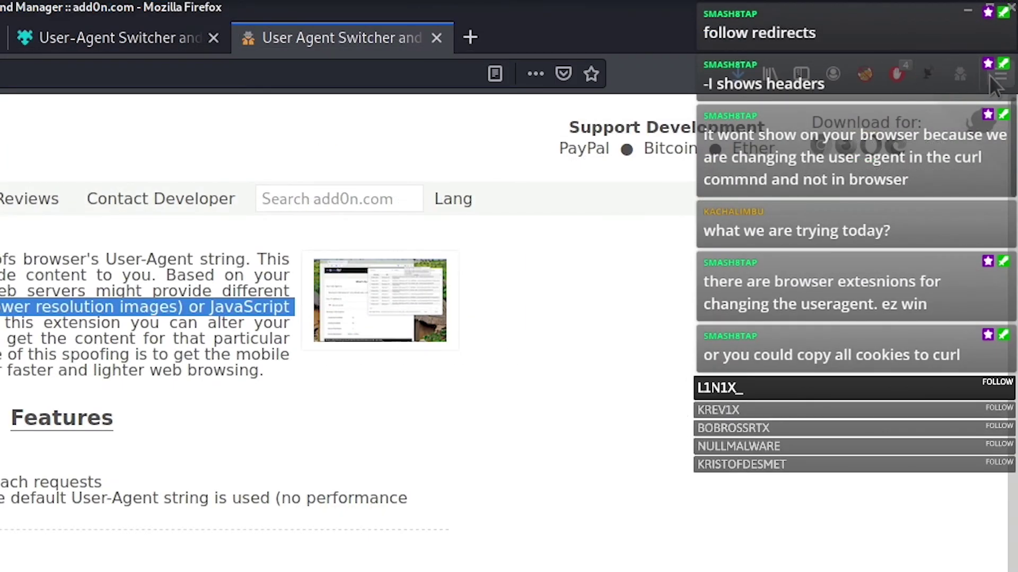
click(965, 71)
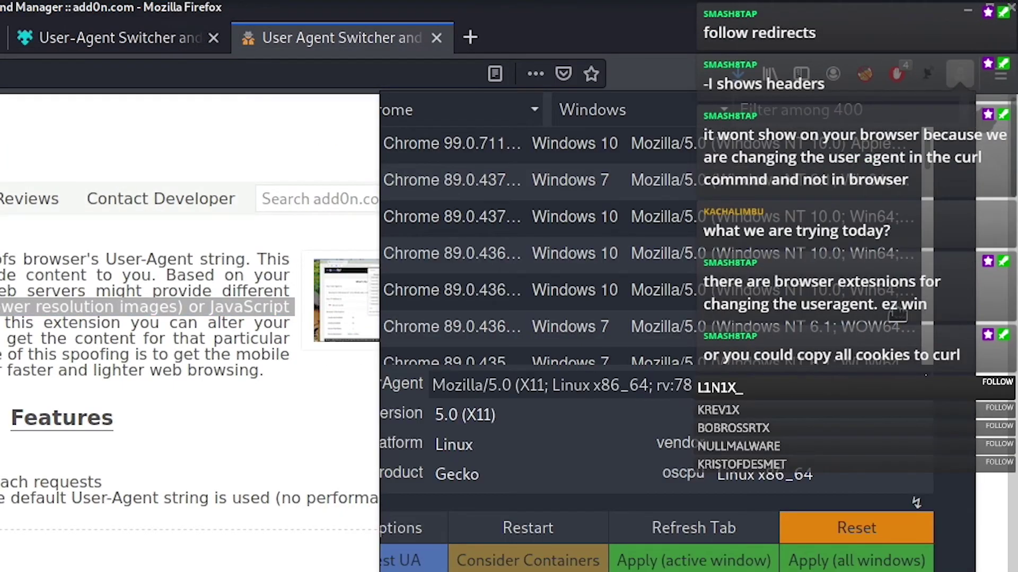
triple_click(522, 386)
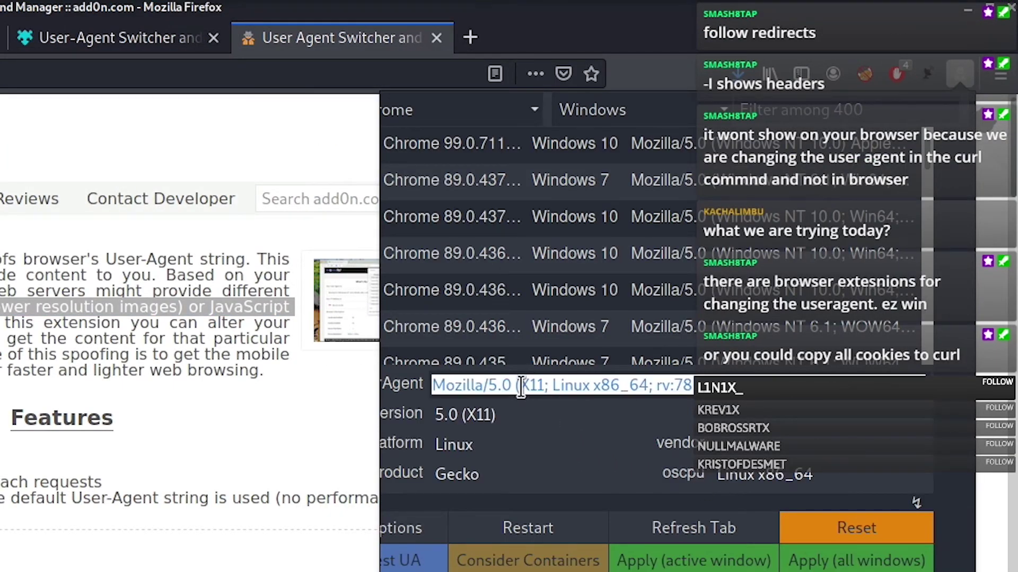
click(516, 387)
triple_click(516, 386)
key(ctrl+v)
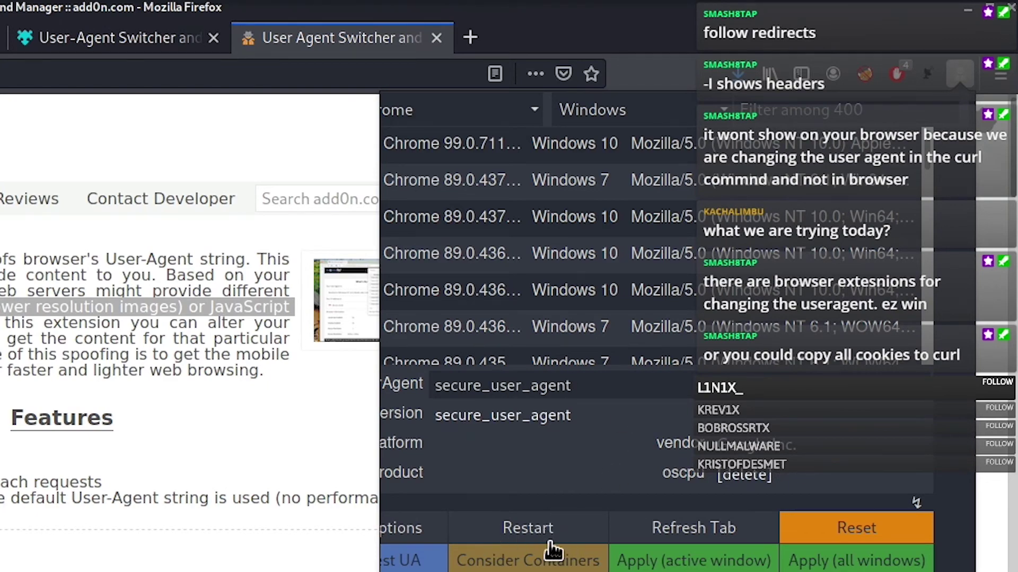
click(855, 561)
click(180, 40)
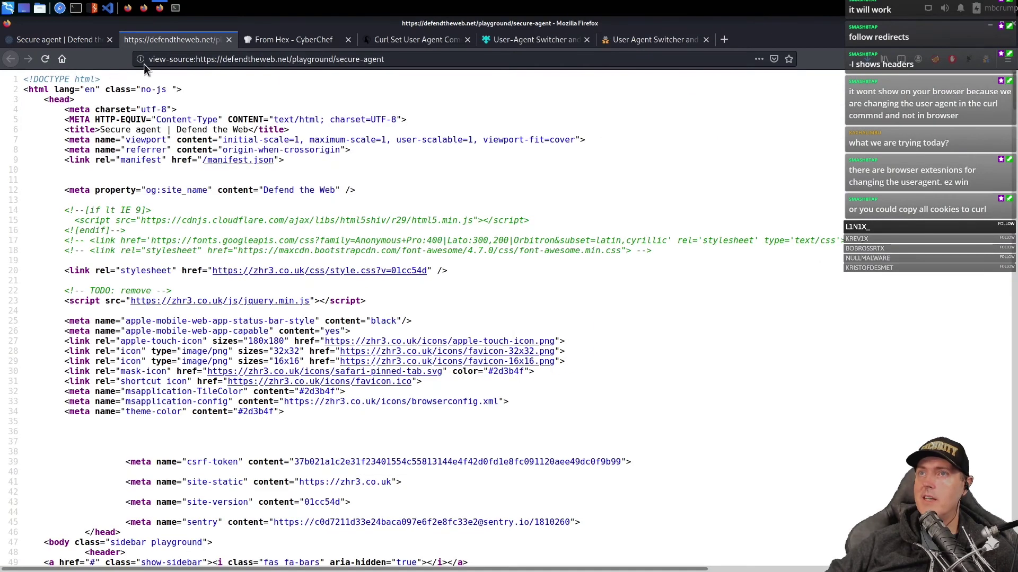
click(59, 40)
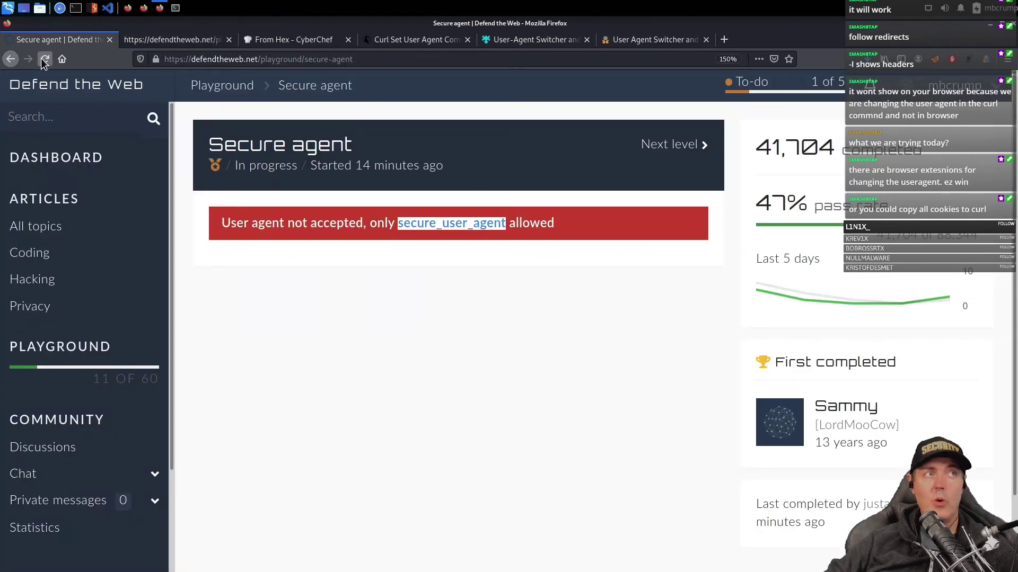
click(44, 59)
- Open Crypt 1, copy its cipher text and build an echo "…" | rev command in QTerminal
click(452, 385)
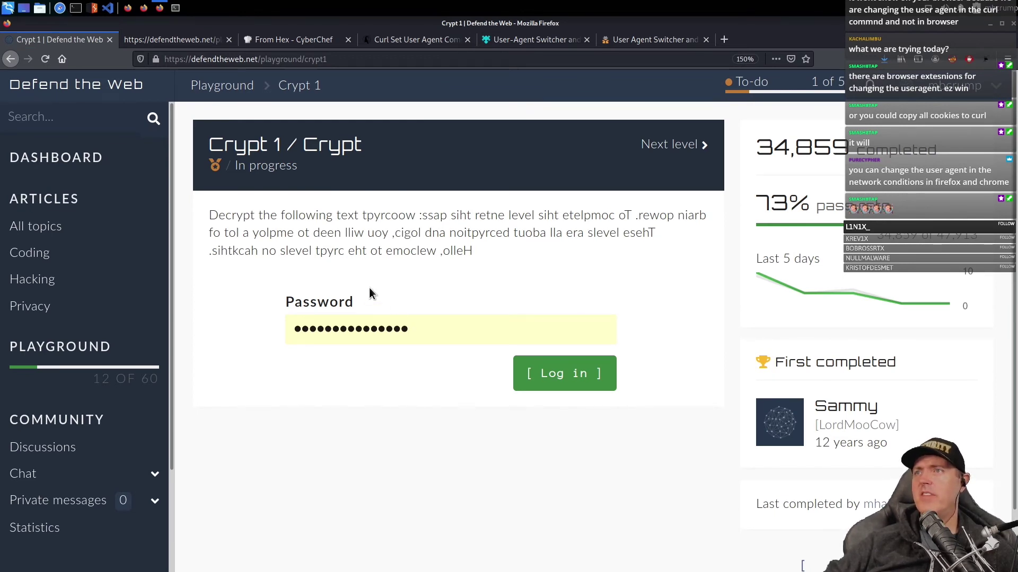
drag(364, 216, 424, 215)
key(alt+Tab)
text(ec)
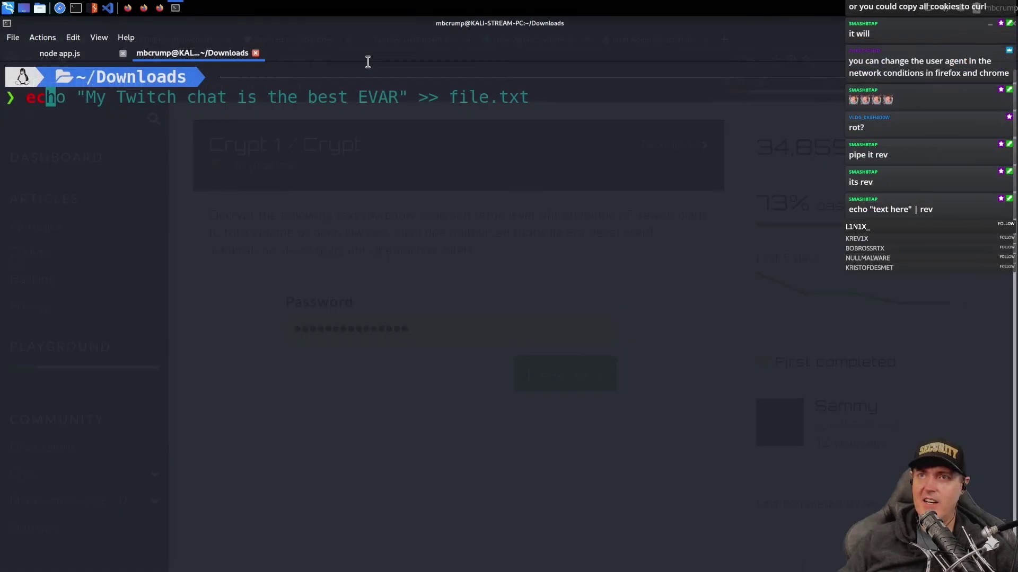
text(ho ")
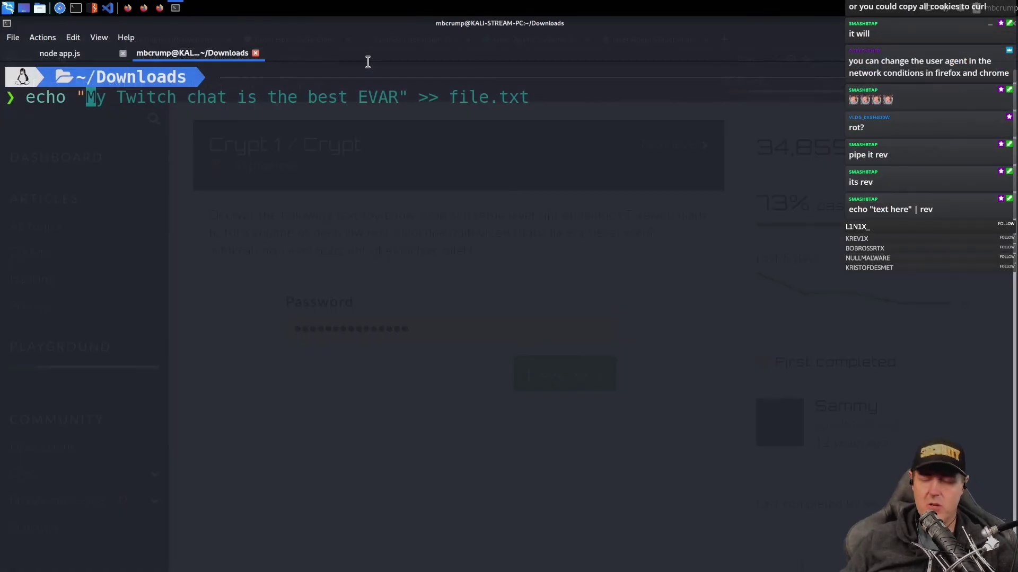
key(ctrl+u)
key(ctrl+shift+v)
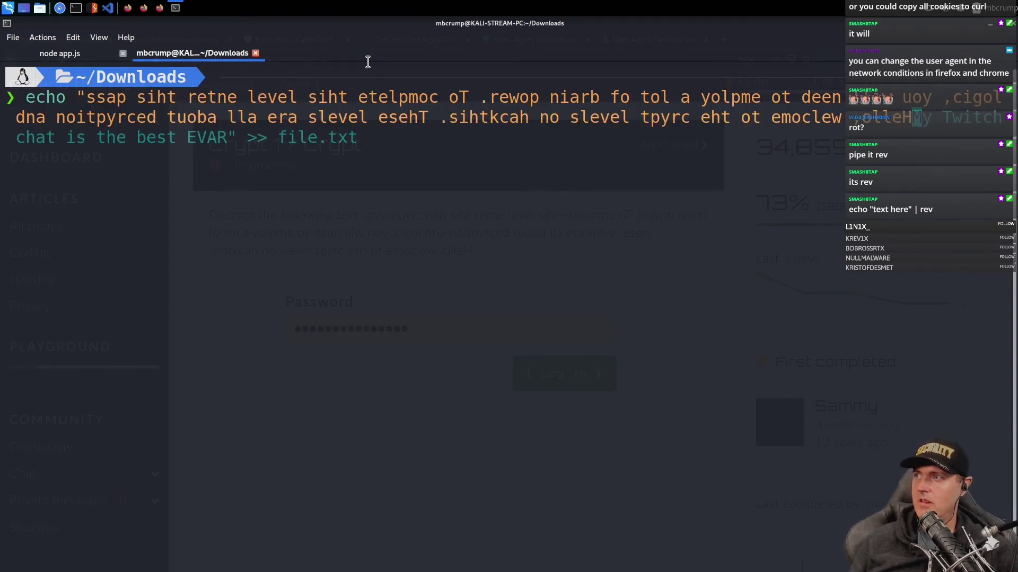
text(" )
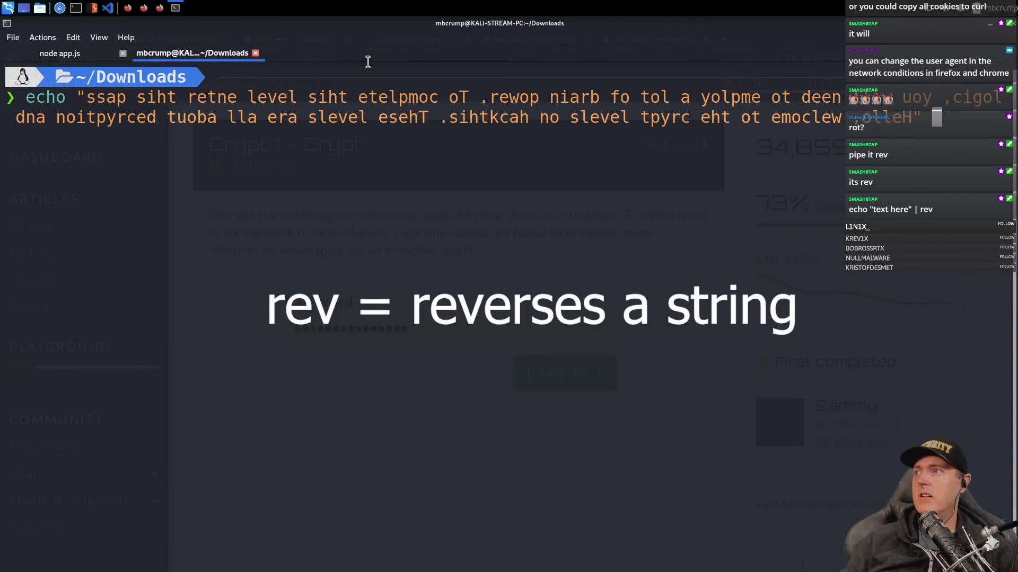
text(|)
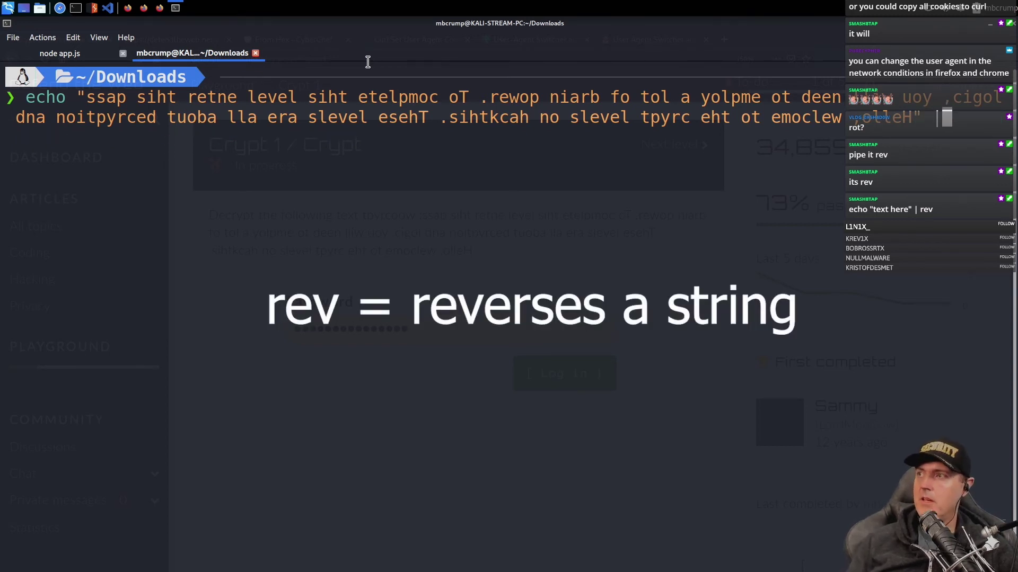
text( rev)
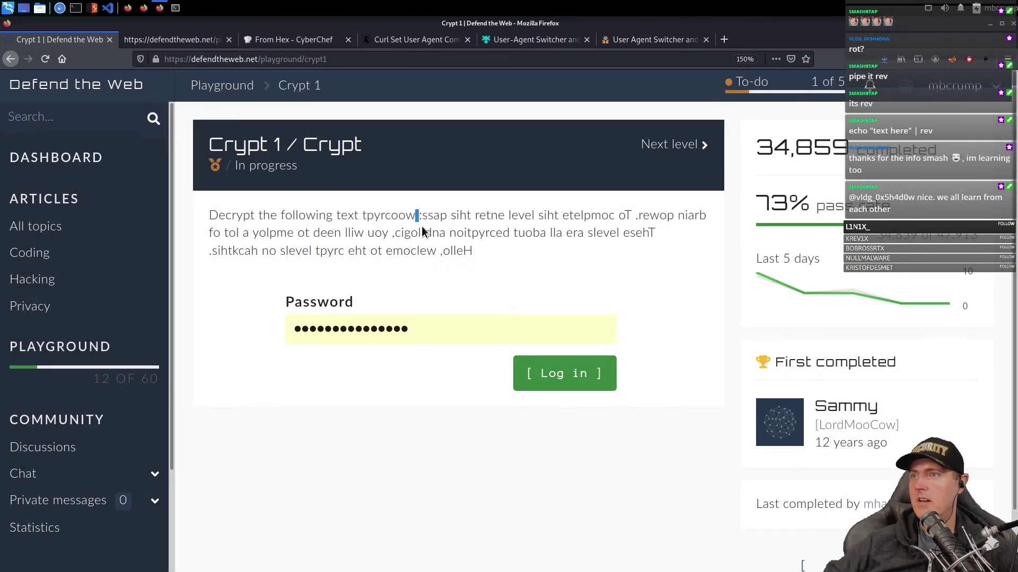
- Copy the cipher word tpyrcoow and reverse it with echo "tpyrcoow" | rev in QTerminal
click(395, 215)
drag(367, 215, 416, 217)
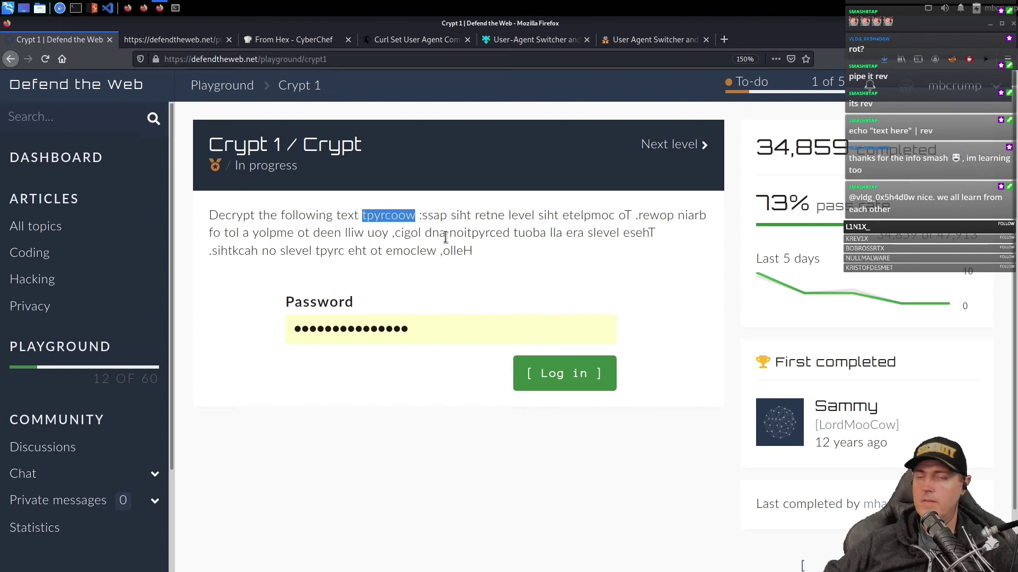
right_click(400, 220)
click(421, 230)
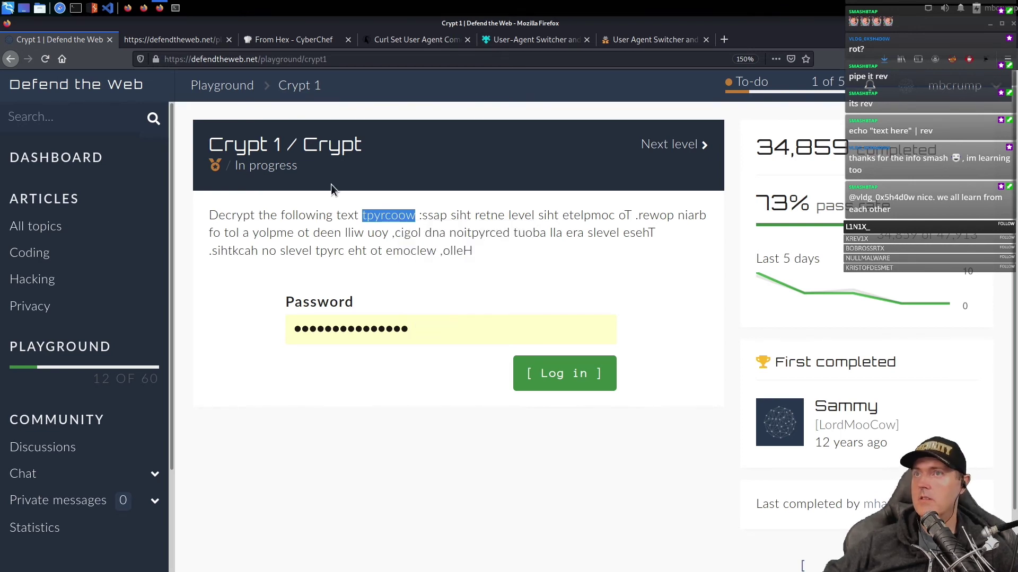
click(176, 8)
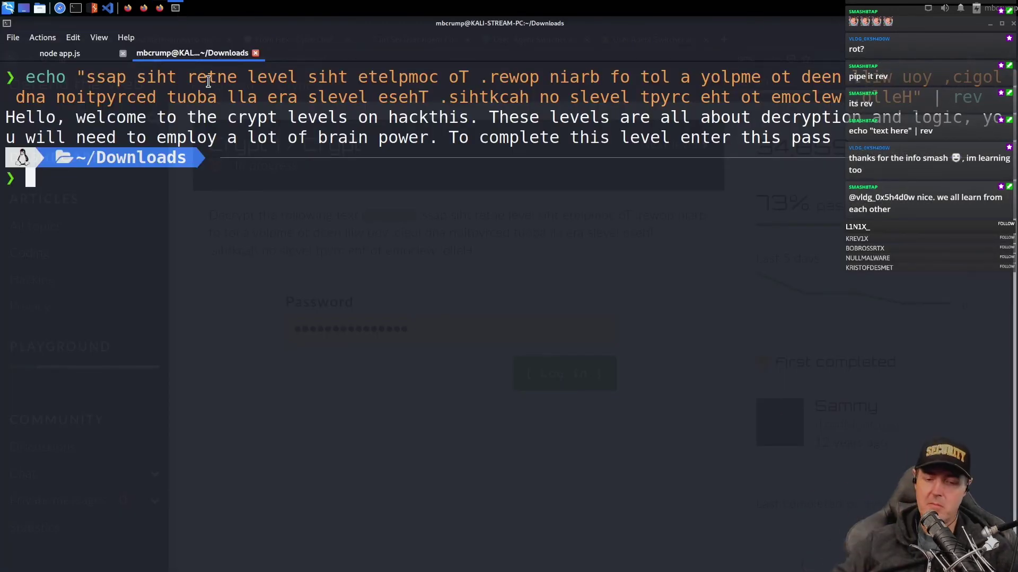
text(echo ")
key(ctrl+shift+v)
text(" | rev)
key(Return)
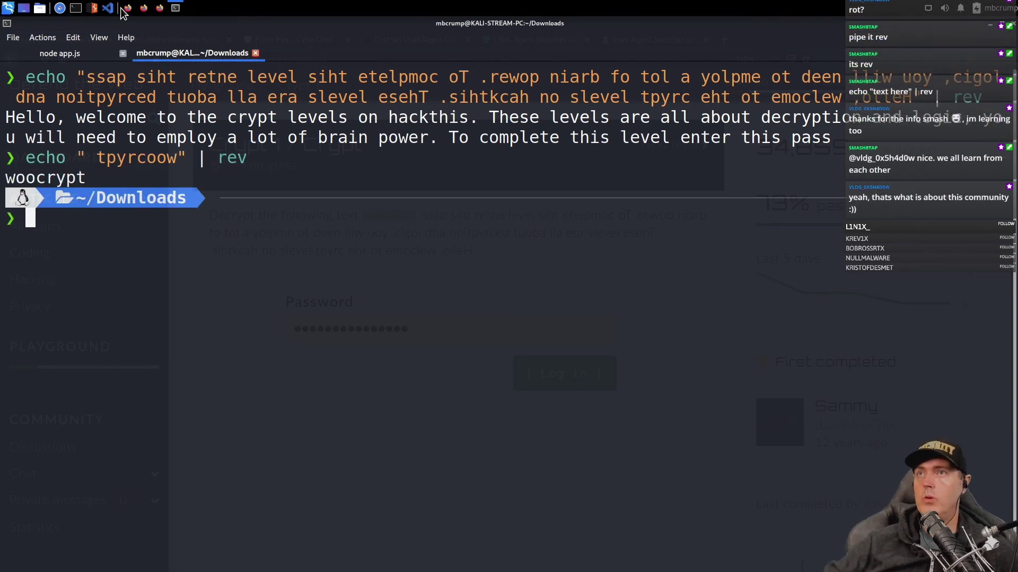
double_click(51, 176)
right_click(53, 176)
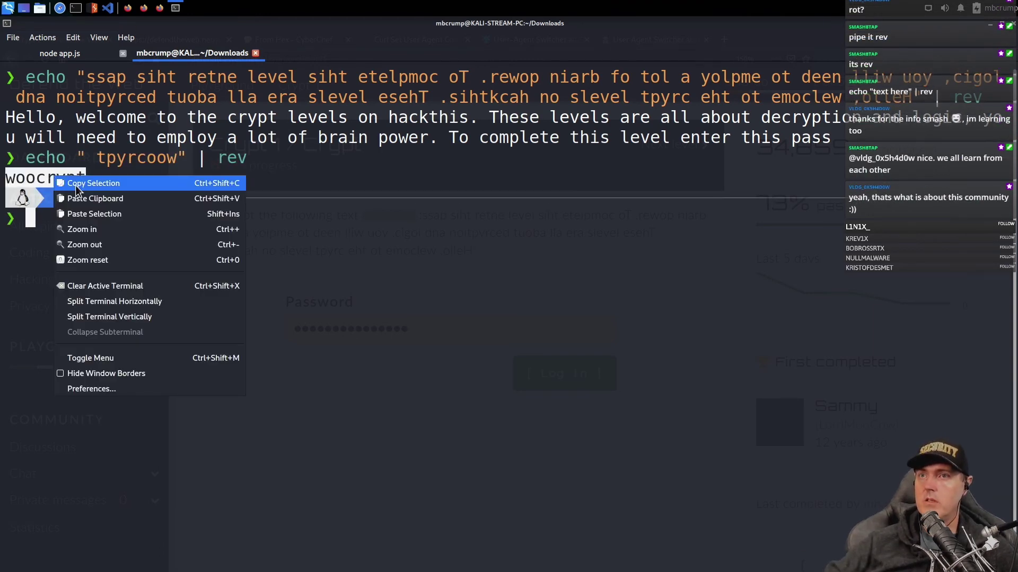
click(76, 184)
click(143, 8)
key(ctrl+a)
key(ctrl+v)
click(563, 374)
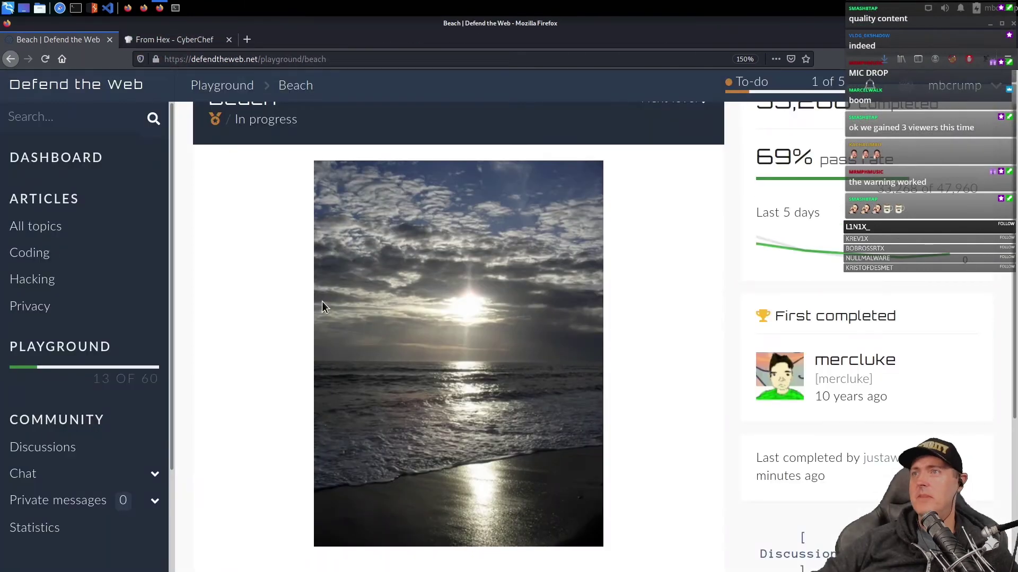
- Save the Beach sunset photo as b4.jpg in the vulntryhackme folder
scroll(397, 377, down, 5)
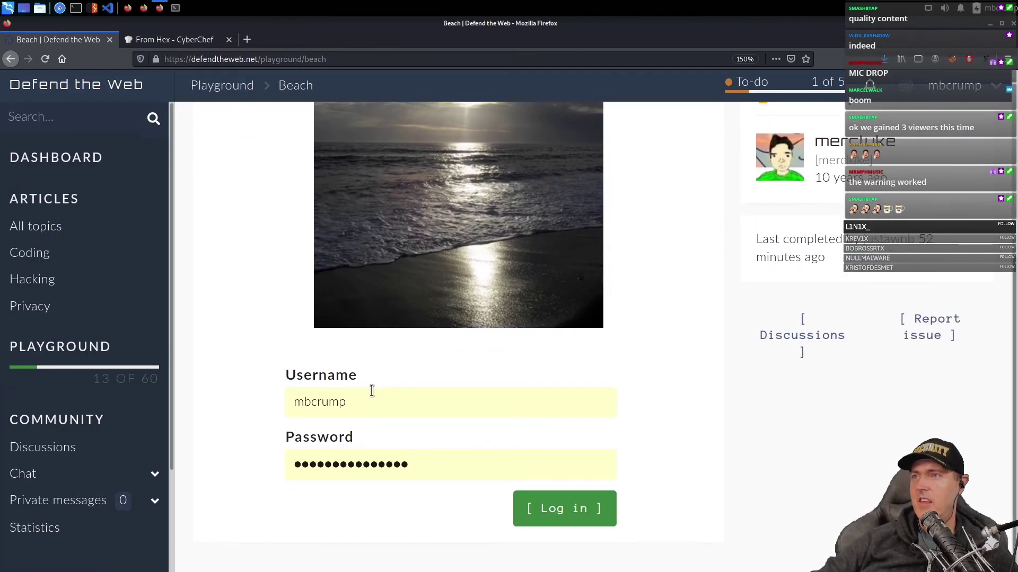
scroll(373, 387, up, 5)
scroll(373, 387, down, 2)
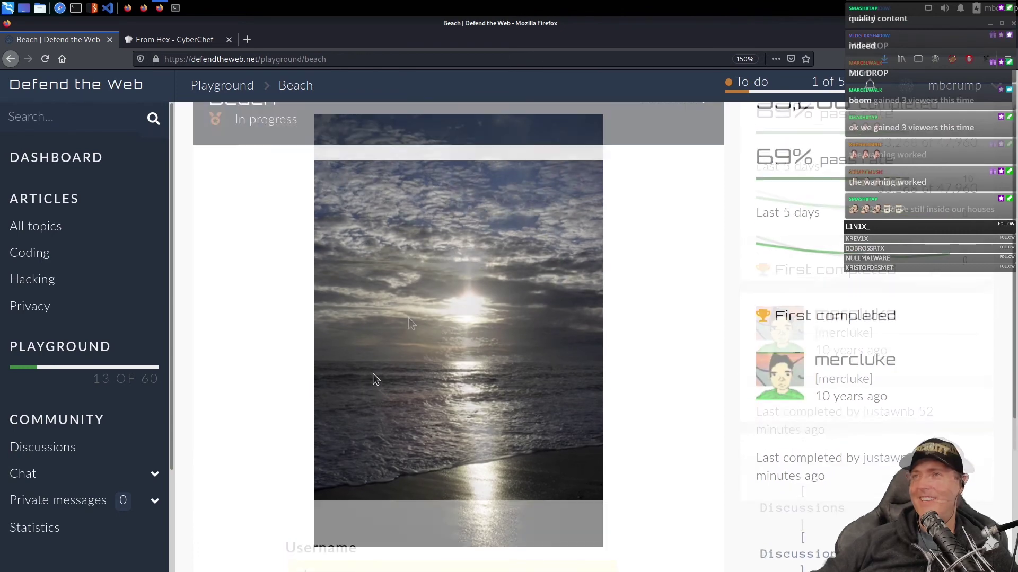
right_click(408, 319)
click(445, 370)
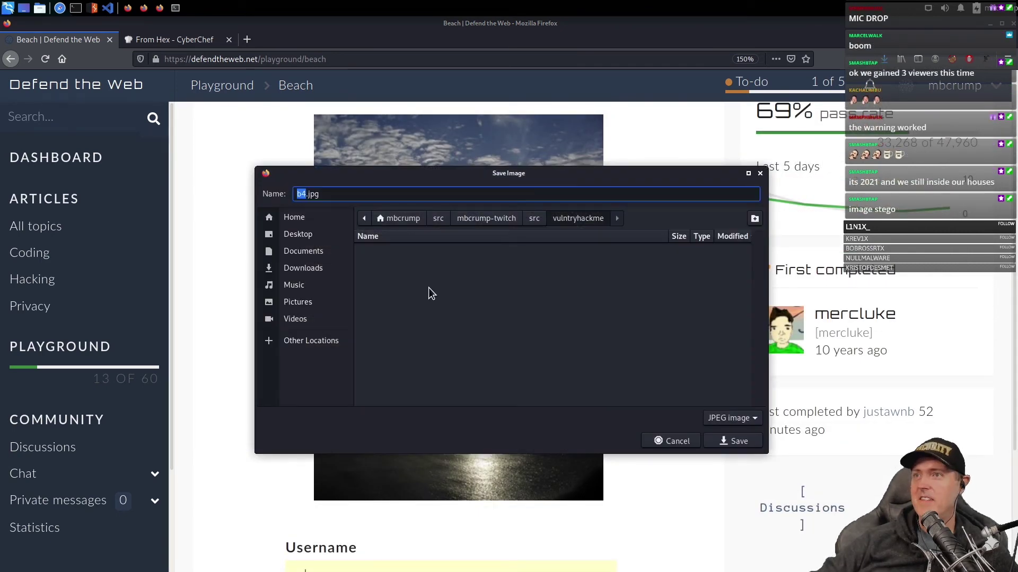
click(736, 441)
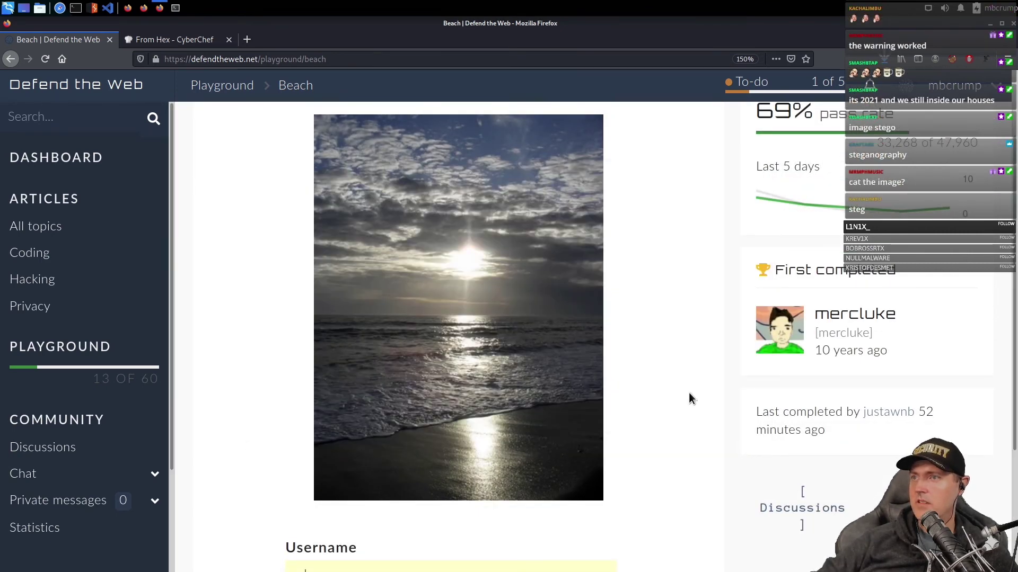
key(alt+Tab)
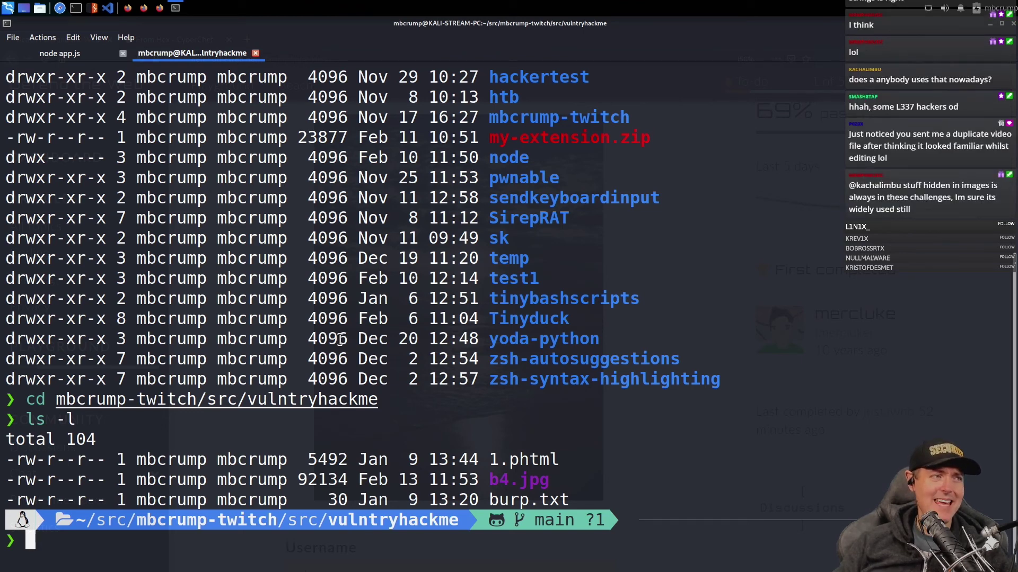
- Run file b4.jpg to check the image's file type
key(Up)
key(Down)
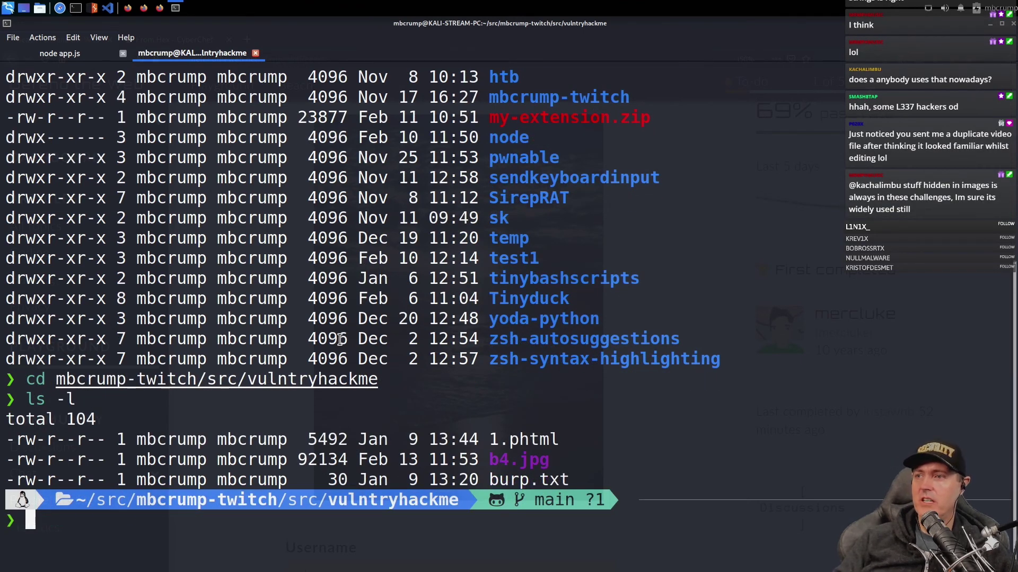
text(file b4.jpg)
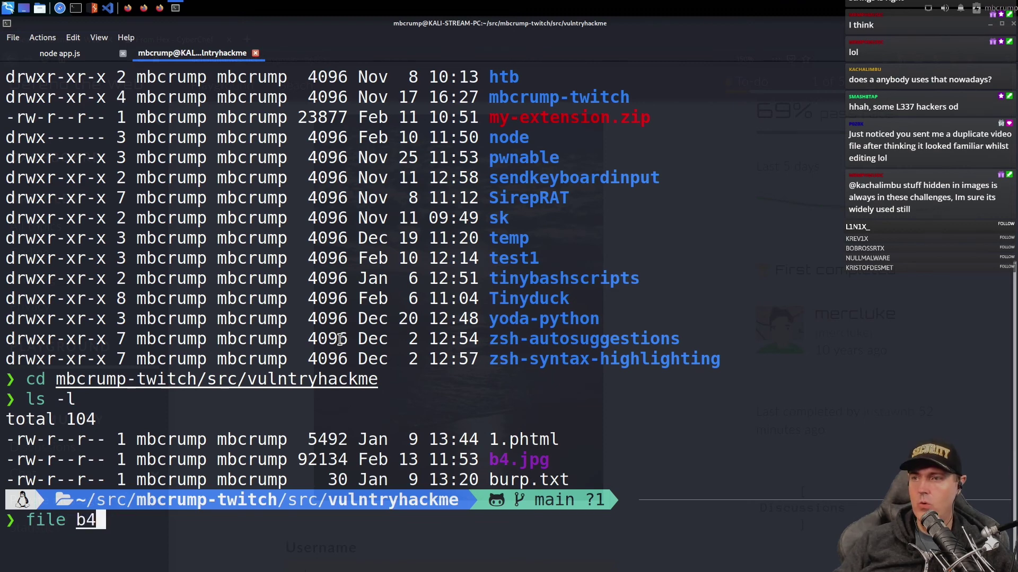
key(Return)
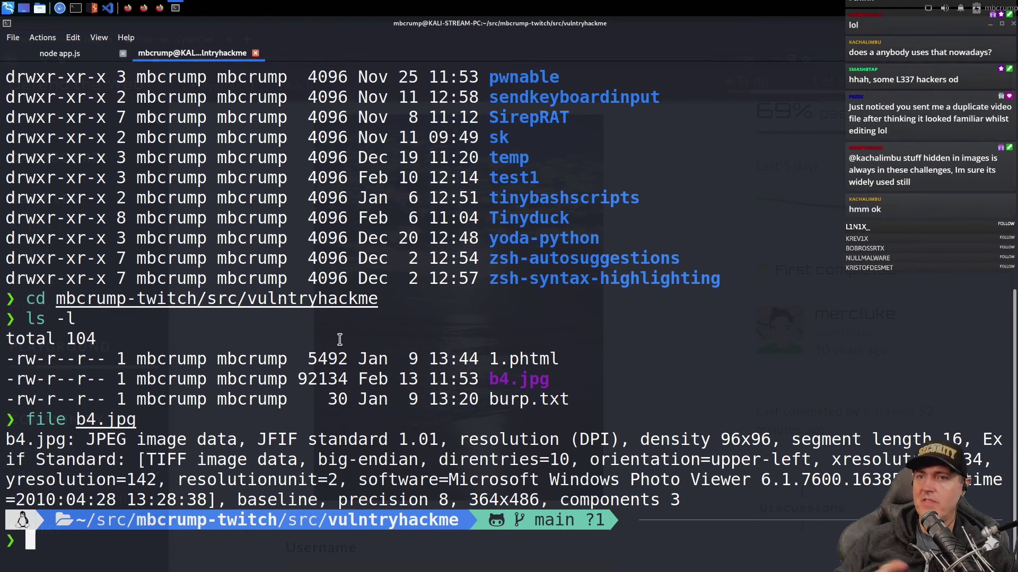
- Run strings b4.jpg and scroll through the extracted text to the chocolate line
text(strings )
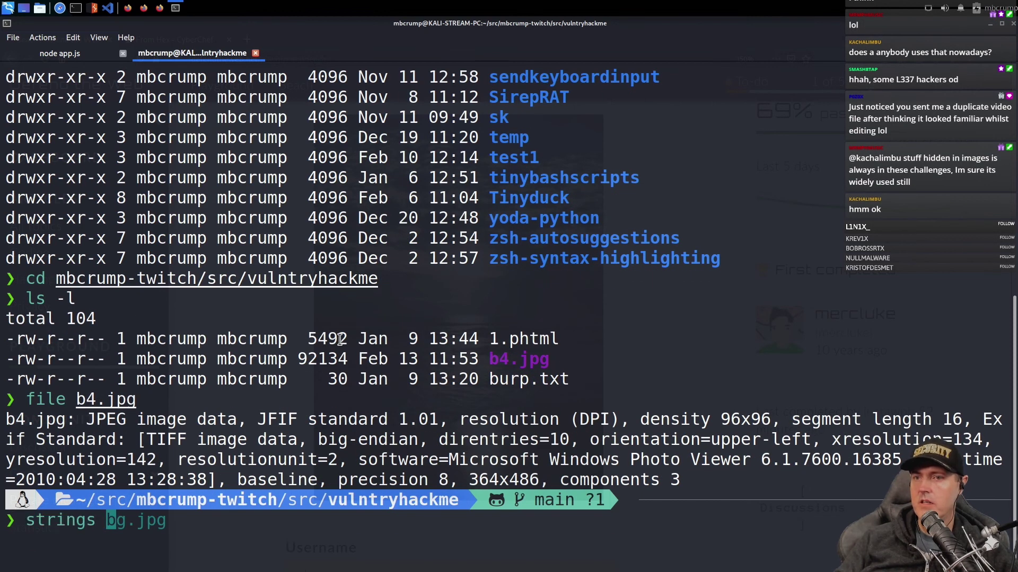
text(b4)
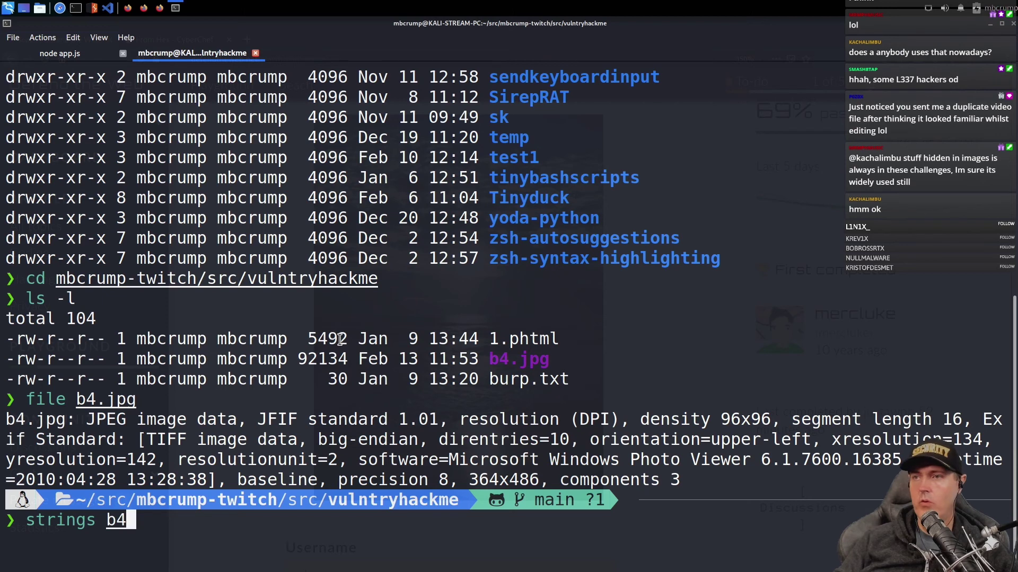
key(Tab)
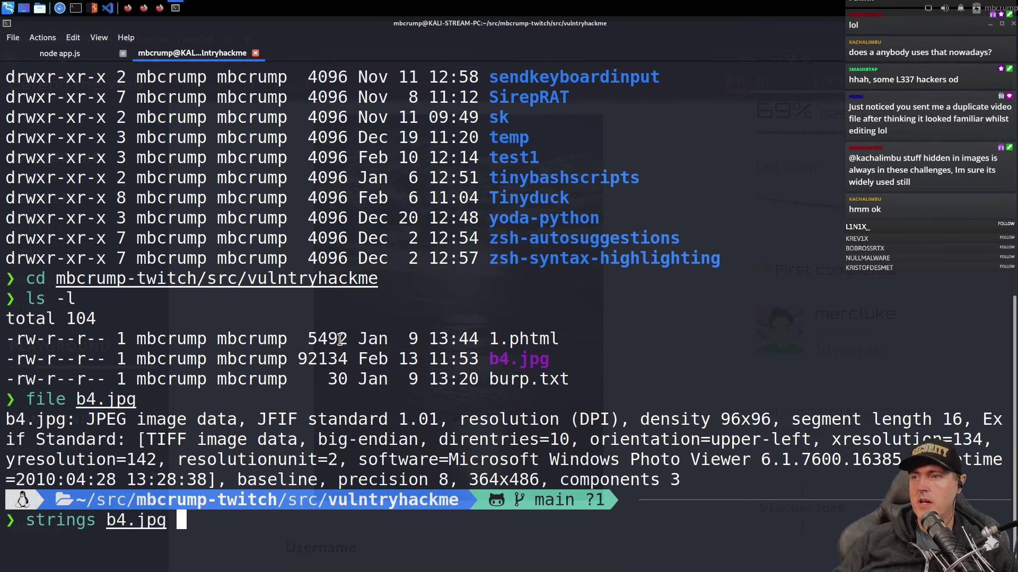
key(Return)
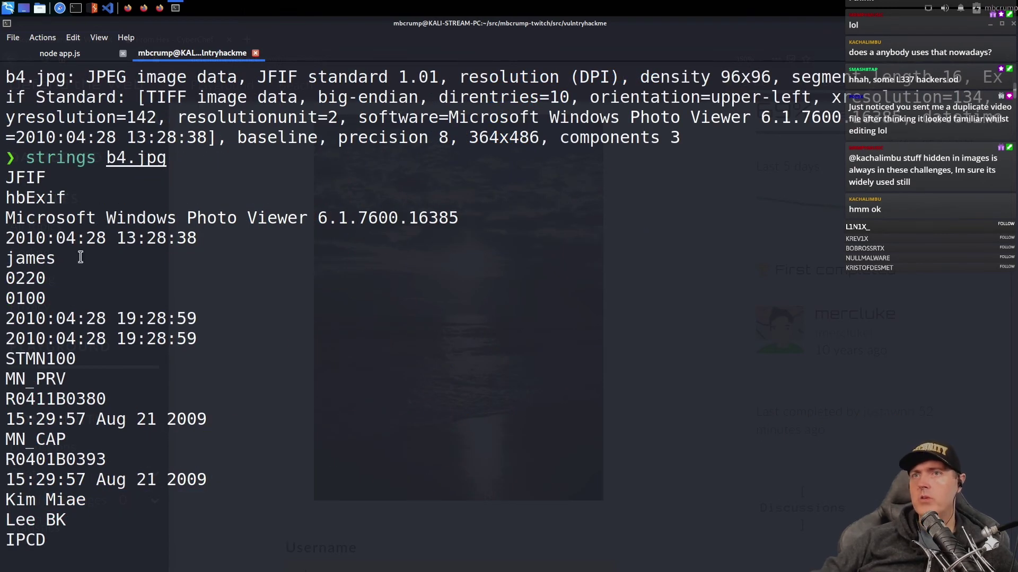
drag(29, 261, 65, 261)
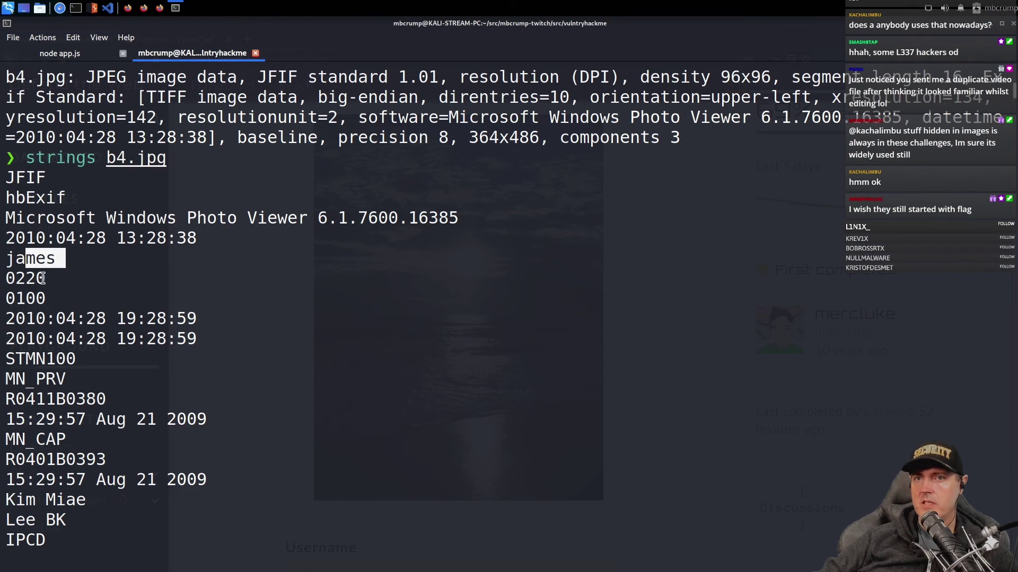
scroll(21, 398, down, 2)
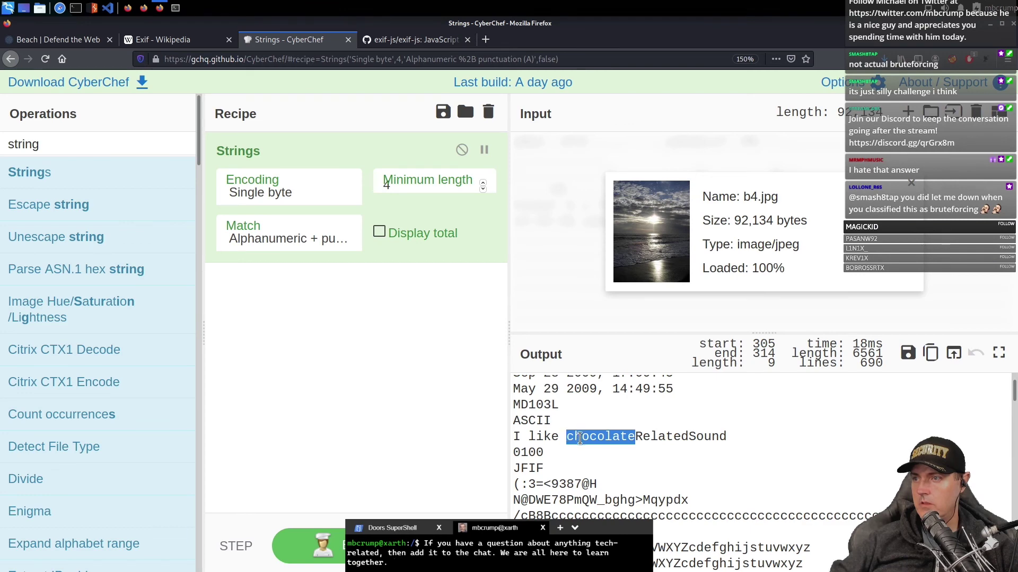
- Copy 'chocolate', submit 'Relax' to clear Beach, and run the exiftool install command
right_click(579, 438)
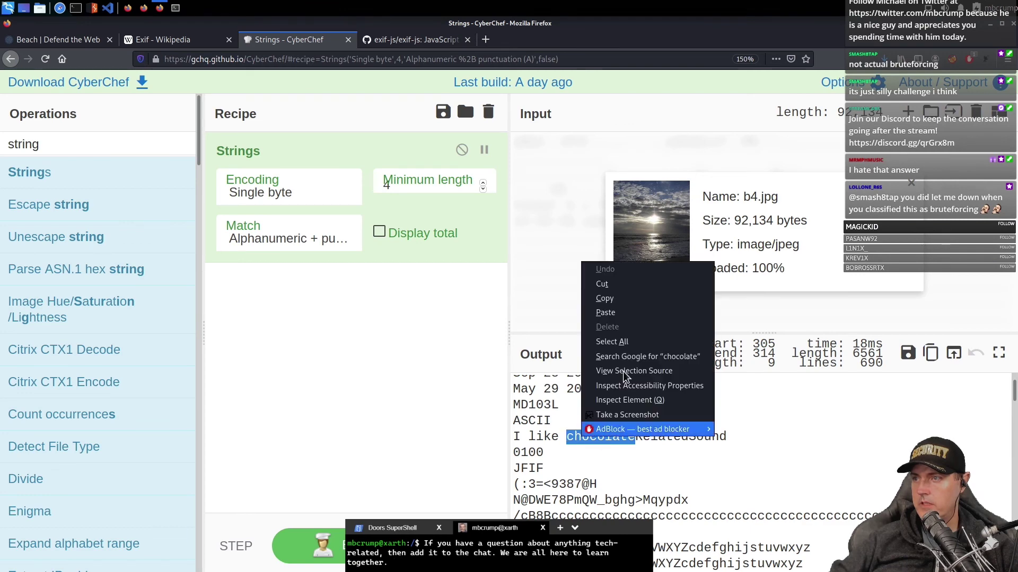
click(606, 308)
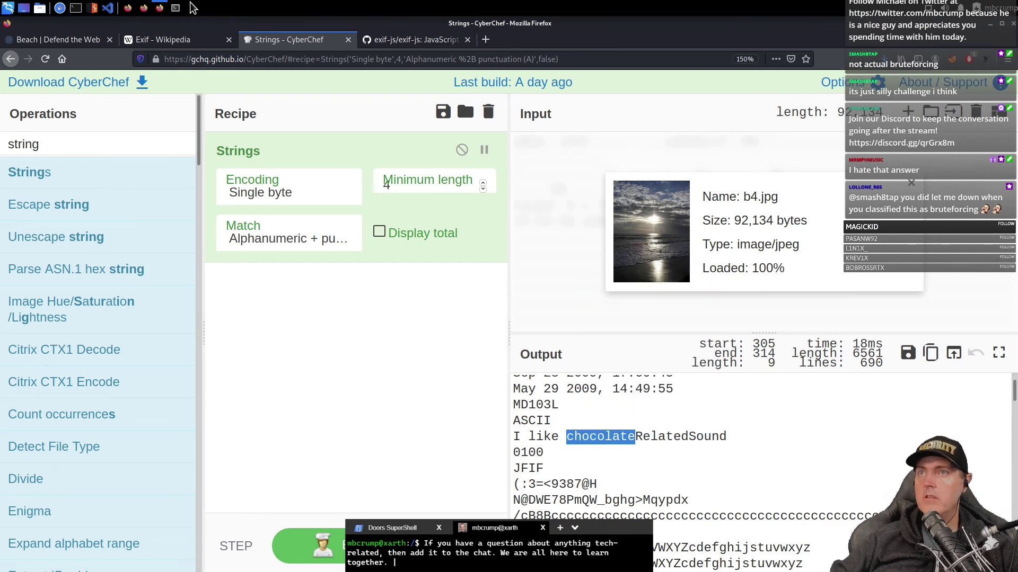
key(ctrl+Page_Up)
key(ctrl+Page_Up)
text(Relax)
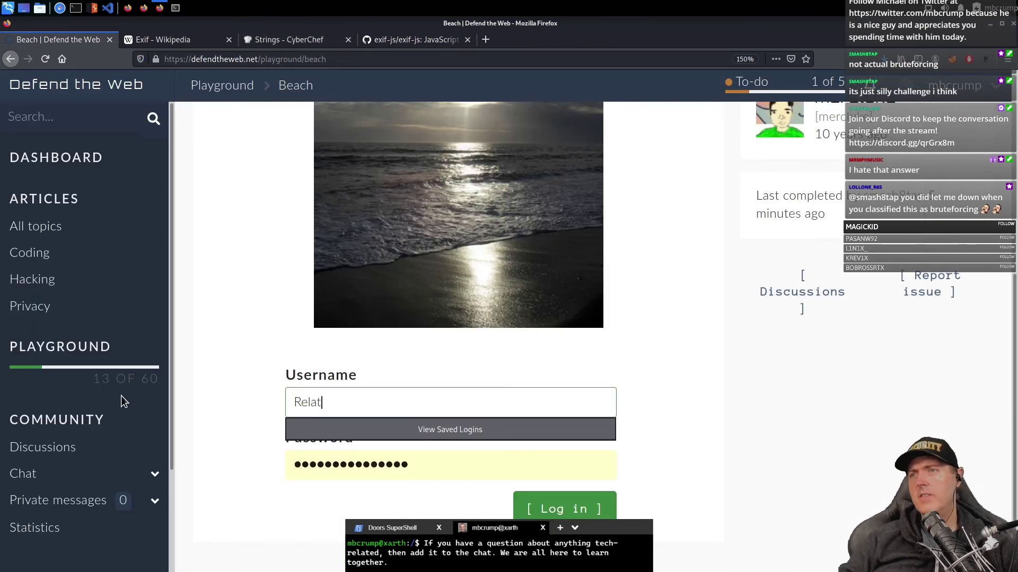
key(Return)
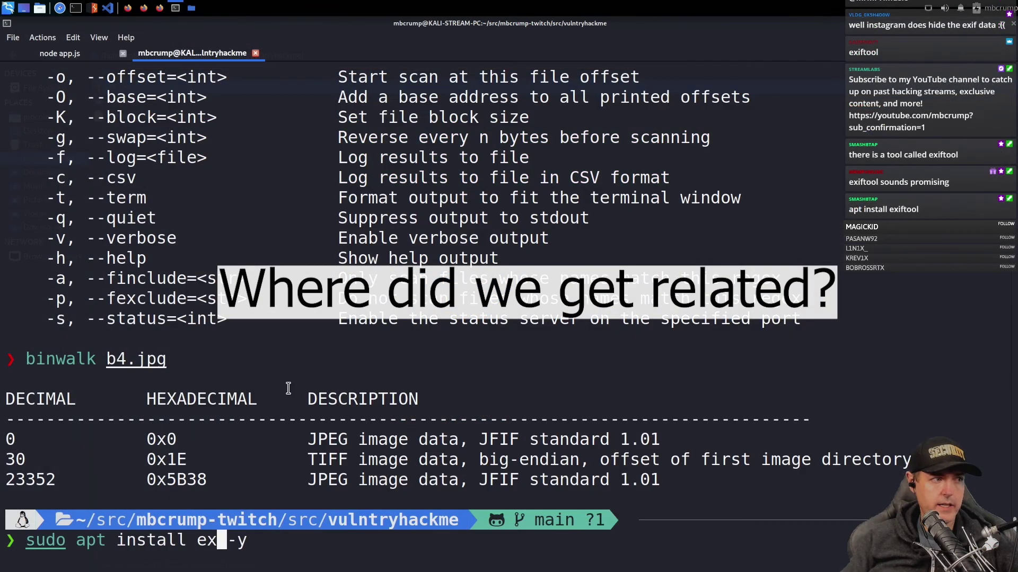
text(iftool -y)
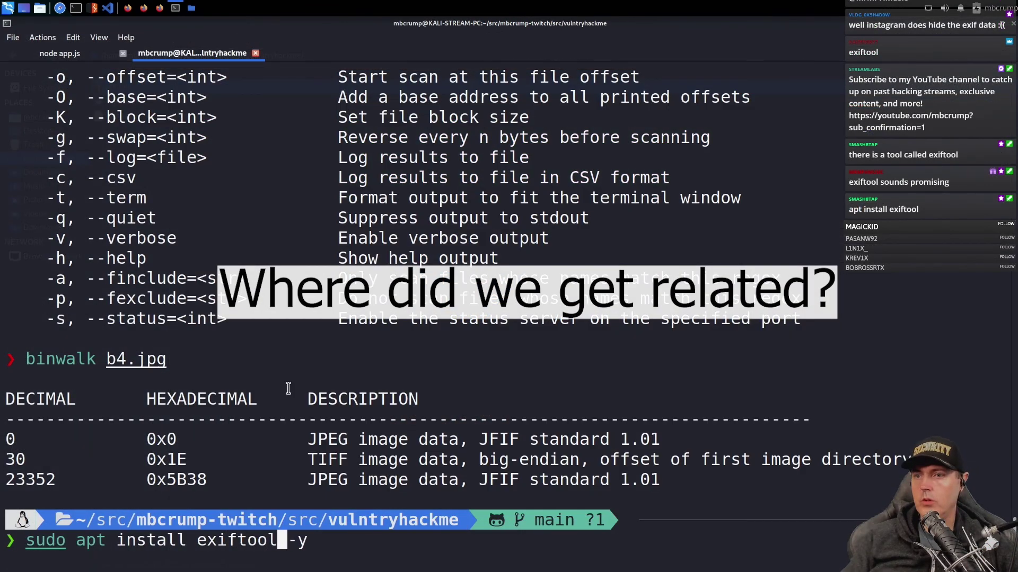
key(Return)
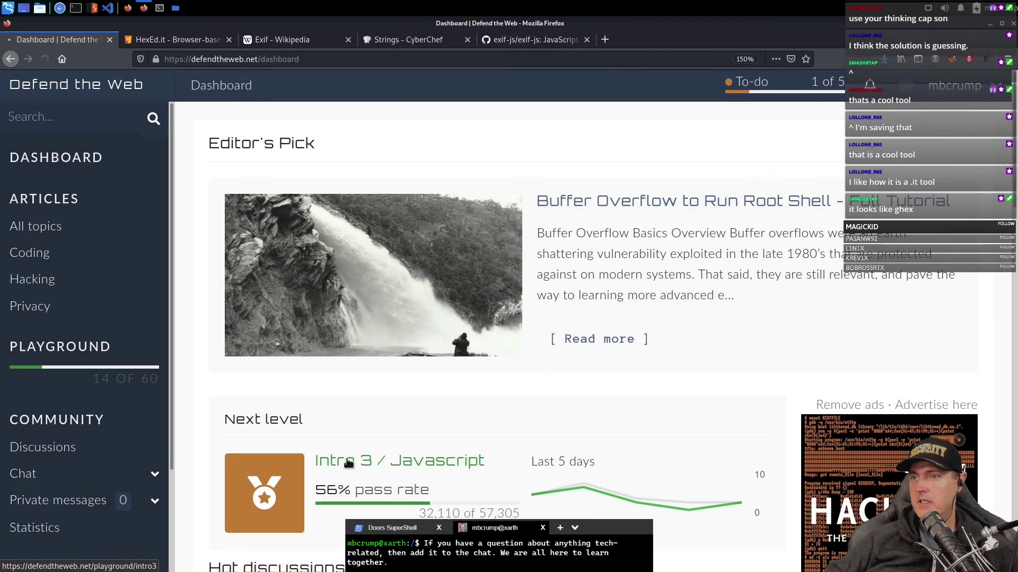
- Open Intro 3 / Javascript and close the HexEd.it, Wikipedia and CyberChef tabs
click(347, 466)
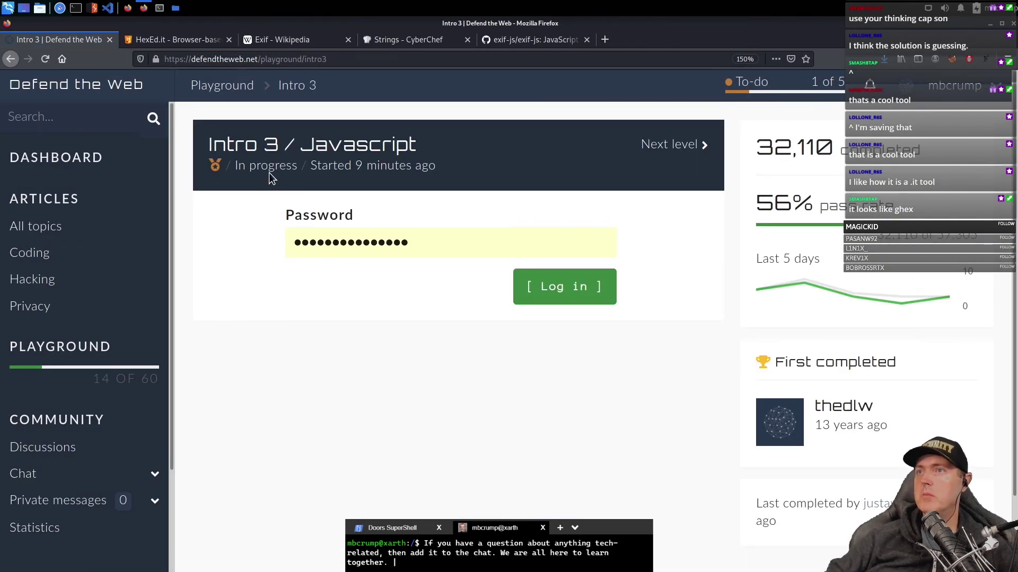
click(227, 40)
click(228, 40)
click(228, 40)
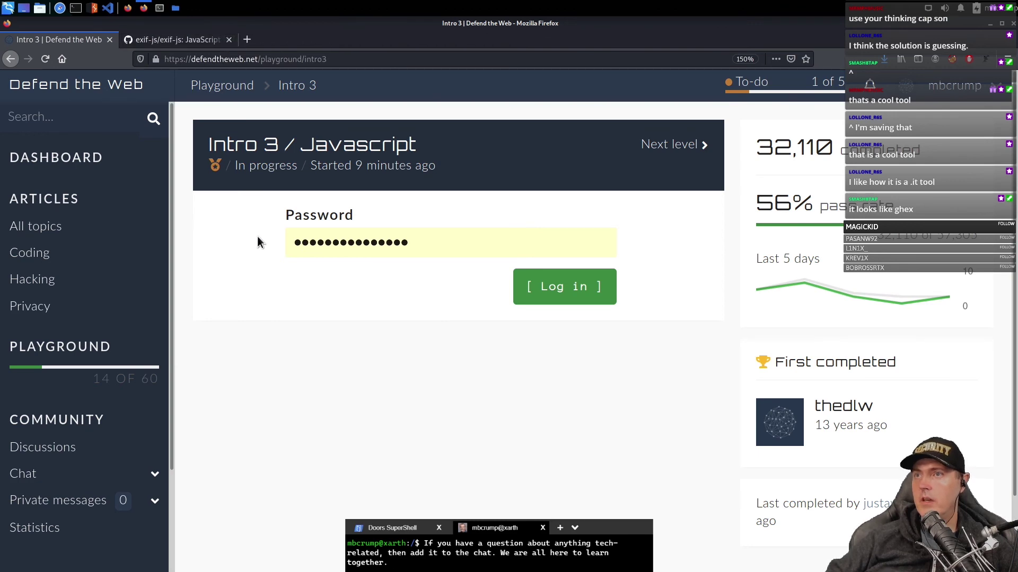
- View Intro 3's page source, searching for 'incorrect' and 'javascript' to find the check script
right_click(247, 260)
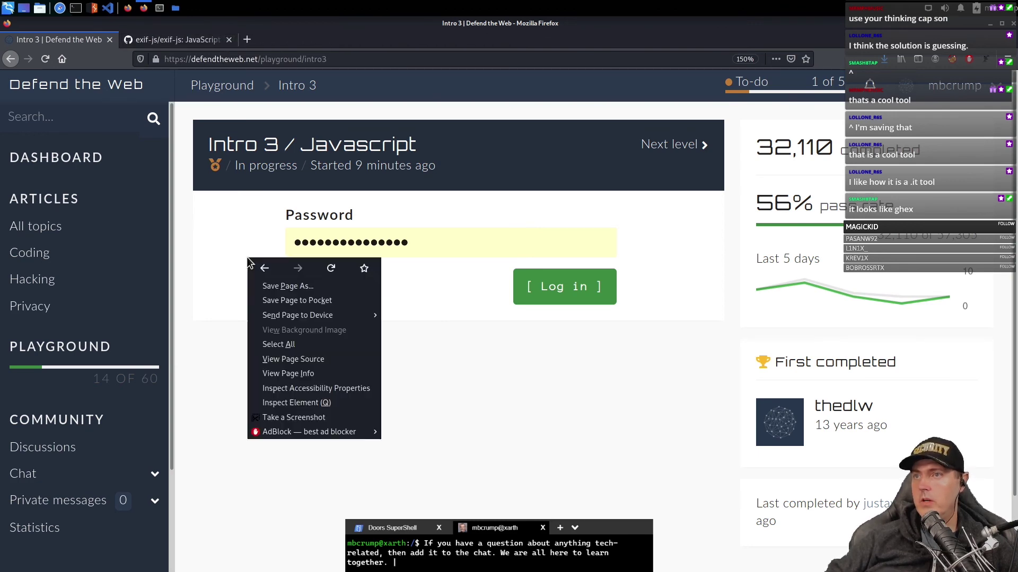
click(300, 358)
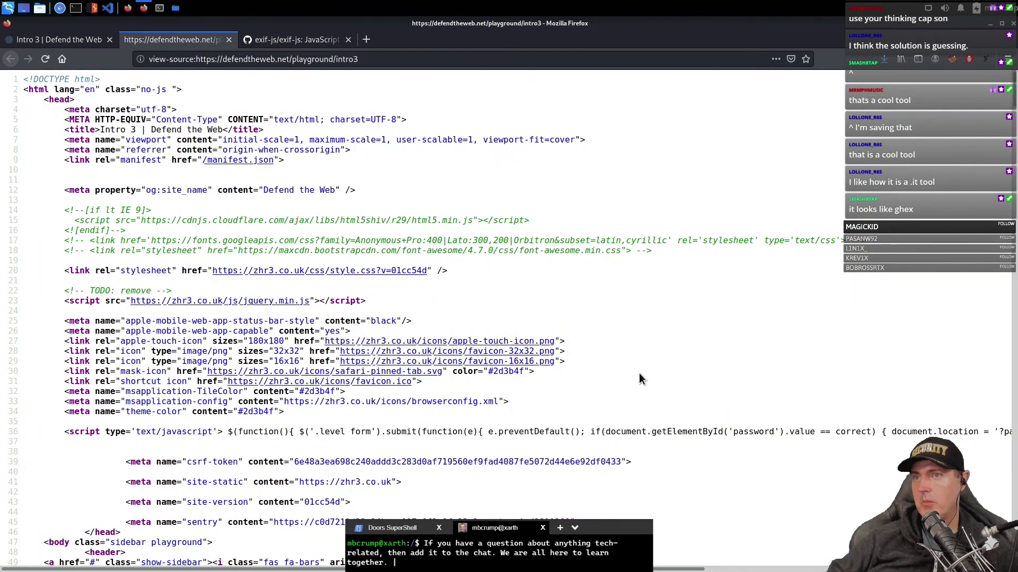
key(ctrl+f)
text(incorrect)
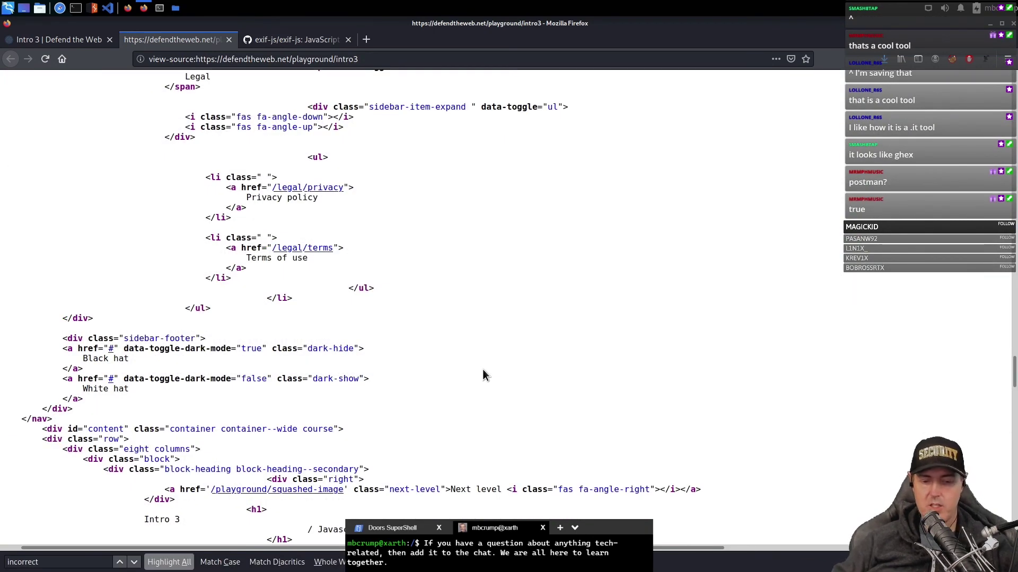
key(ctrl+f)
text(javascript)
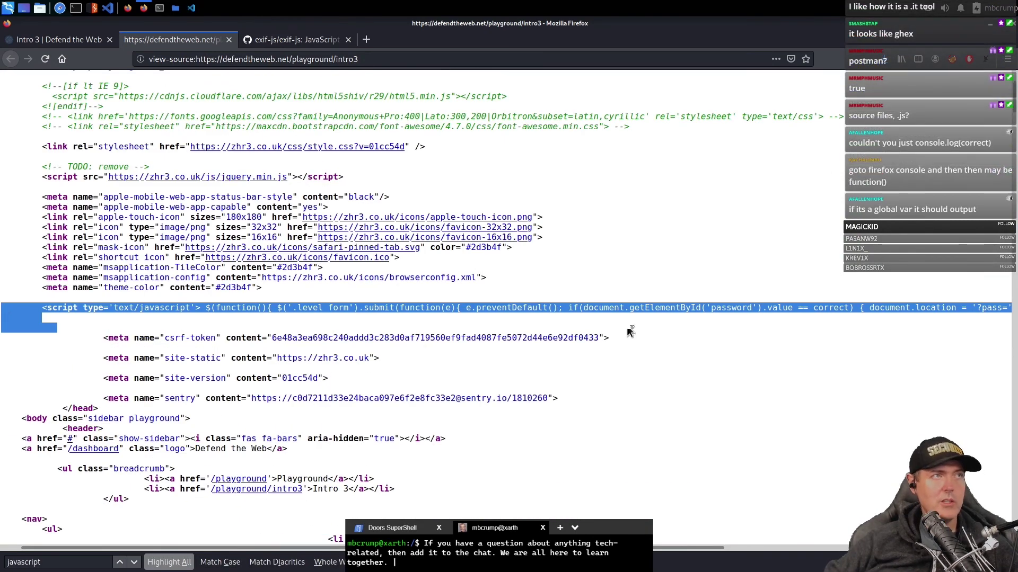
triple_click(460, 451)
click(55, 40)
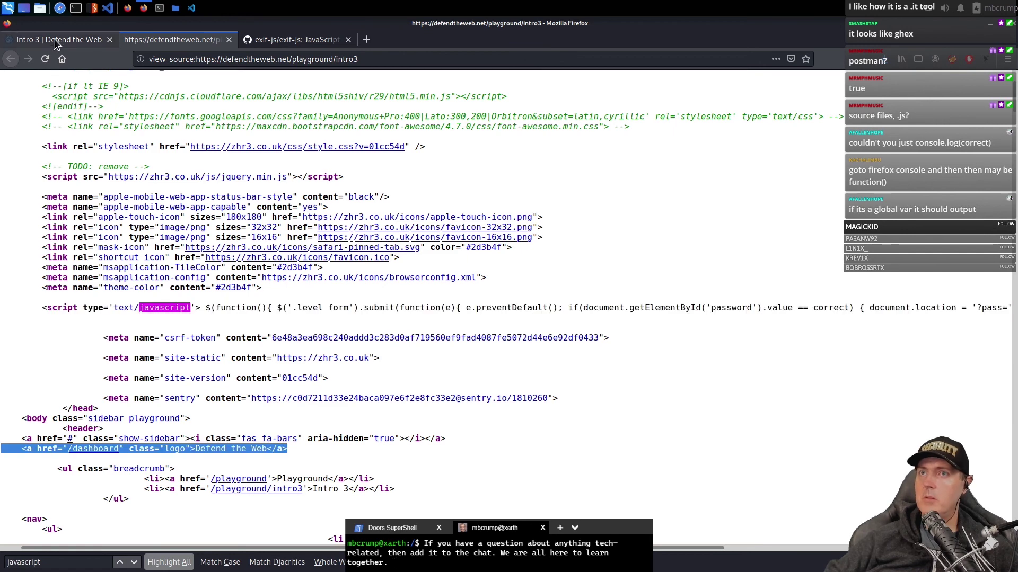
- In developer tools, log the password variable in Console and locate the script defining correct
key(ctrl+shift+i)
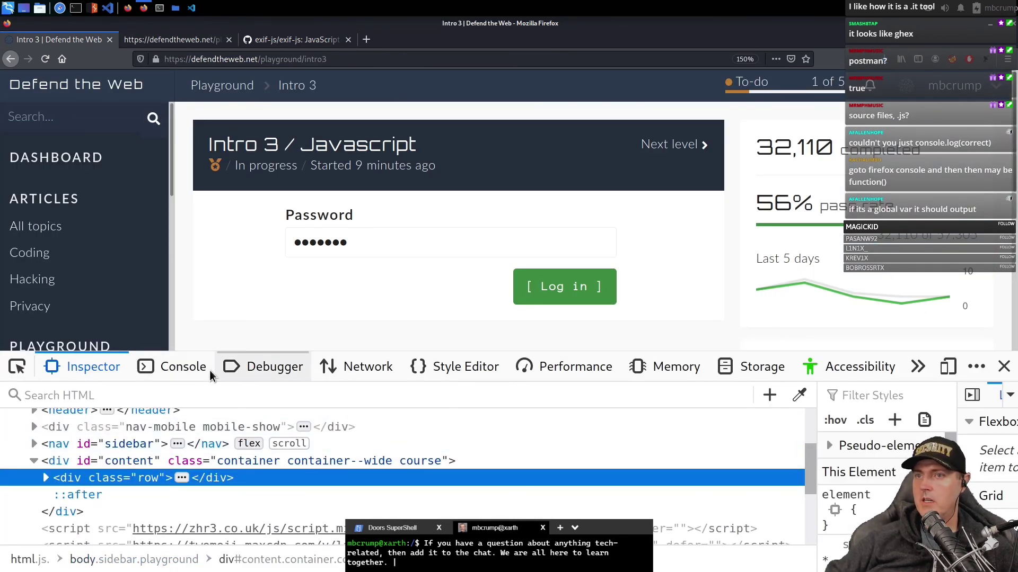
click(207, 370)
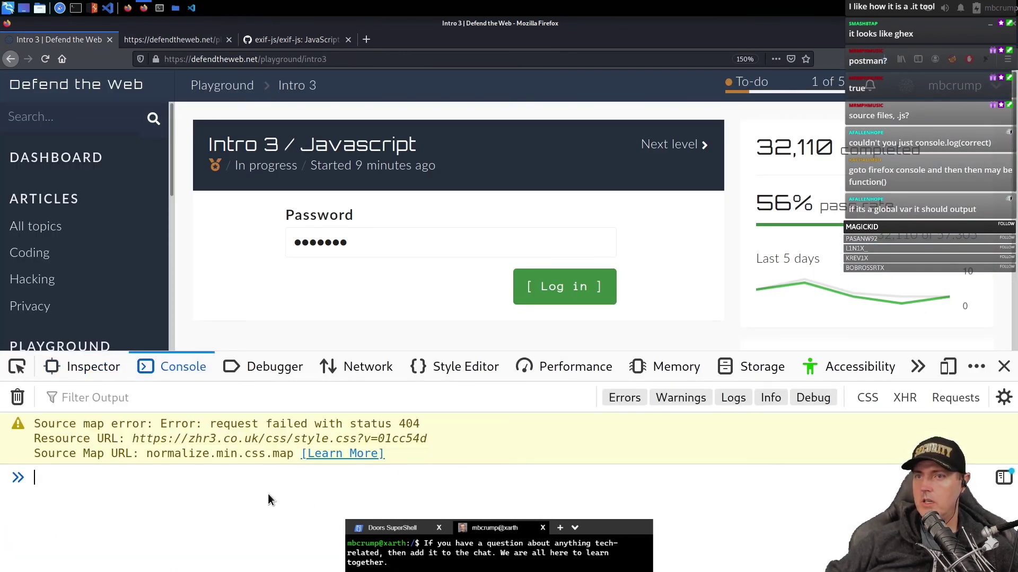
text(cons)
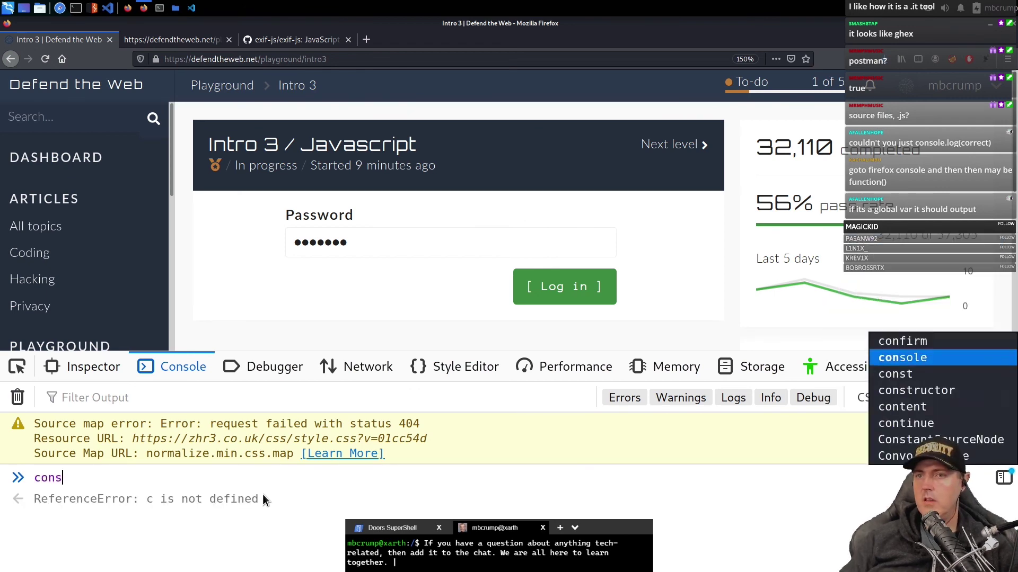
text(ole.log()
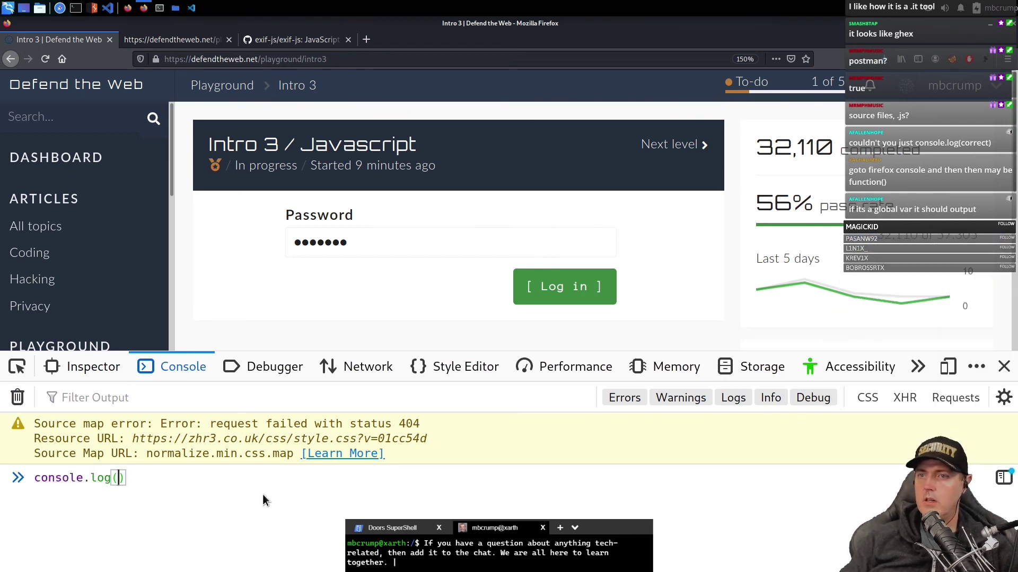
text(passw)
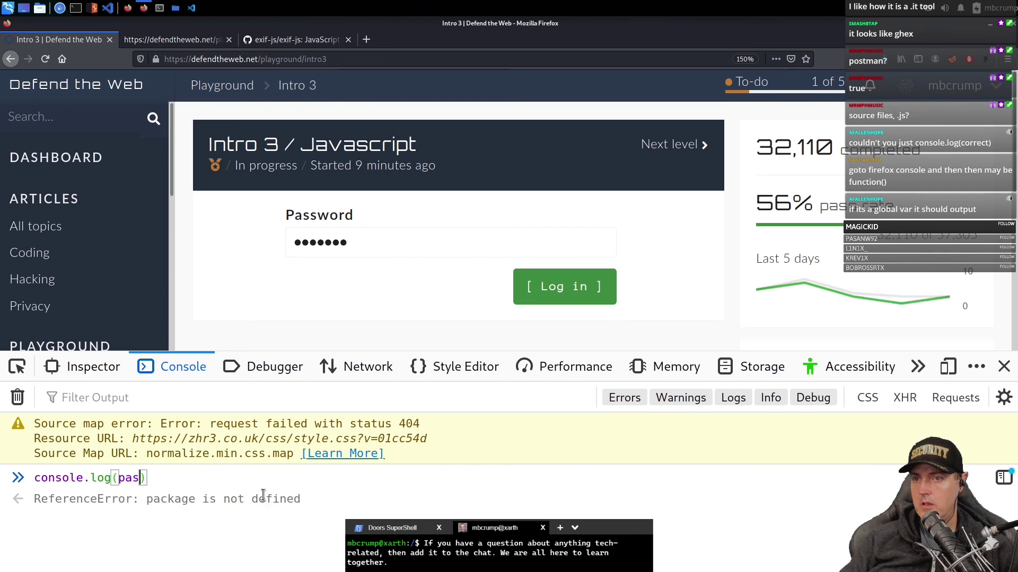
text(ord)
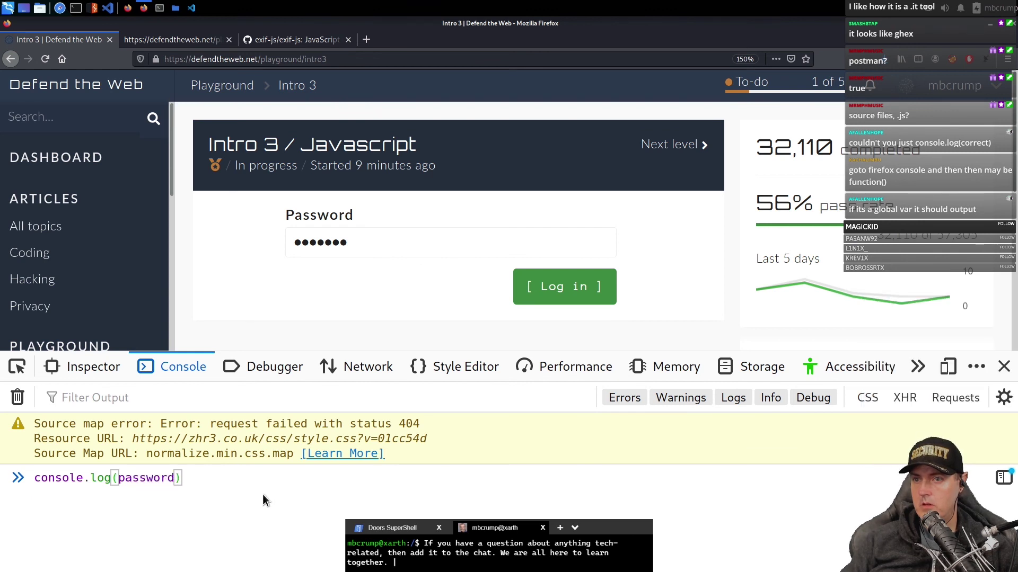
key(Return)
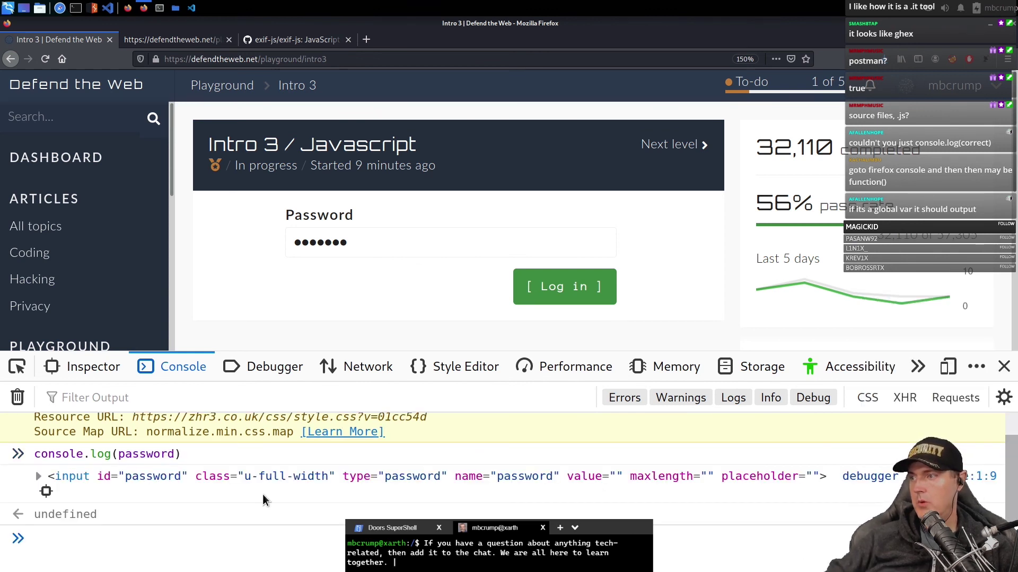
key(ctrl+shift+c)
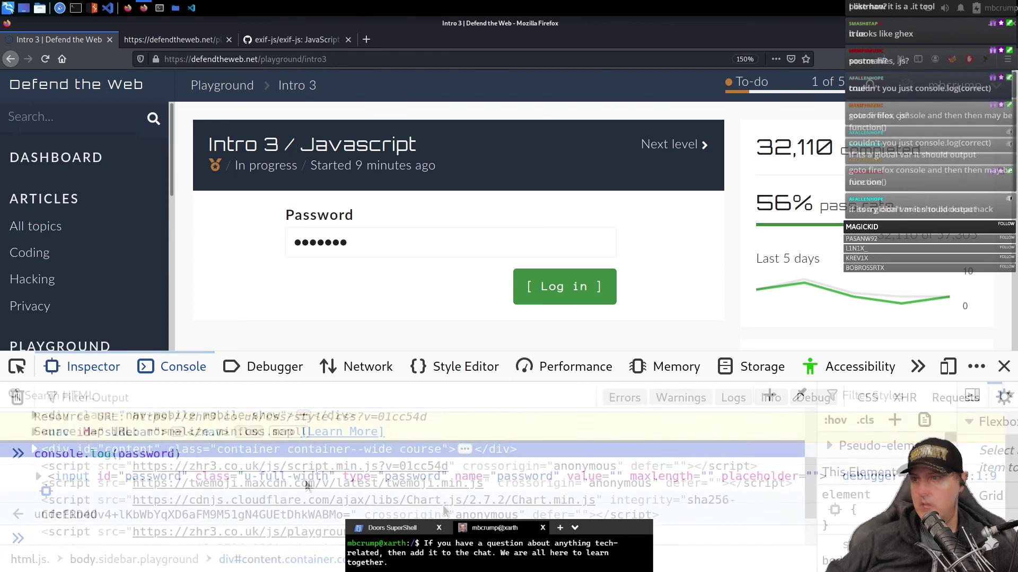
scroll(460, 509, down, 2)
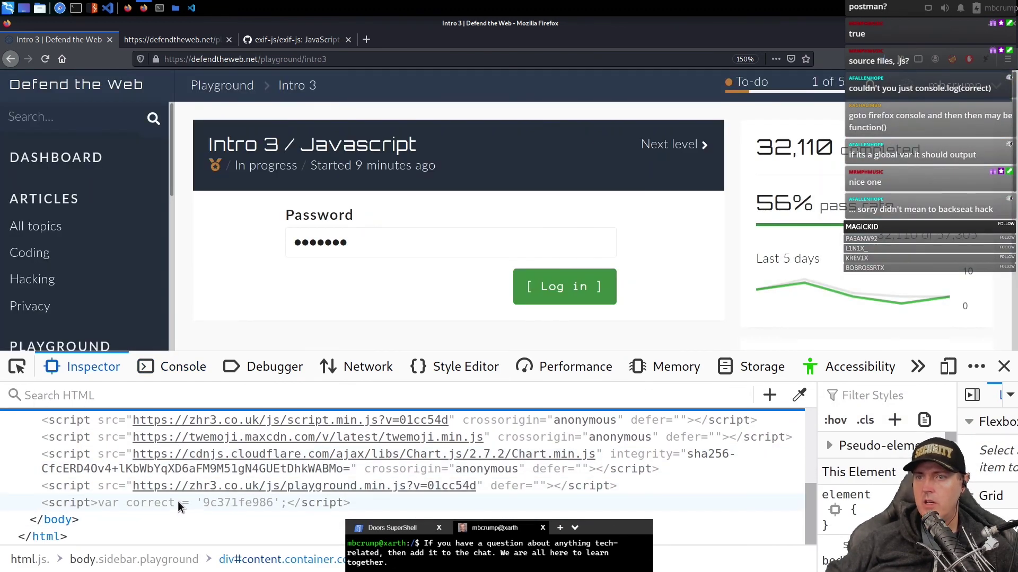
click(143, 503)
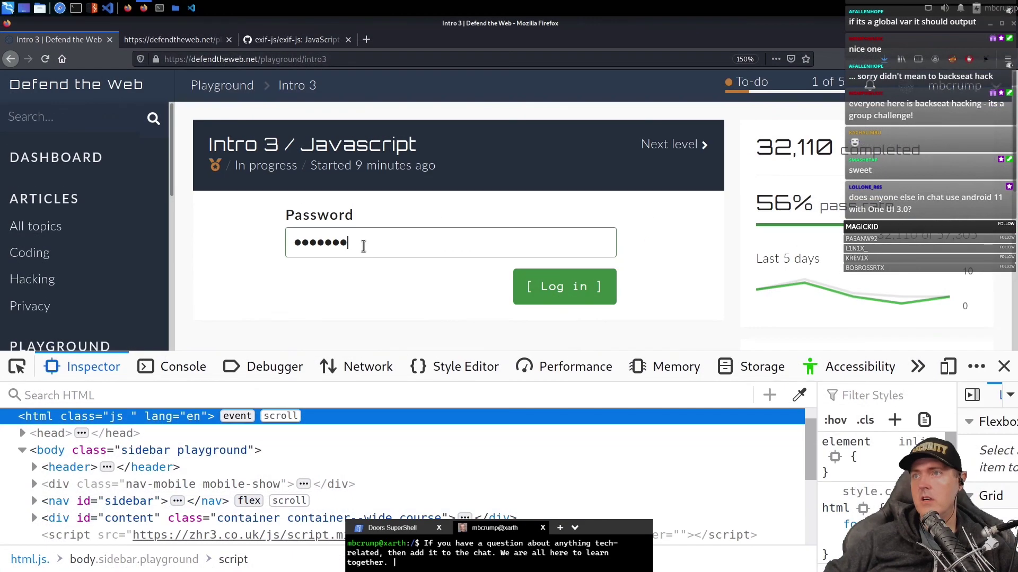
drag(363, 246, 209, 225)
text(xxxxxxxxxx)
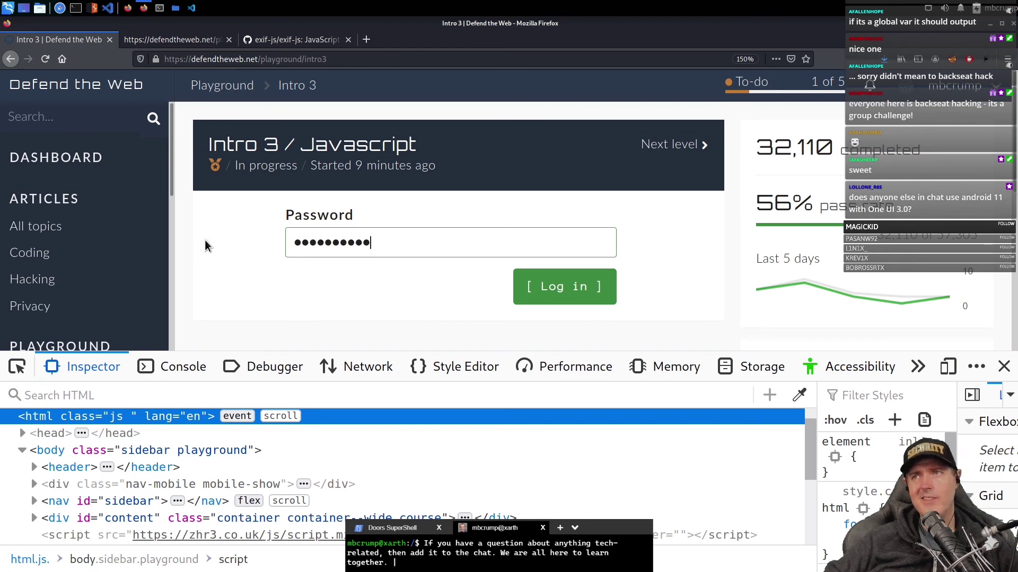
click(557, 298)
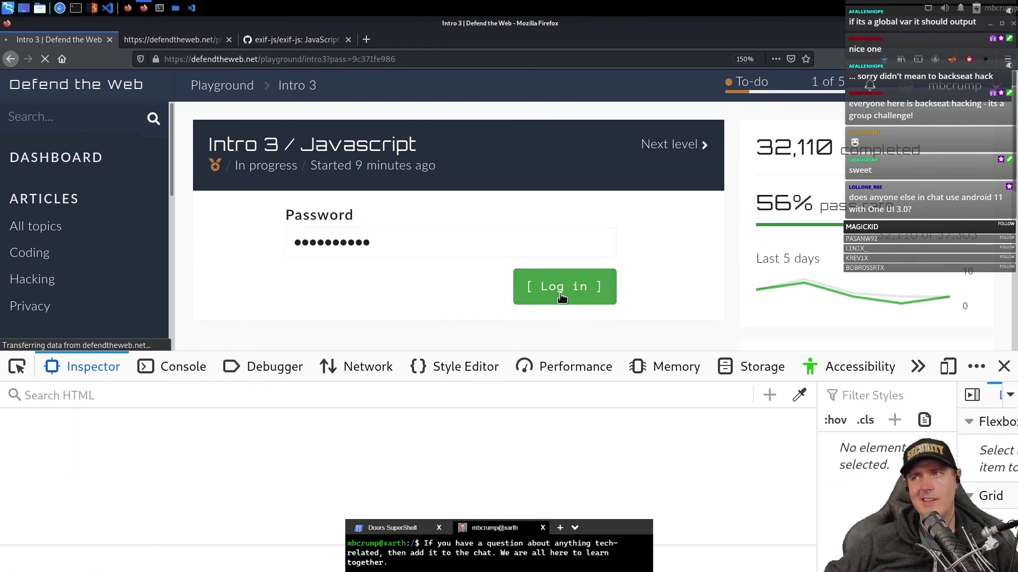
click(1003, 367)
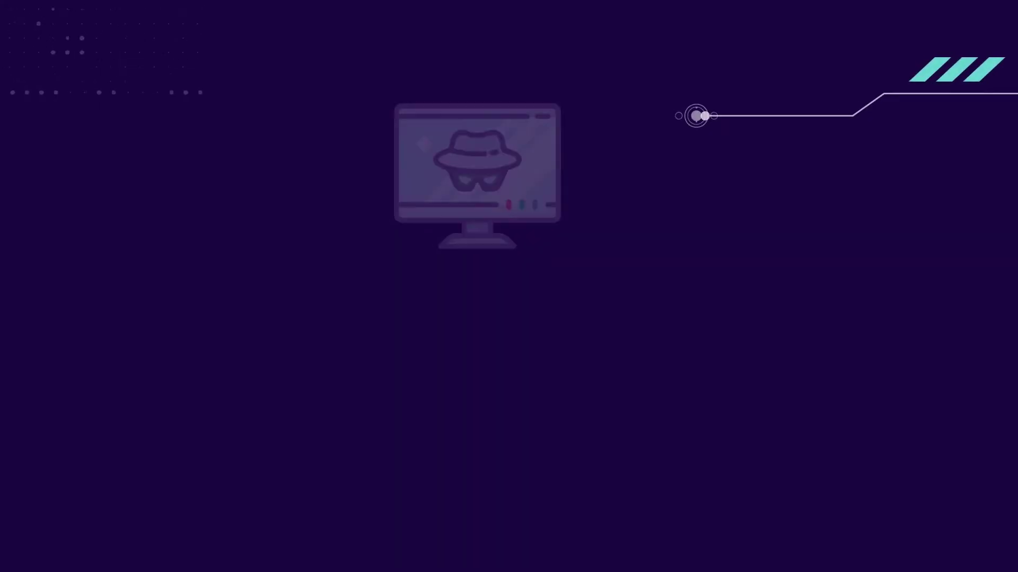